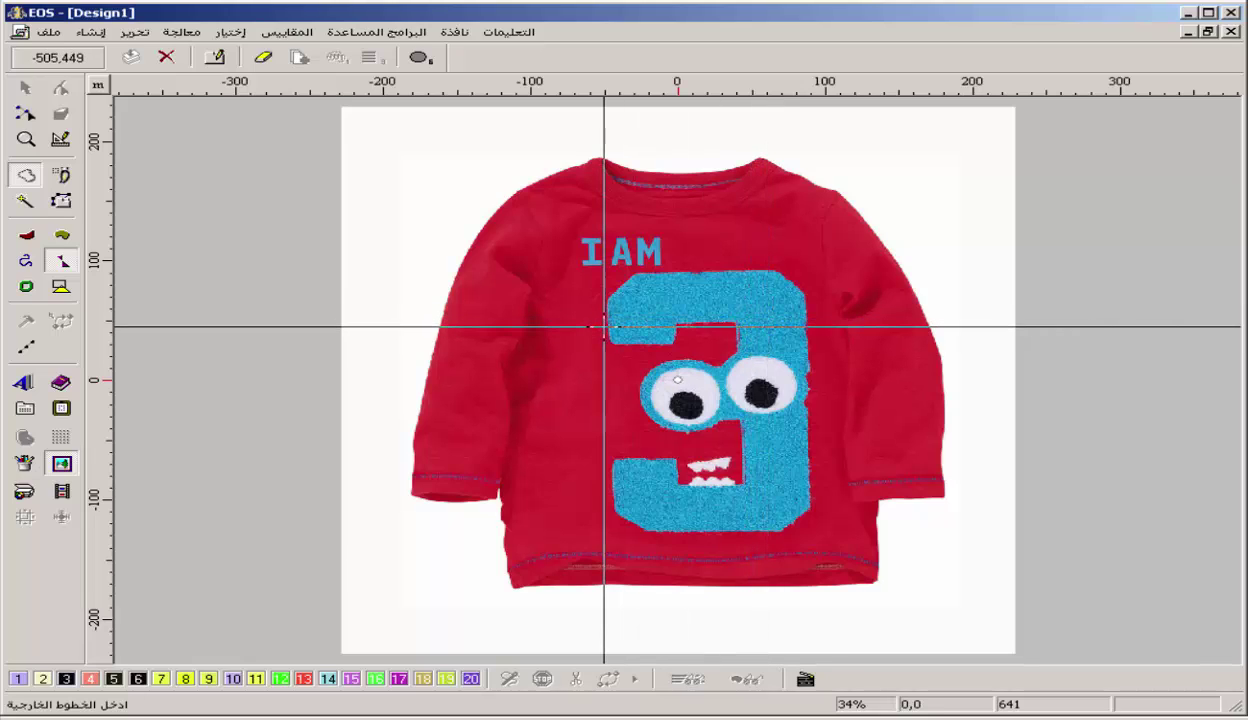
- Trace the upper row of teeth as a straight-cornered fill shape, with the entry at its upper-right corner and exit at the leftmost tooth tip
key("Return")
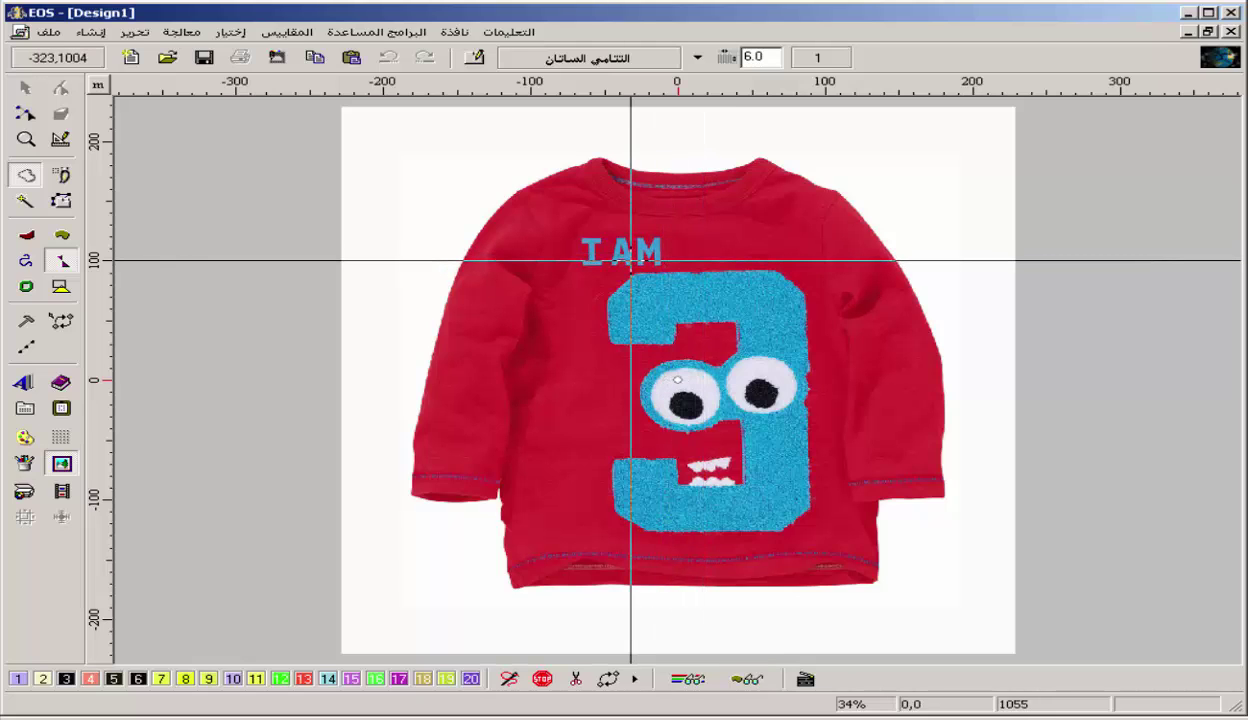
key("z")
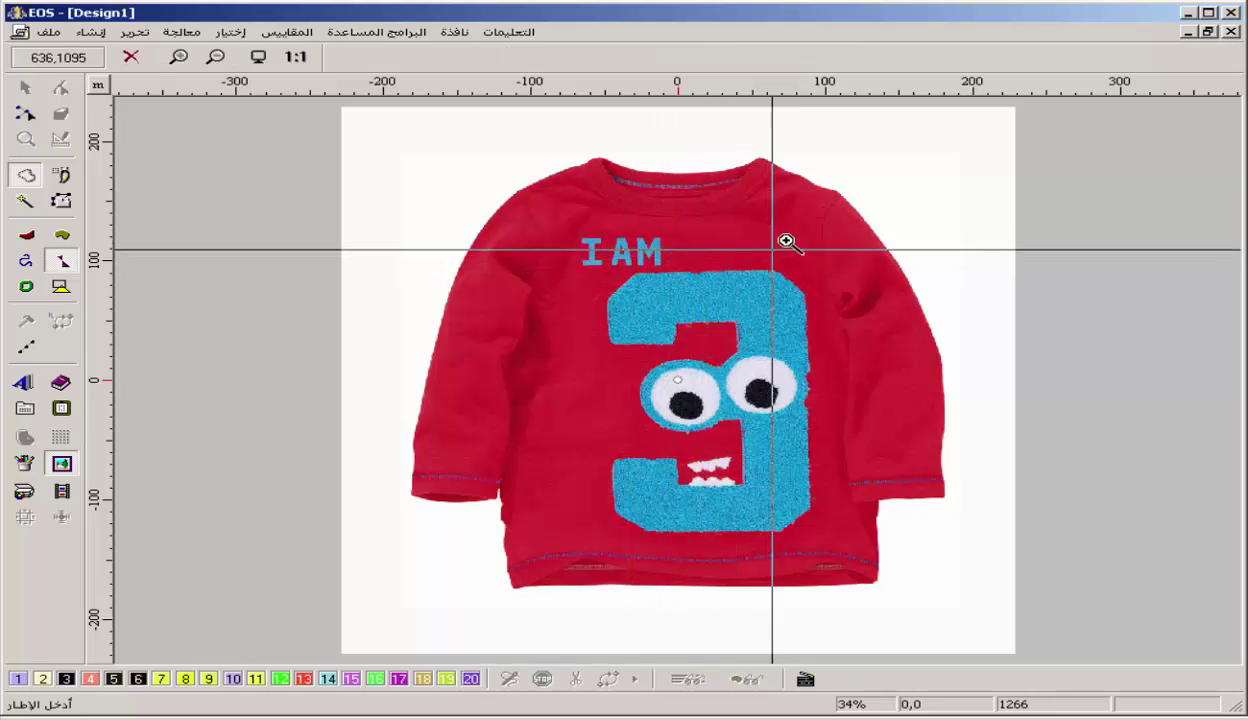
left_click_drag(836, 198, 588, 513)
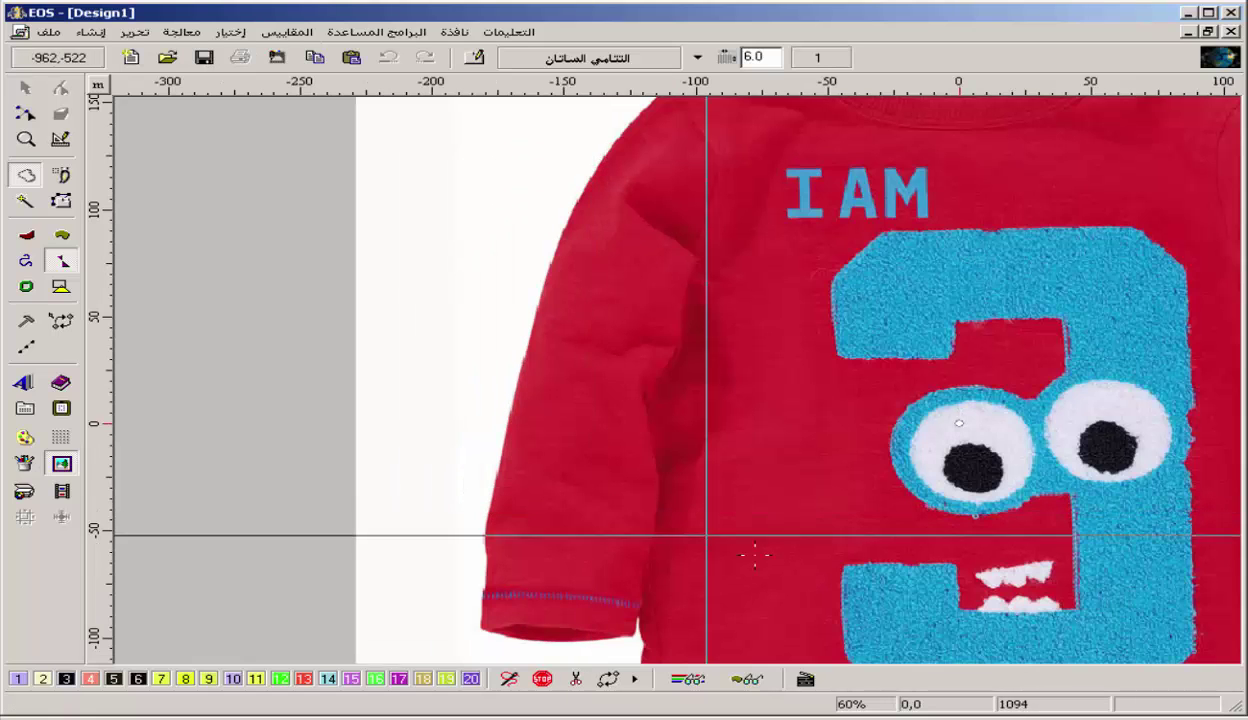
key("z")
left_click_drag(869, 329, 625, 527)
key("z")
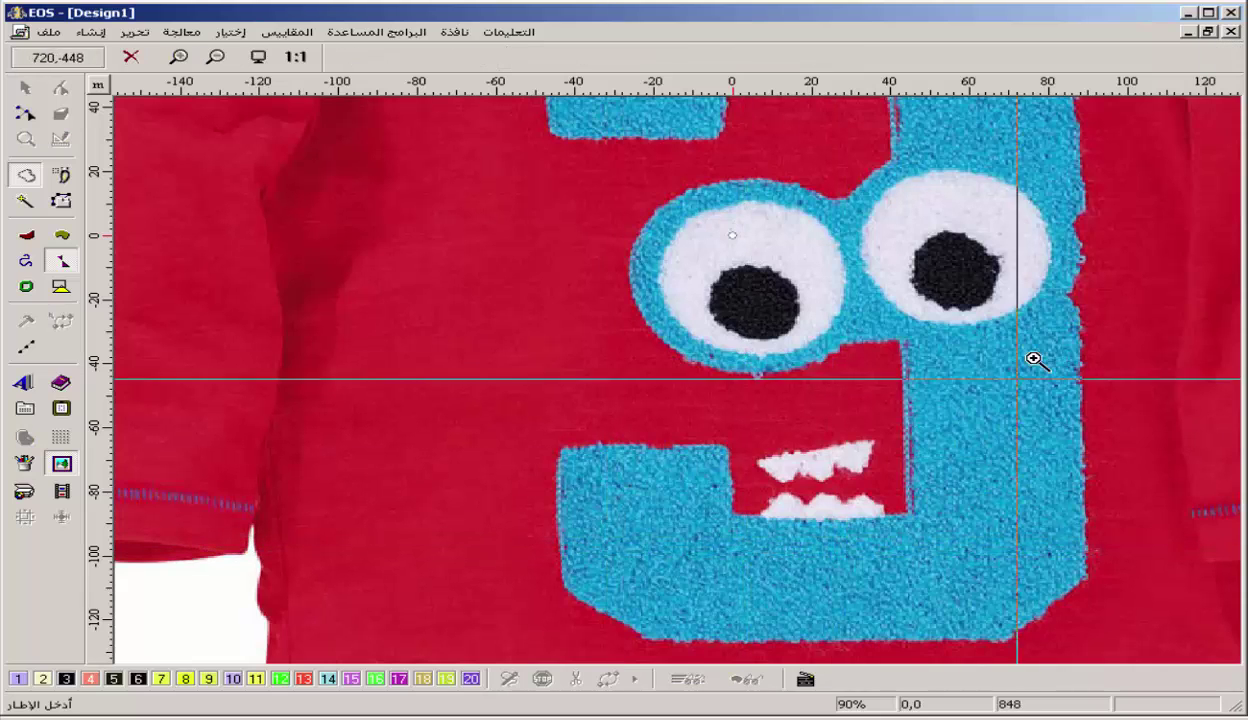
left_click_drag(1035, 361, 632, 578)
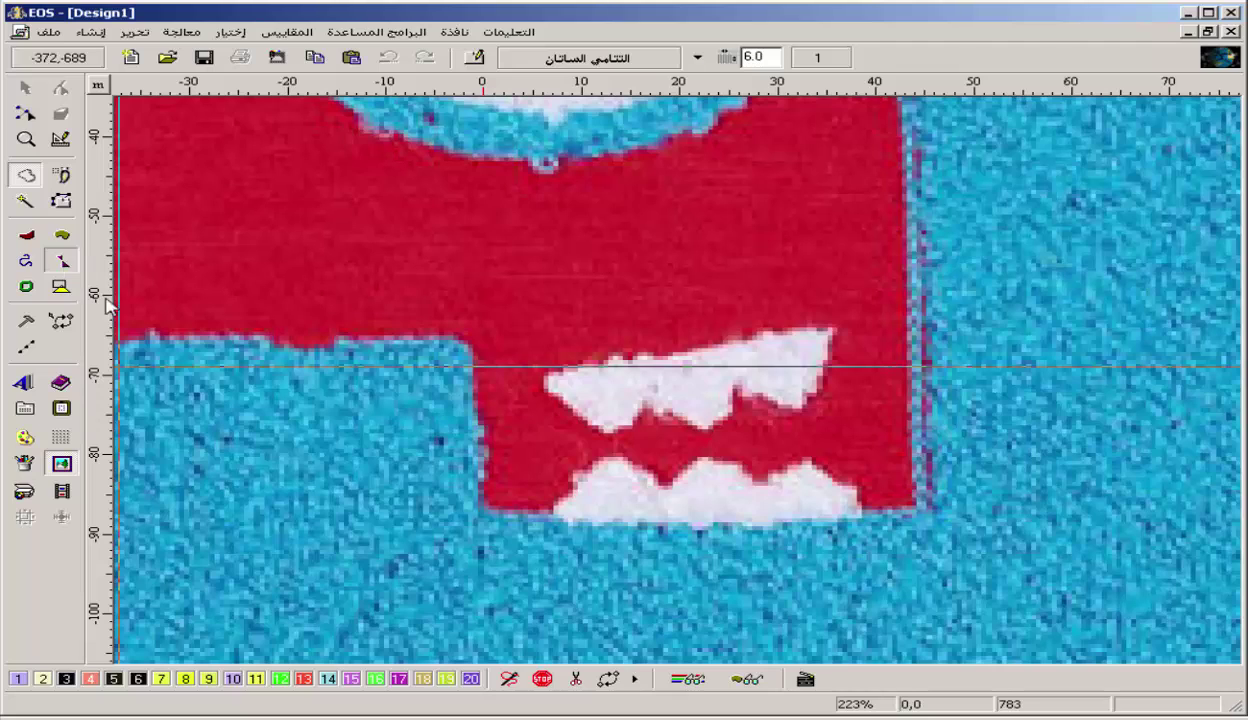
left_click(541, 380)
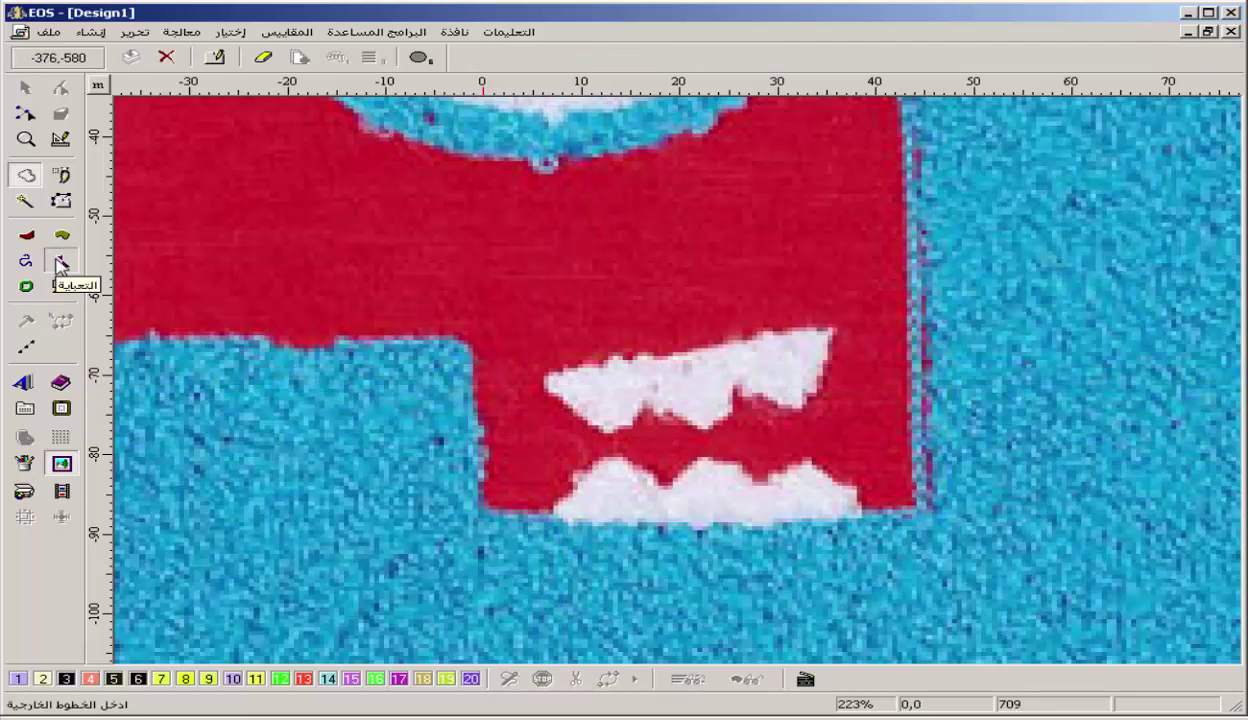
left_click(554, 382)
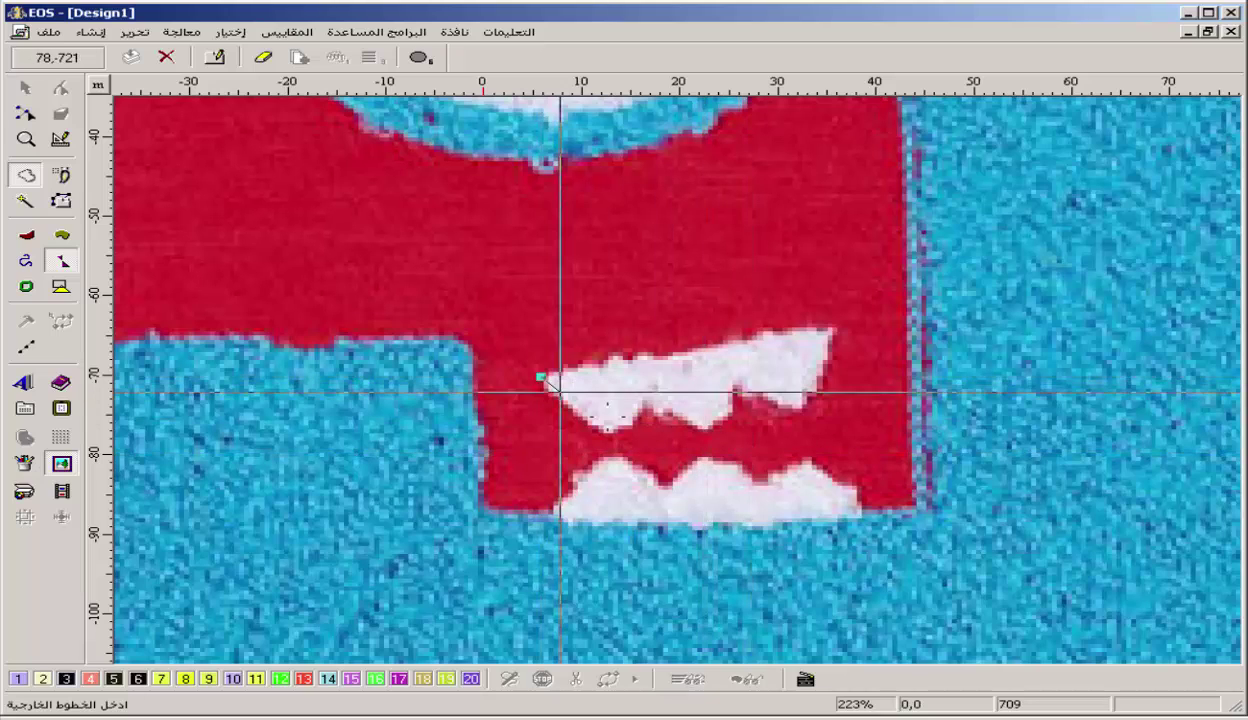
left_click(840, 325)
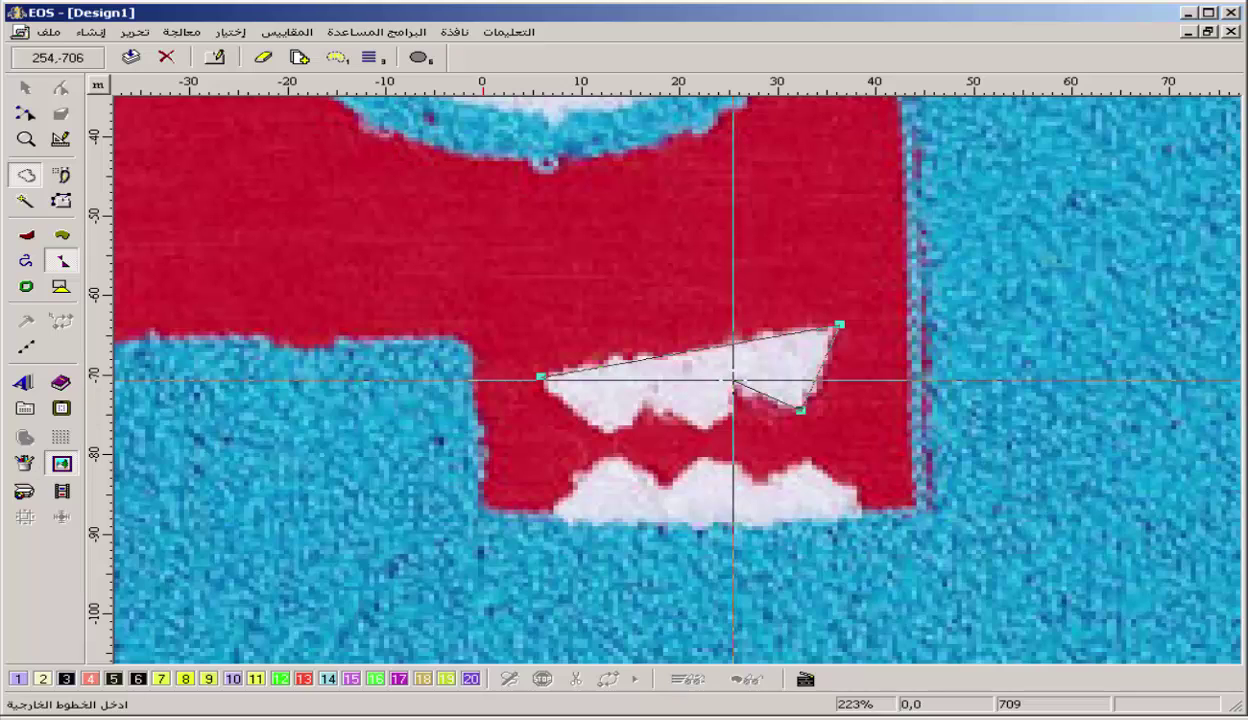
left_click(708, 436)
left_click(642, 398)
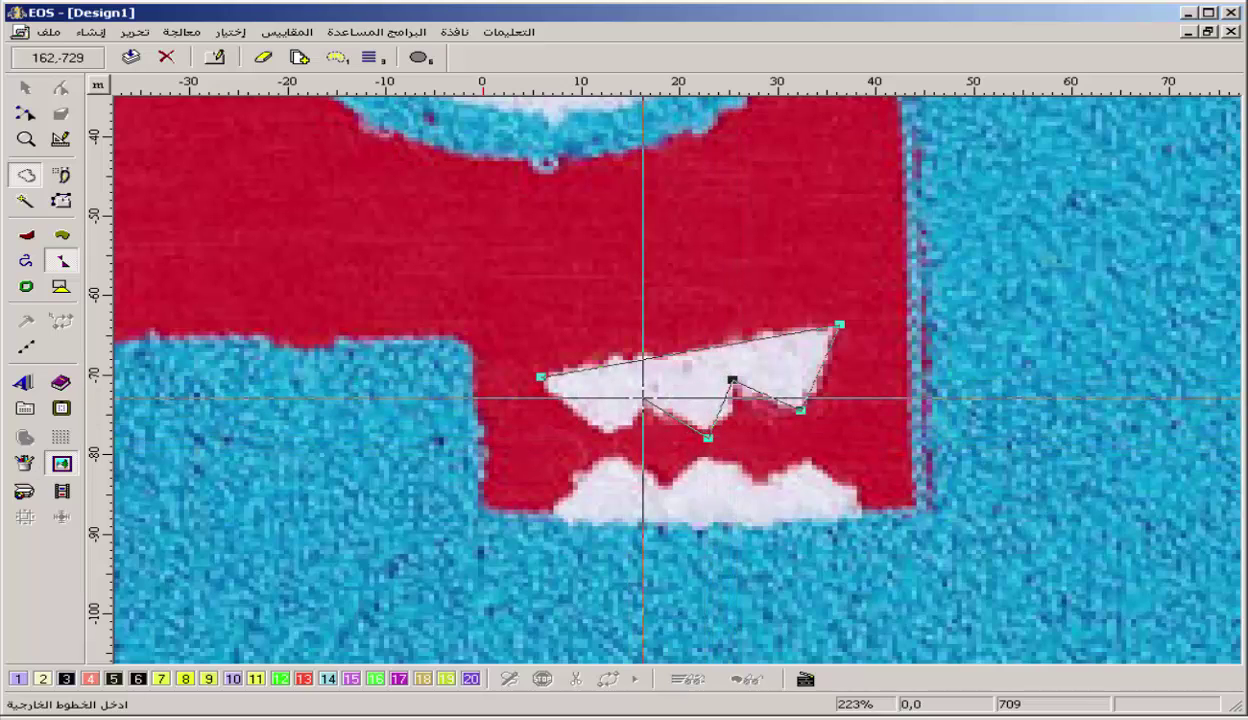
left_click(609, 442)
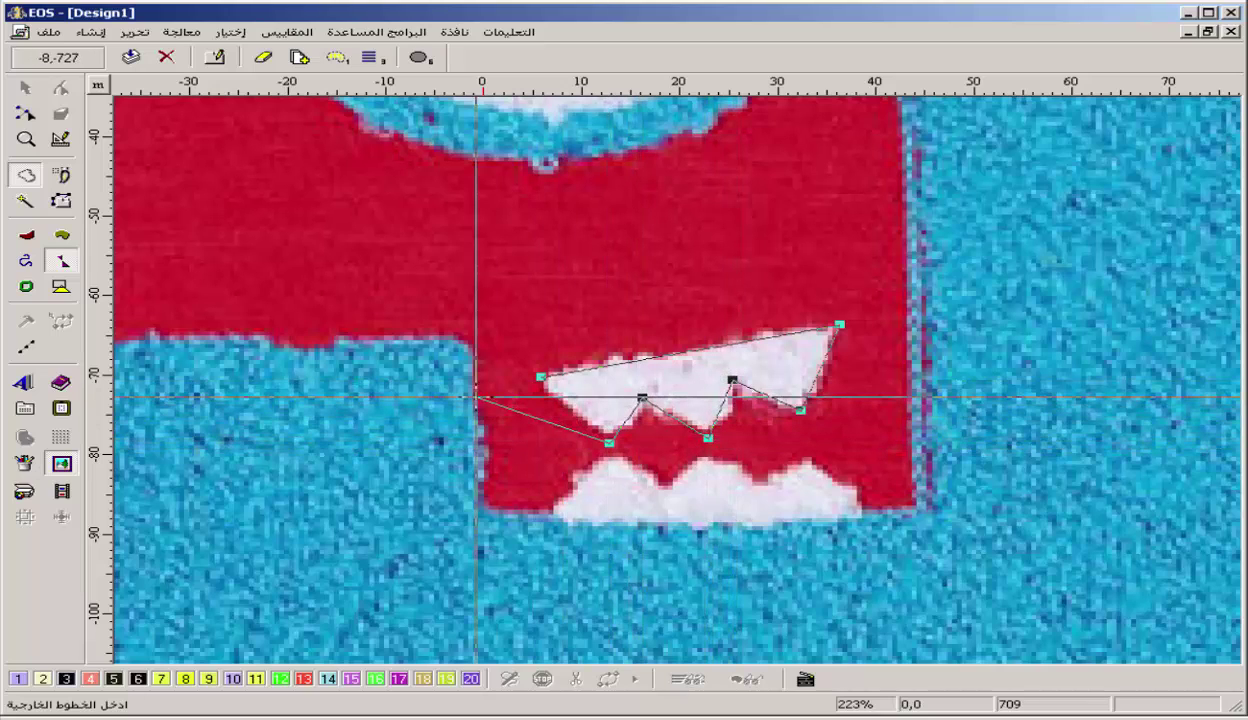
left_click(540, 377)
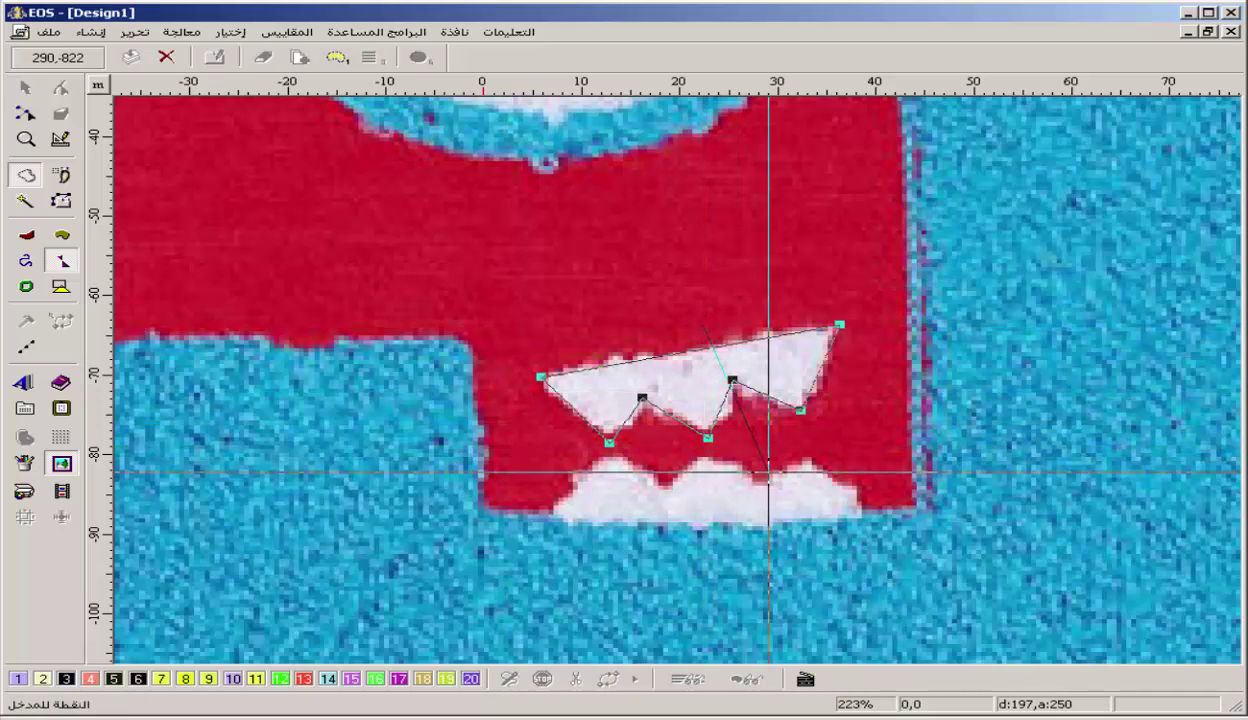
left_click(840, 325)
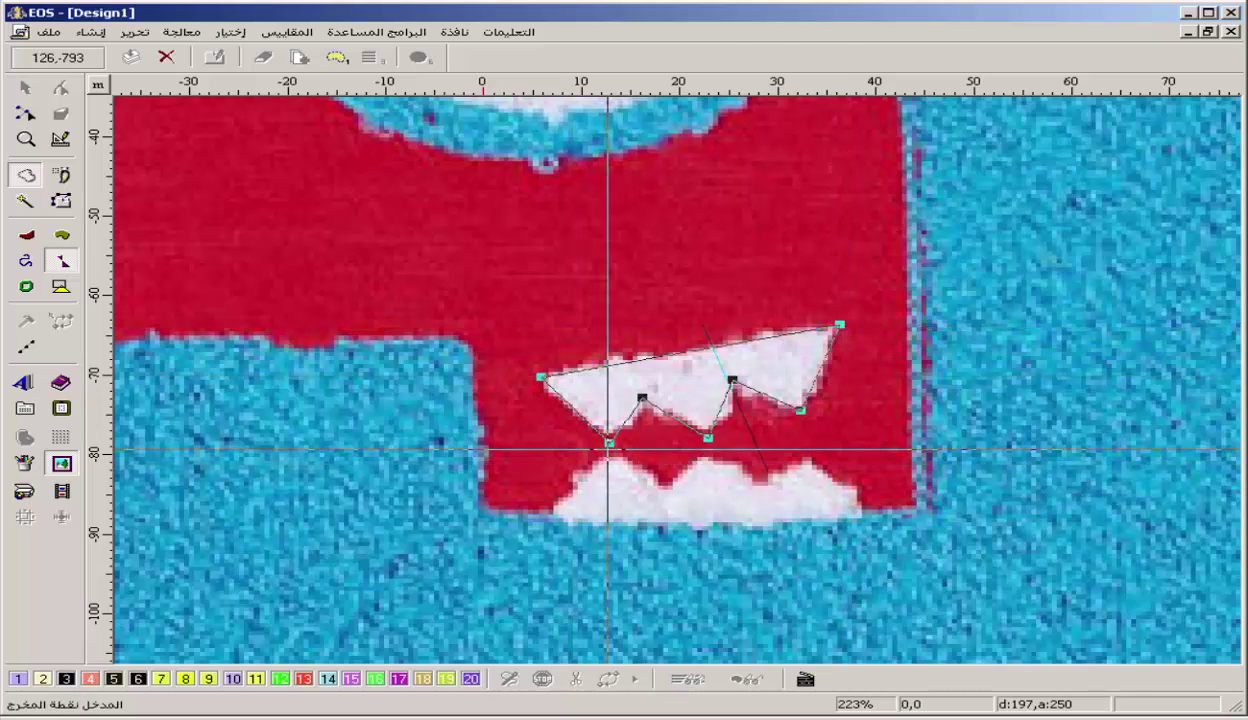
left_click(608, 447)
- Toggle the stitch display mode and change thread colour 1 to dark blue
left_click(806, 680)
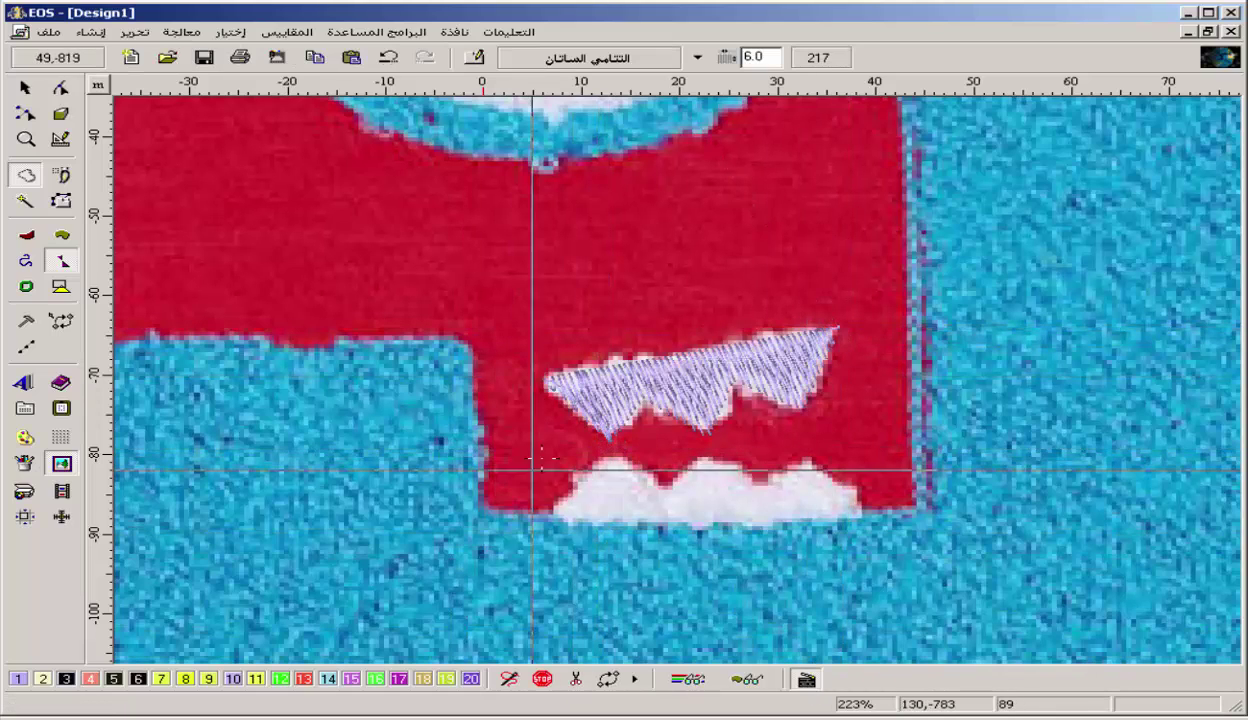
double_click(17, 680)
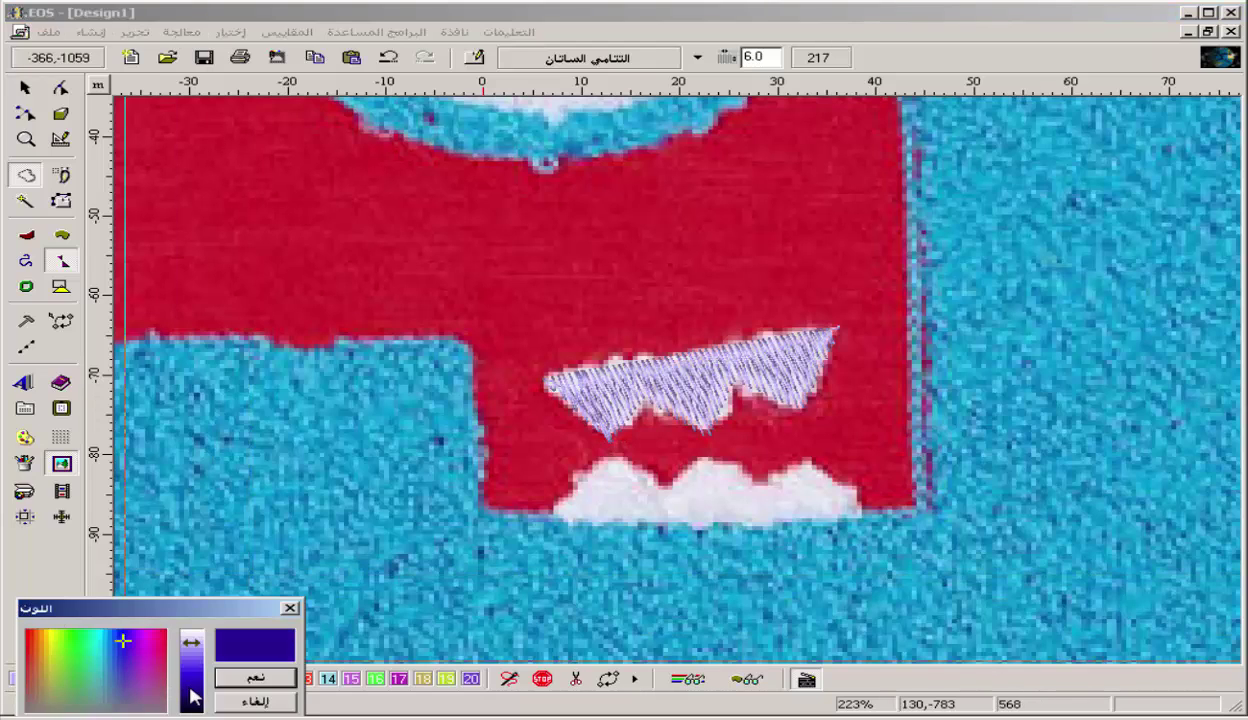
left_click(253, 679)
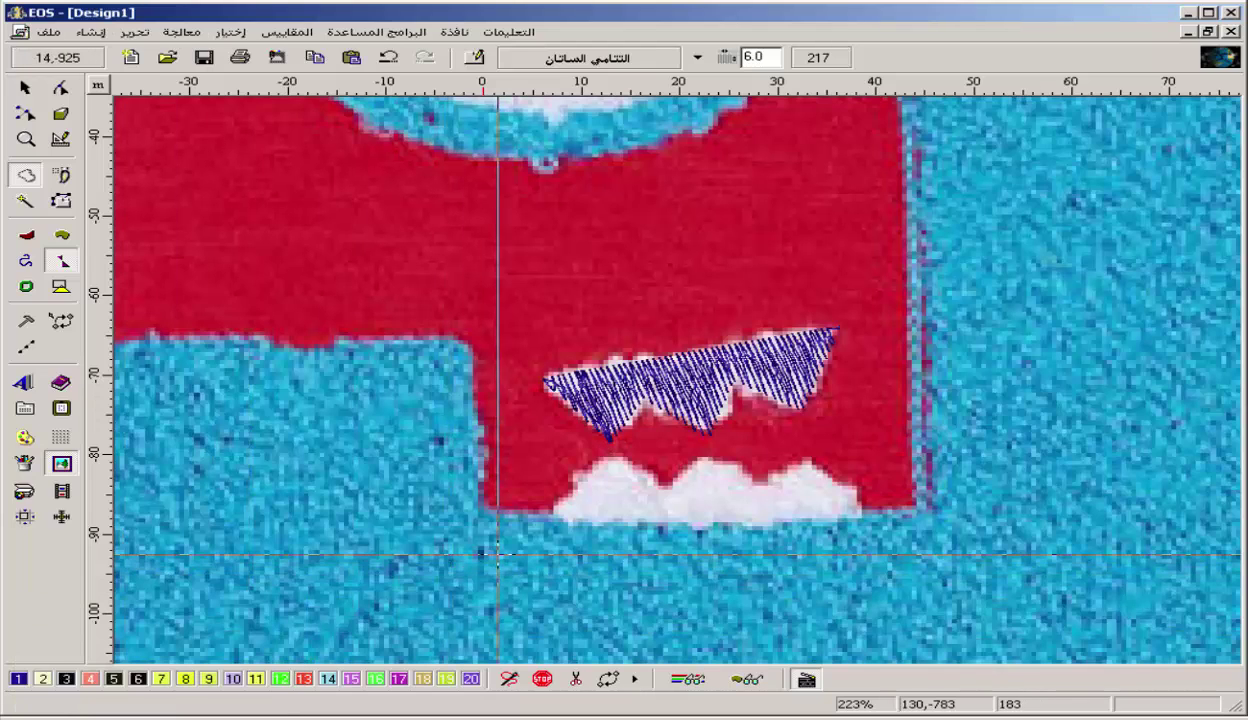
- Trace the lower row of teeth as a fill shape extending below the mouth, with entry at the leftmost tooth tip and exit at the lower-right corner
left_click(610, 458)
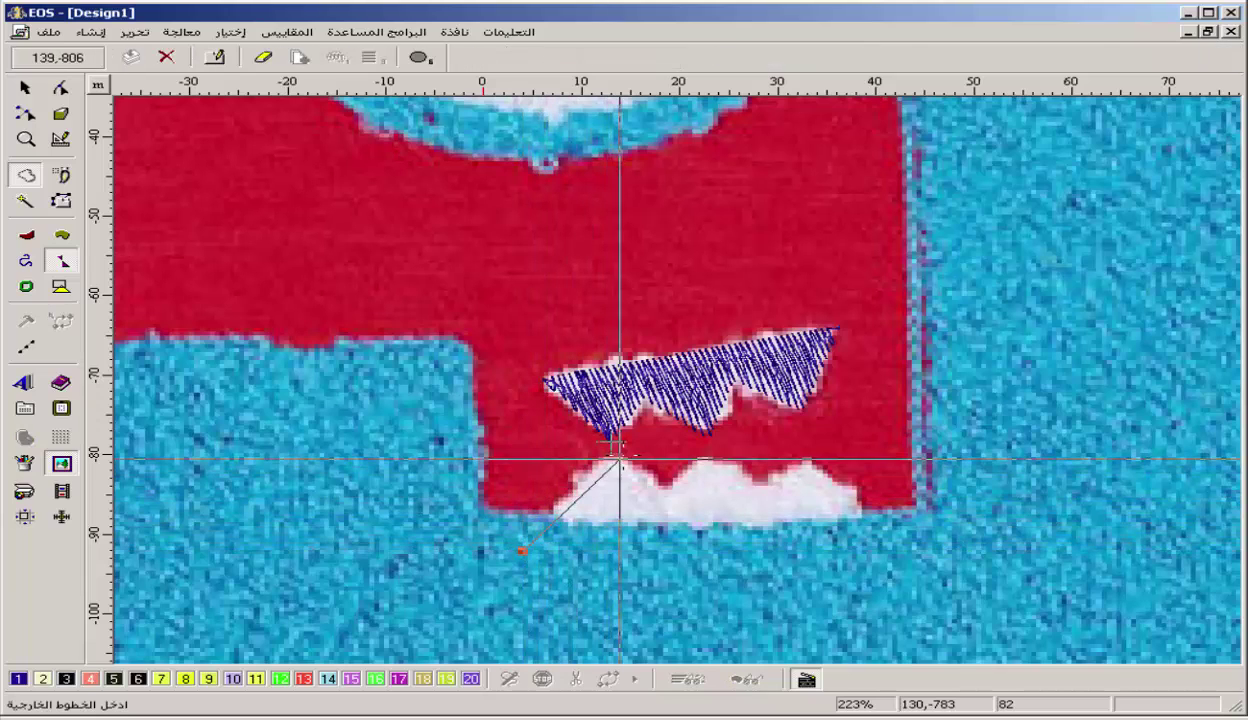
left_click(666, 490)
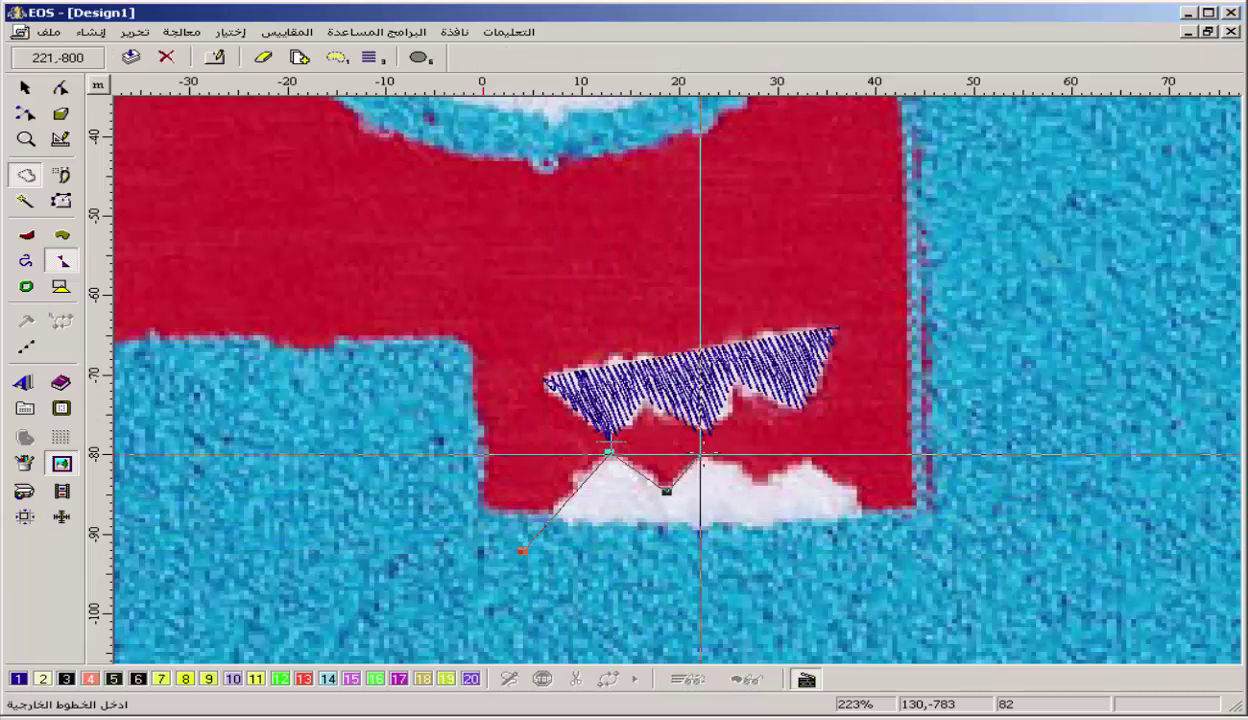
left_click(716, 451)
left_click(761, 484)
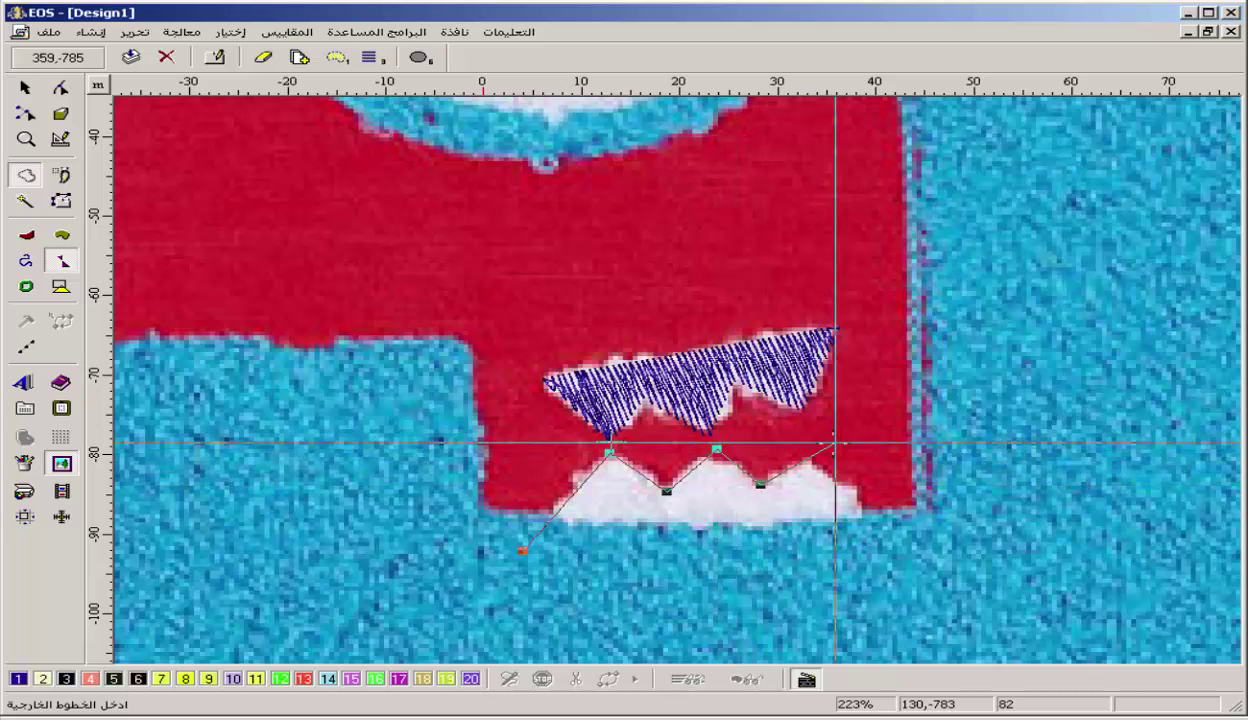
left_click(813, 448)
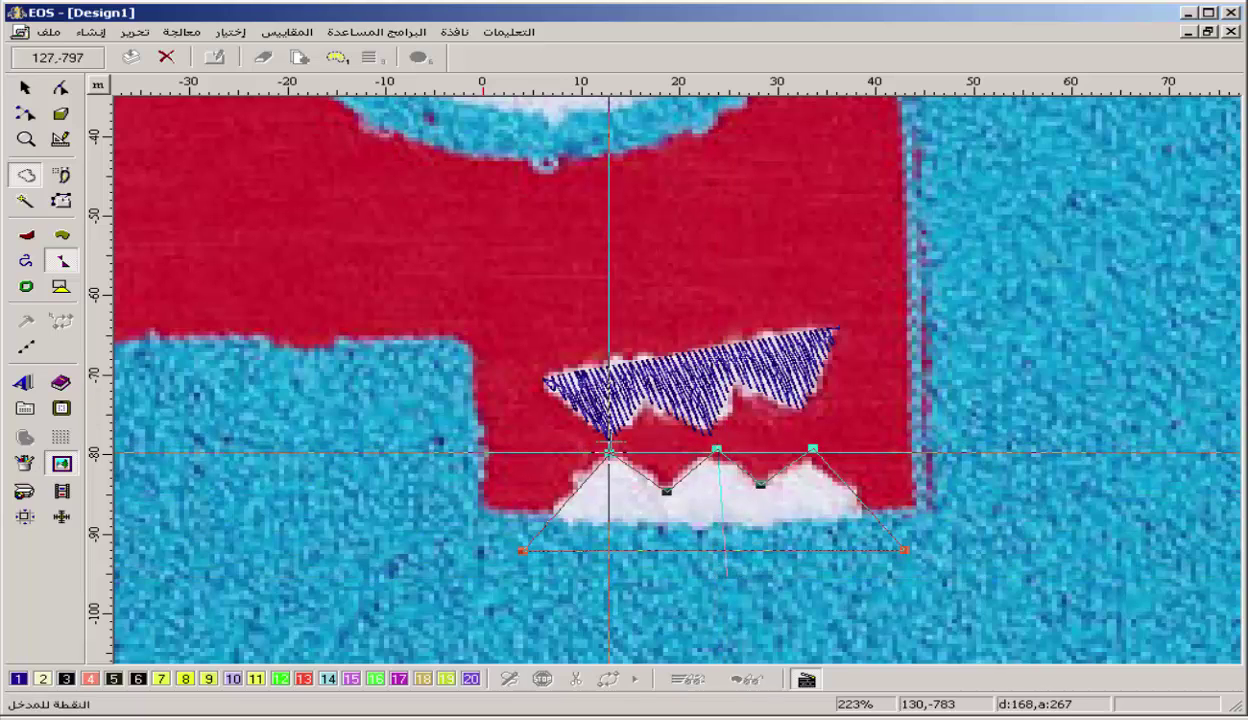
left_click(609, 453)
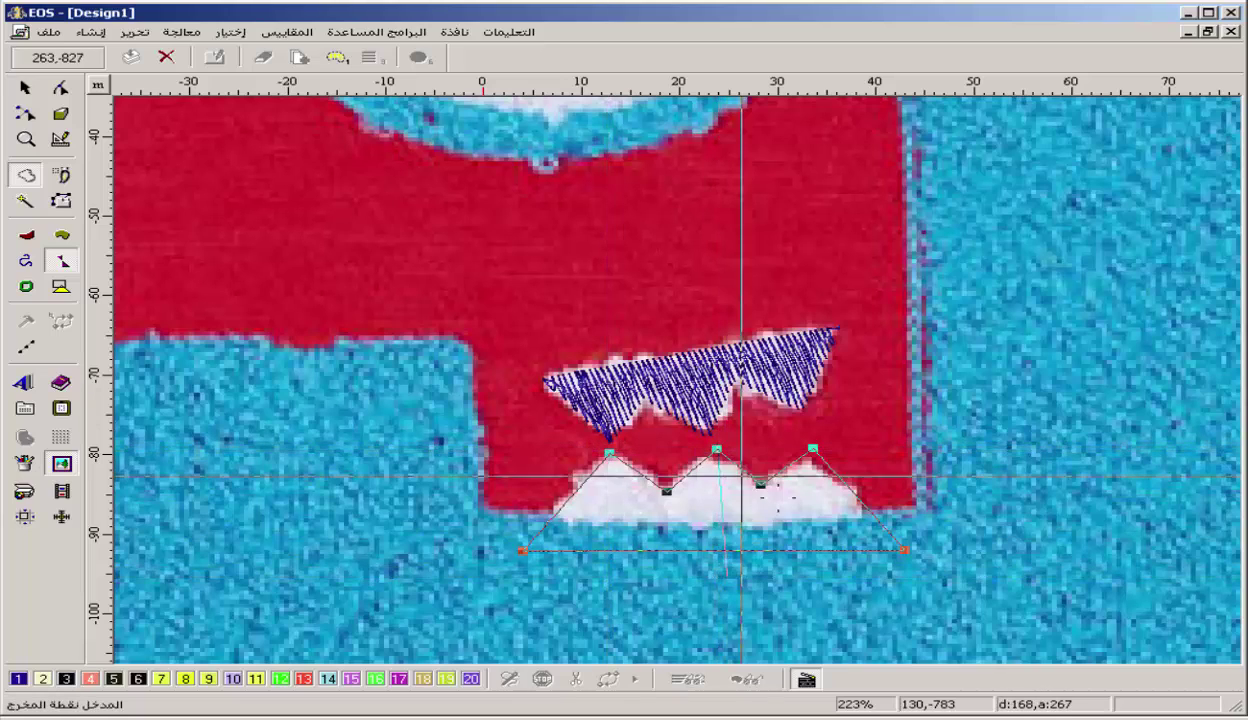
left_click(888, 556)
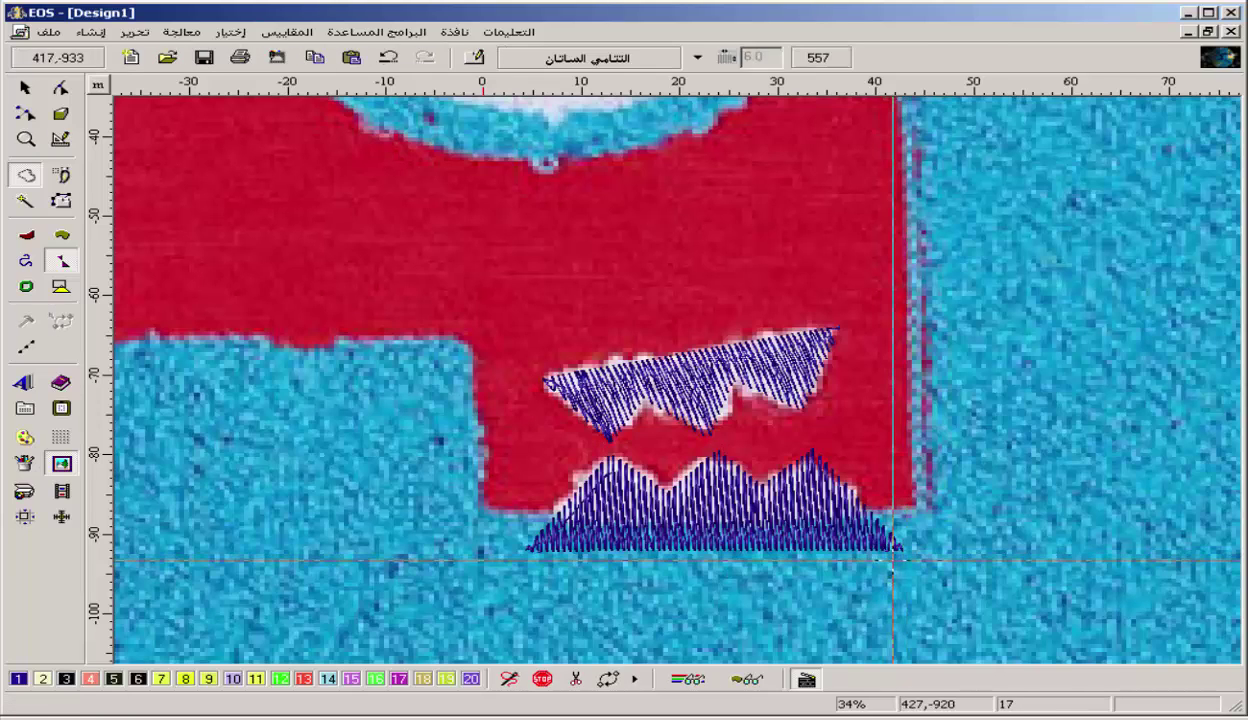
- Add a running stitch path from the lower teeth's right corner up to the bottom edge of the right eye
key("z")
left_click_drag(892, 351, 649, 527)
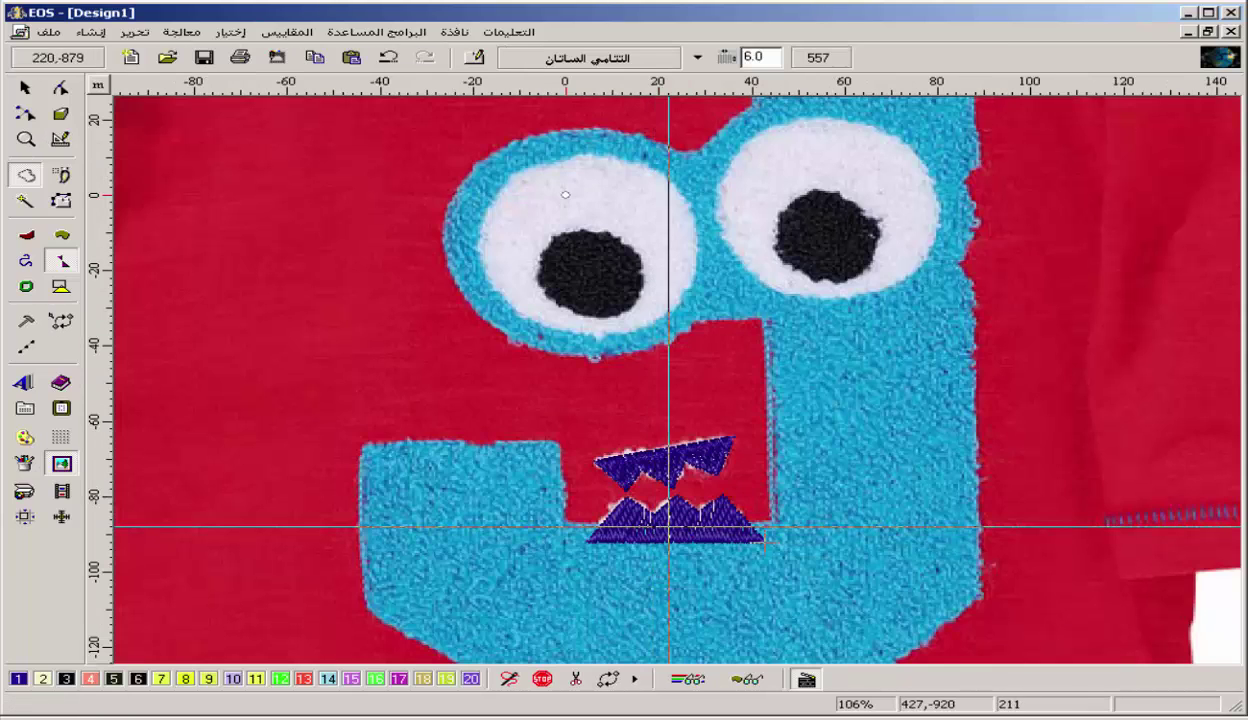
left_click(25, 263)
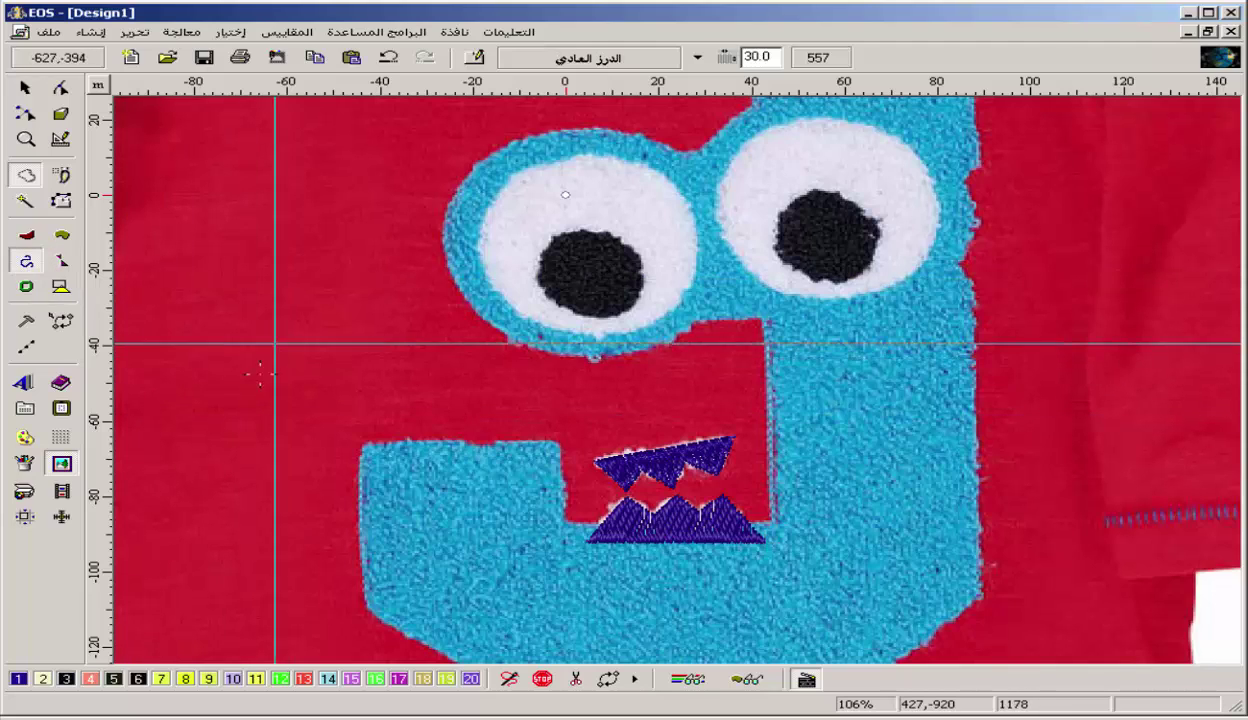
left_click(790, 563)
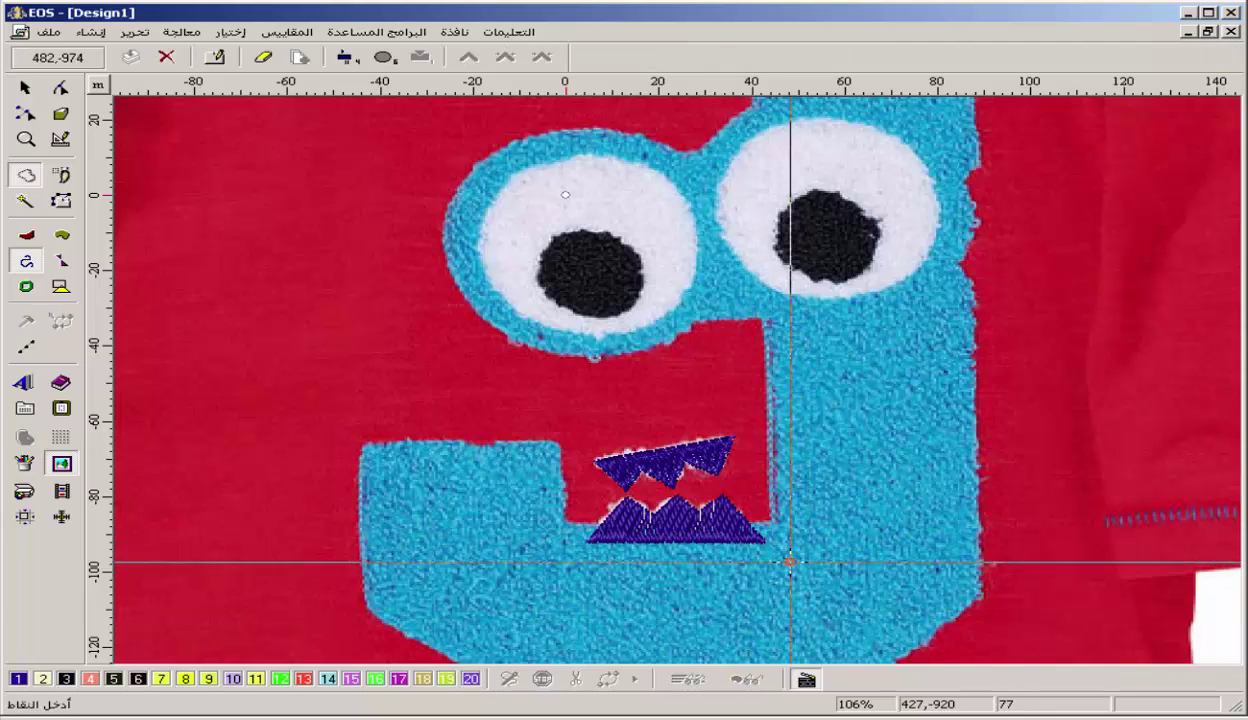
left_click(860, 490)
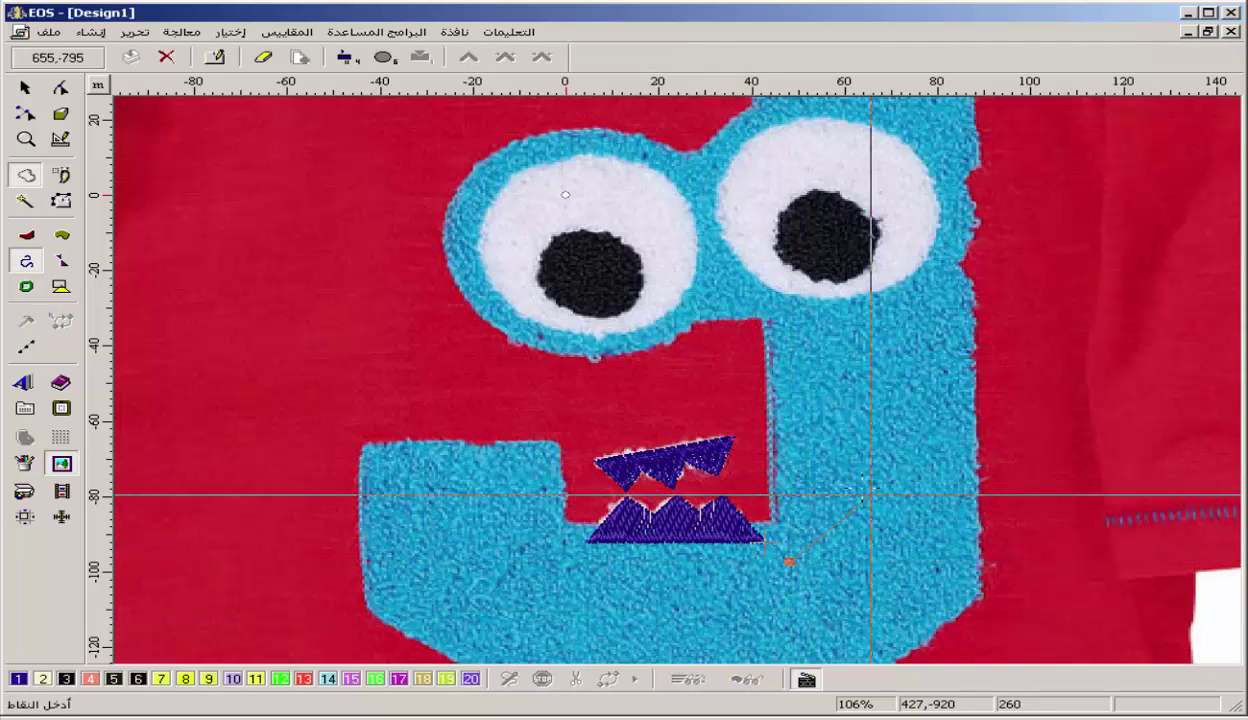
left_click(865, 300)
key("Return")
- Trace a closed curved fill outline around the white of the right eye, starting and ending where the running stitch meets it
key("z")
left_click_drag(1035, 125, 755, 260)
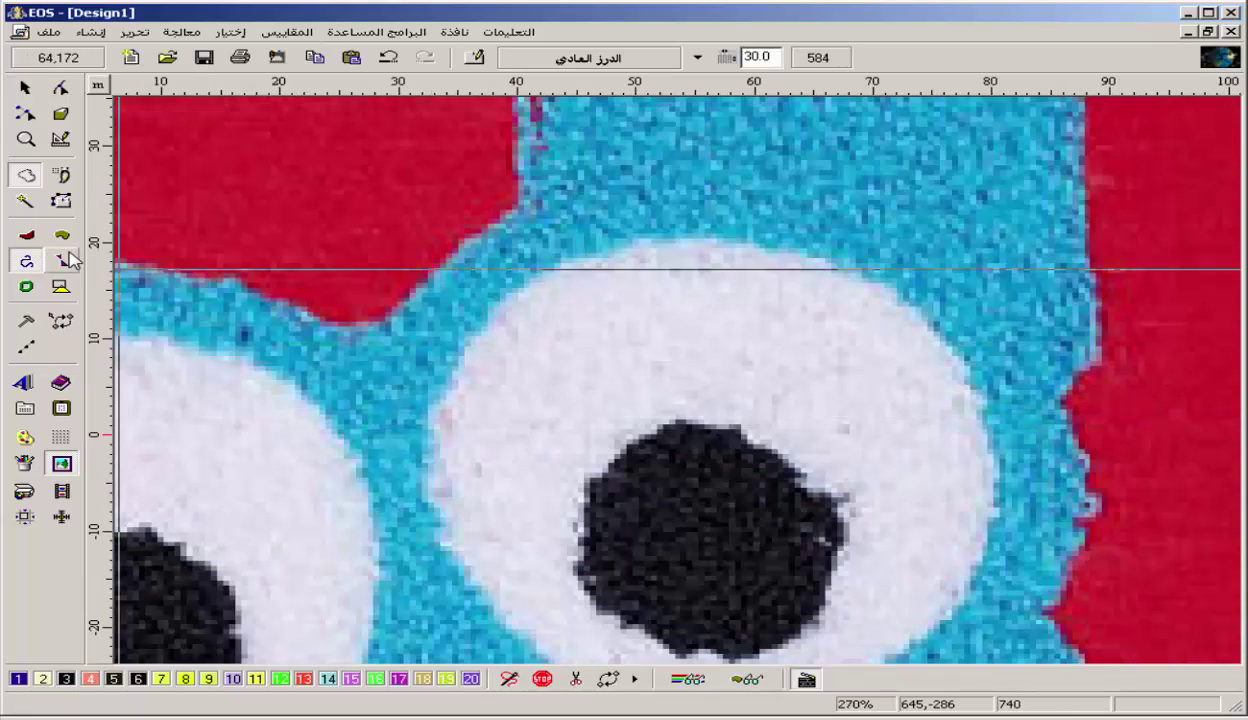
left_click(62, 260)
scroll(628, 440, "down", 3)
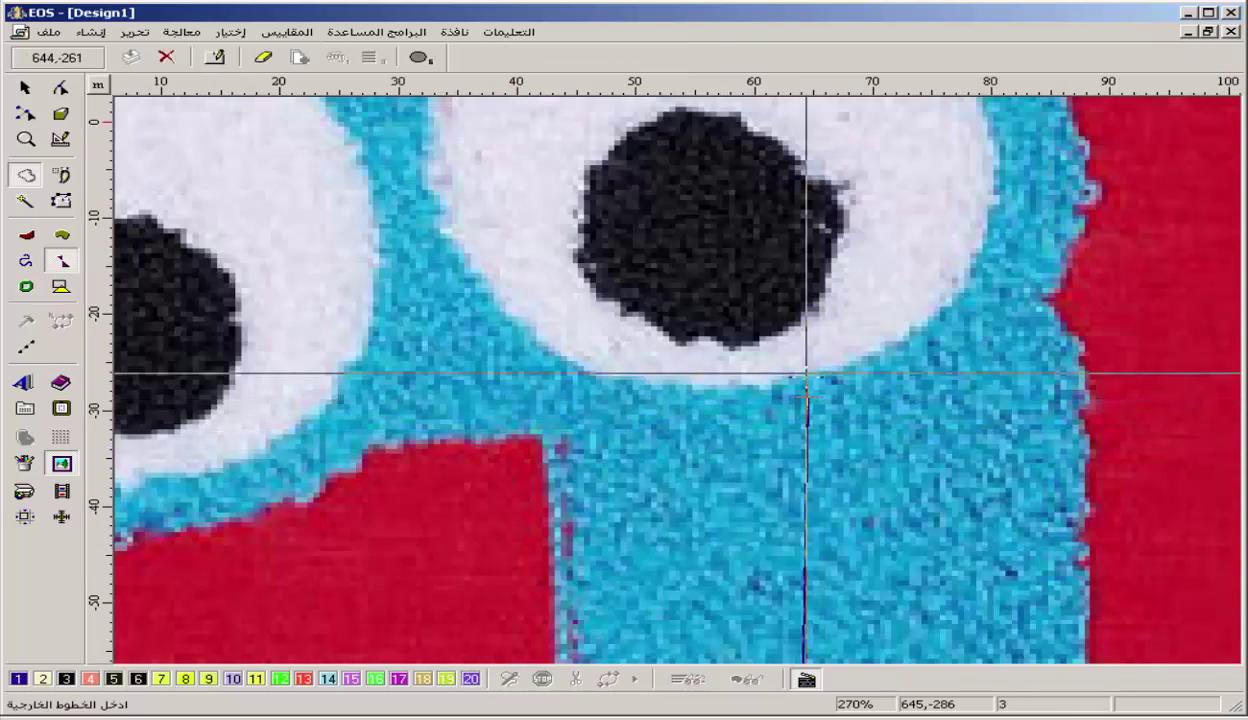
left_click(806, 380)
left_click(621, 379)
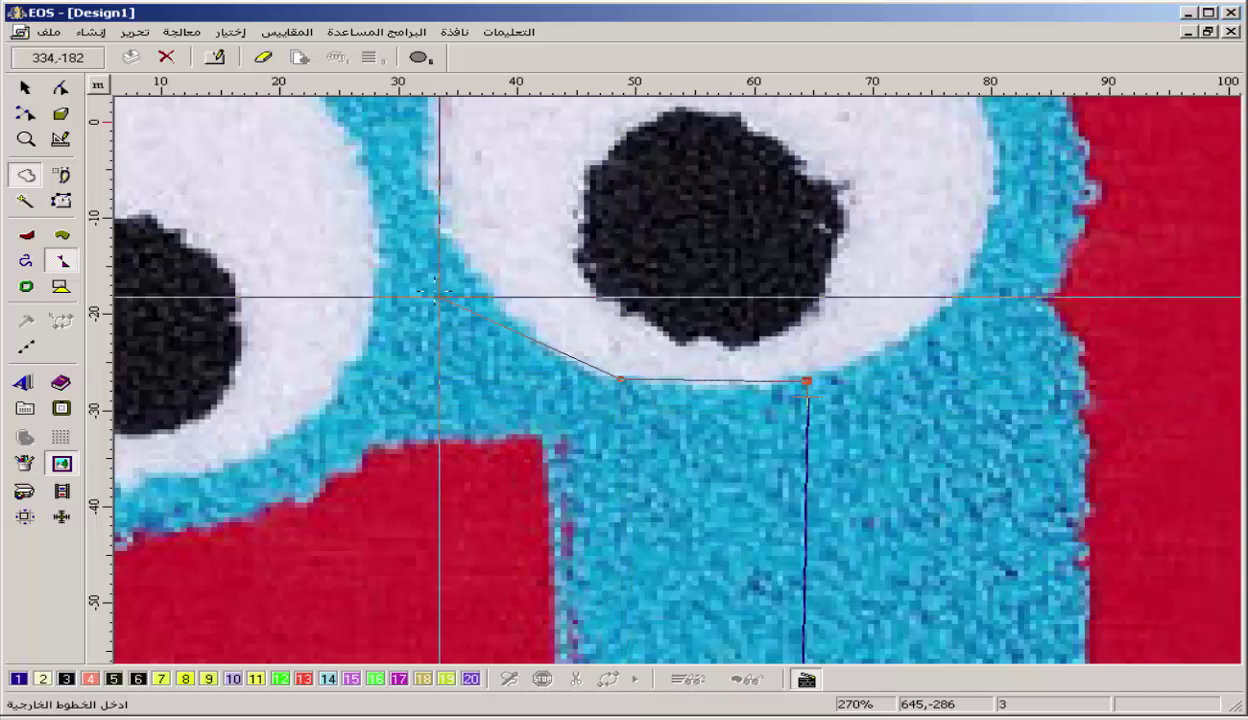
left_click(466, 282)
scroll(466, 282, "up", 2)
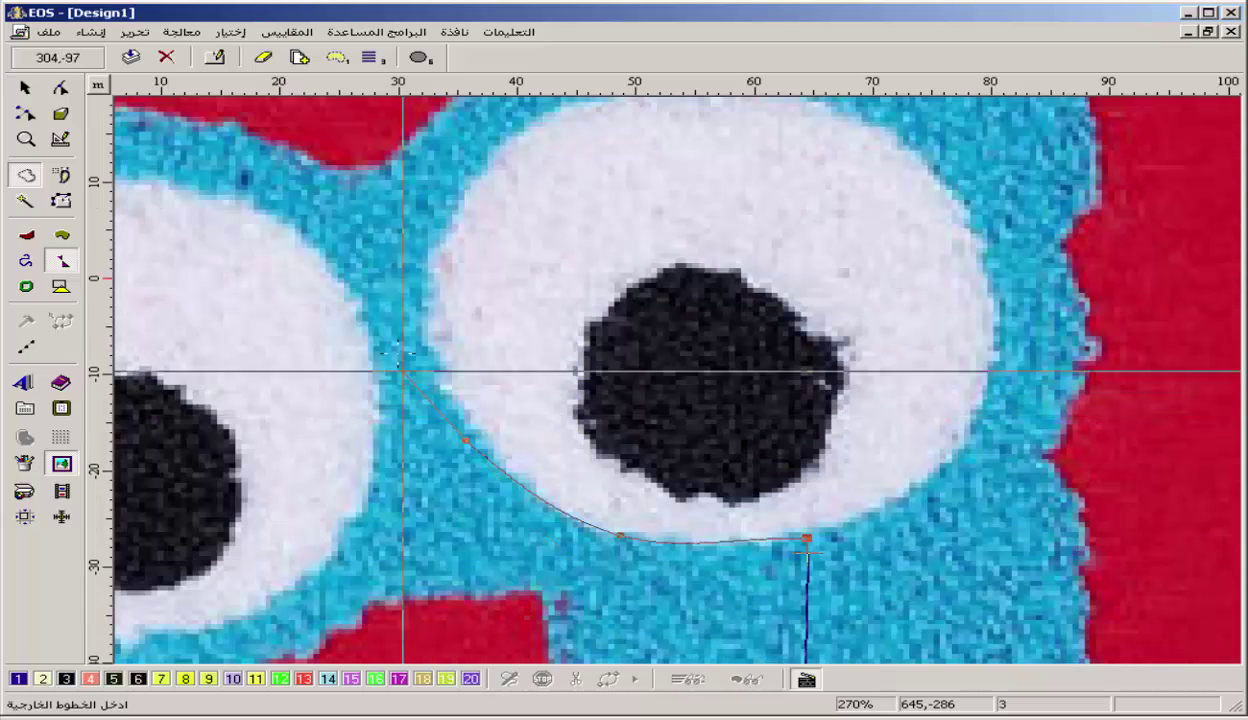
left_click(411, 304)
scroll(411, 299, "up", 2)
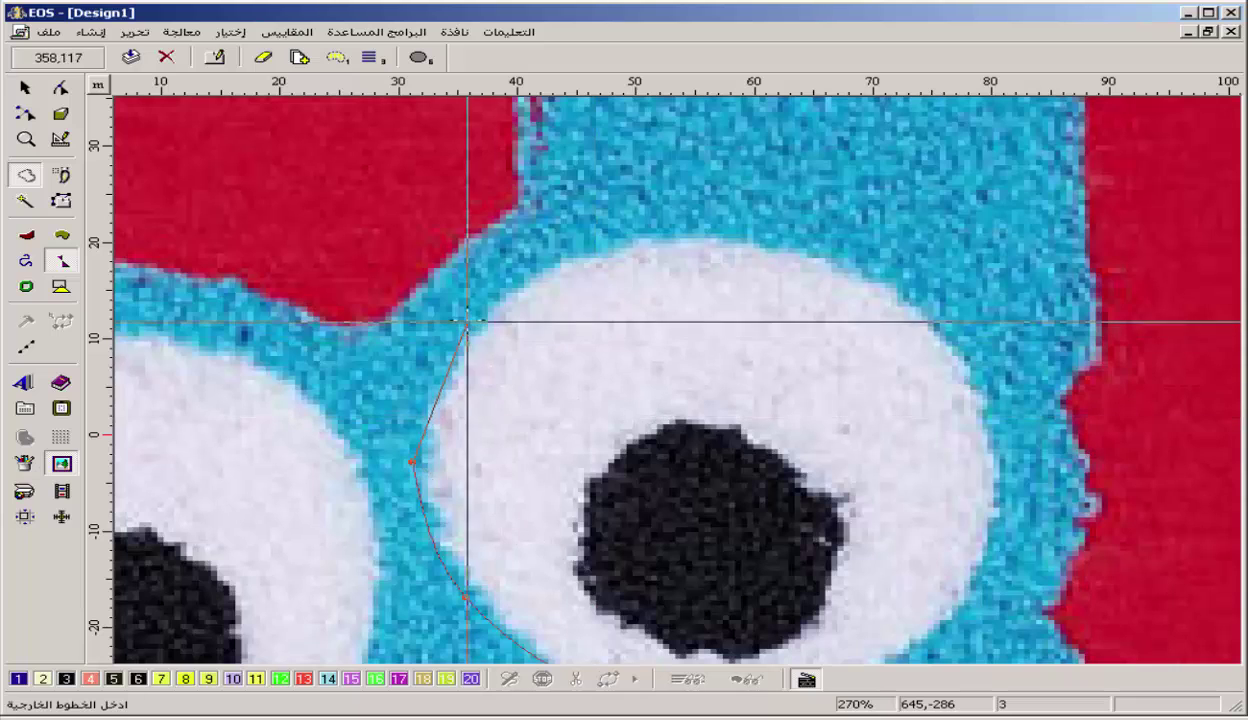
left_click(466, 318)
left_click(657, 221)
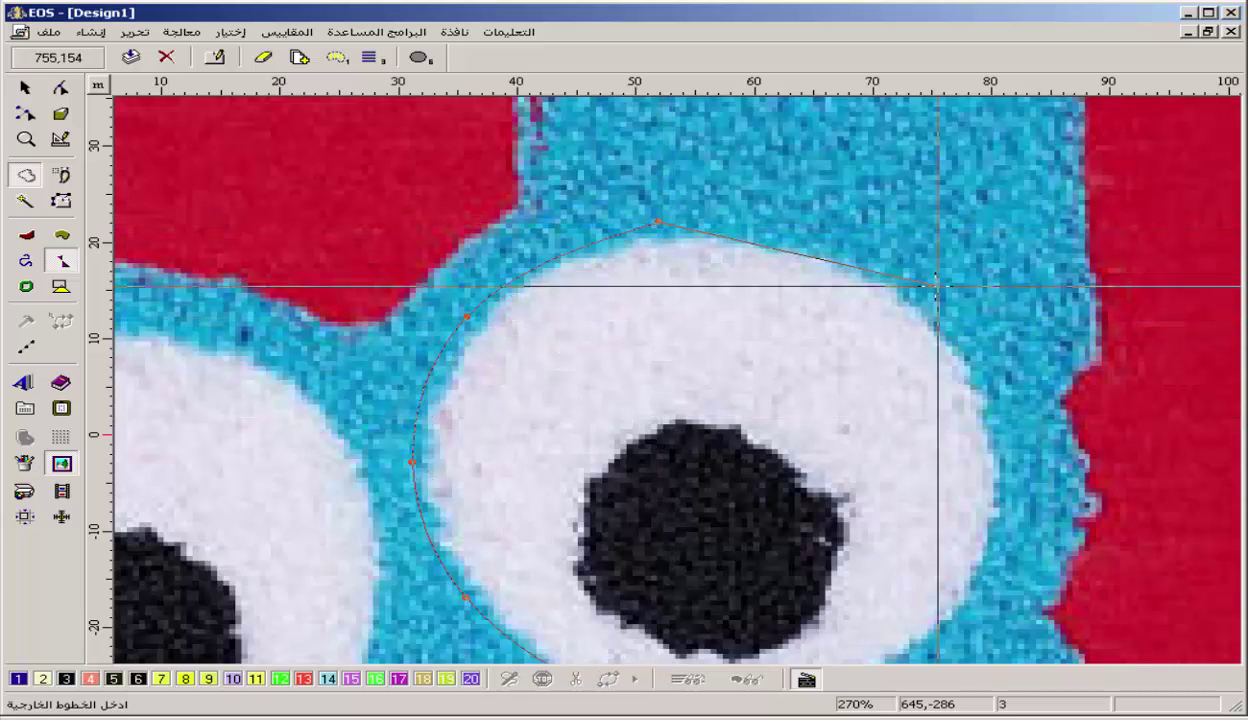
left_click(926, 286)
left_click(1015, 455)
scroll(1058, 494, "down", 2)
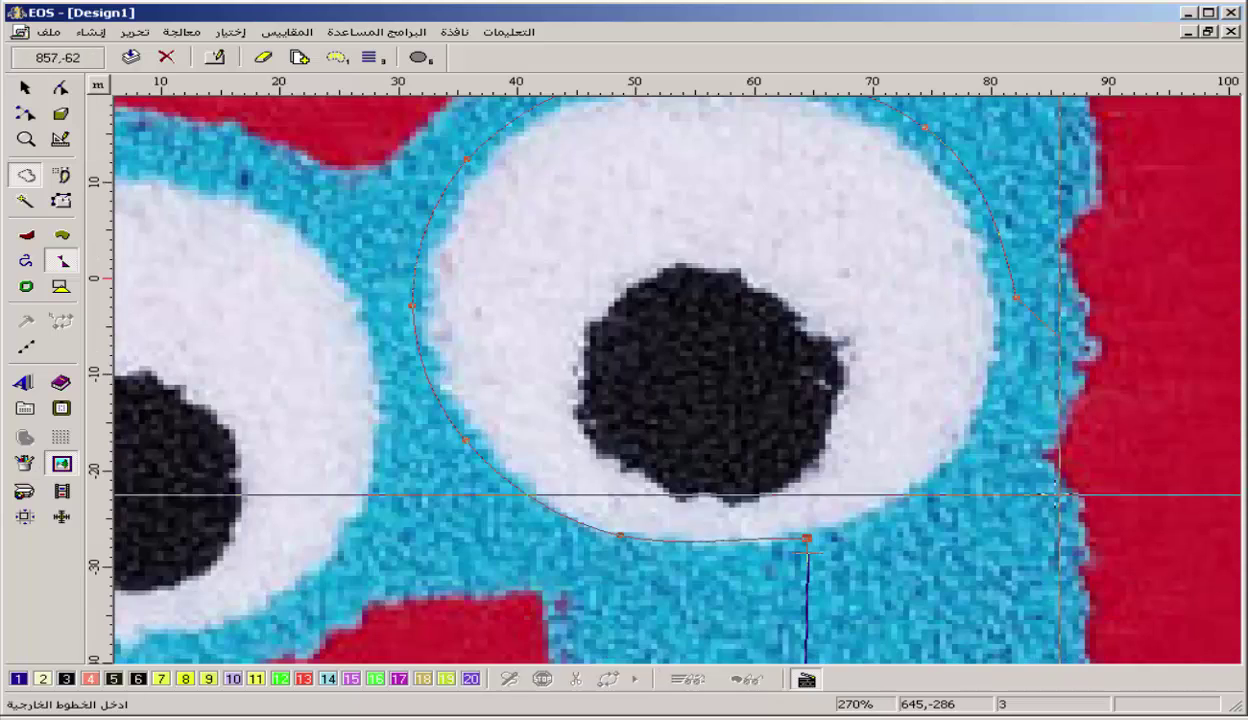
left_click(978, 466)
left_click(806, 538)
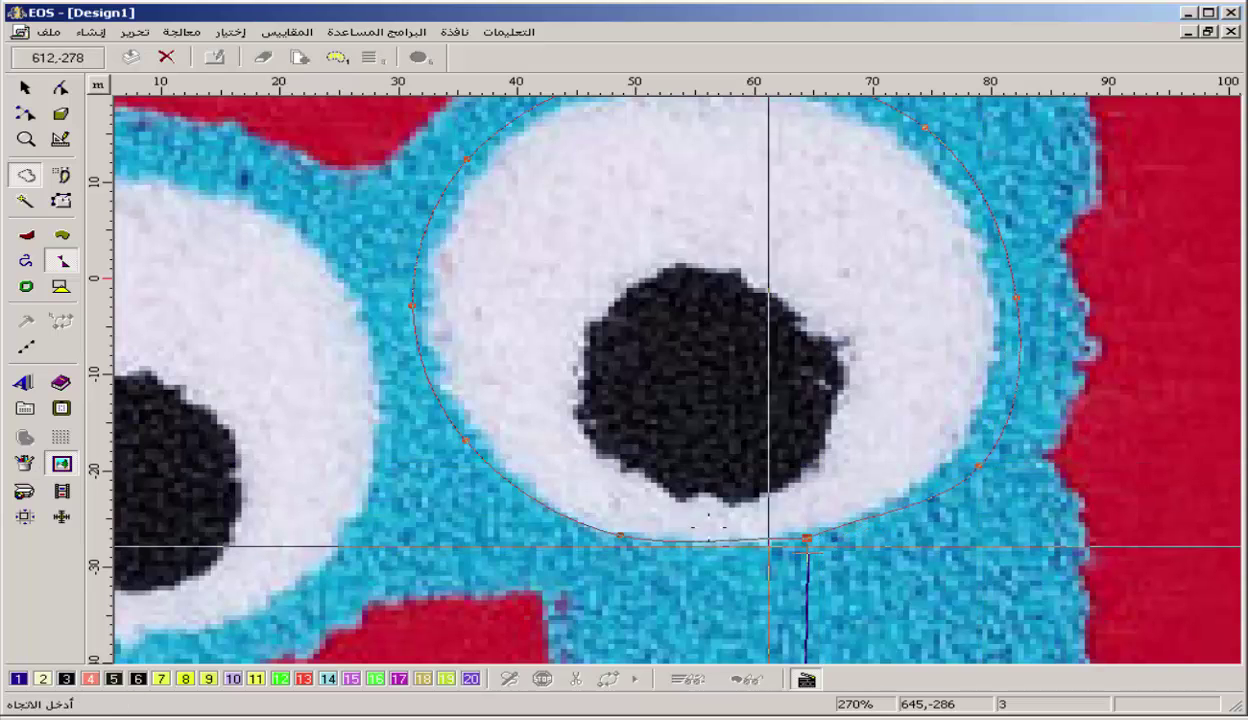
- Set a vertical stitch direction for the right eye's fill, with entry at the running stitch's end and exit on the eye's left edge
left_click(620, 335)
left_click(811, 558)
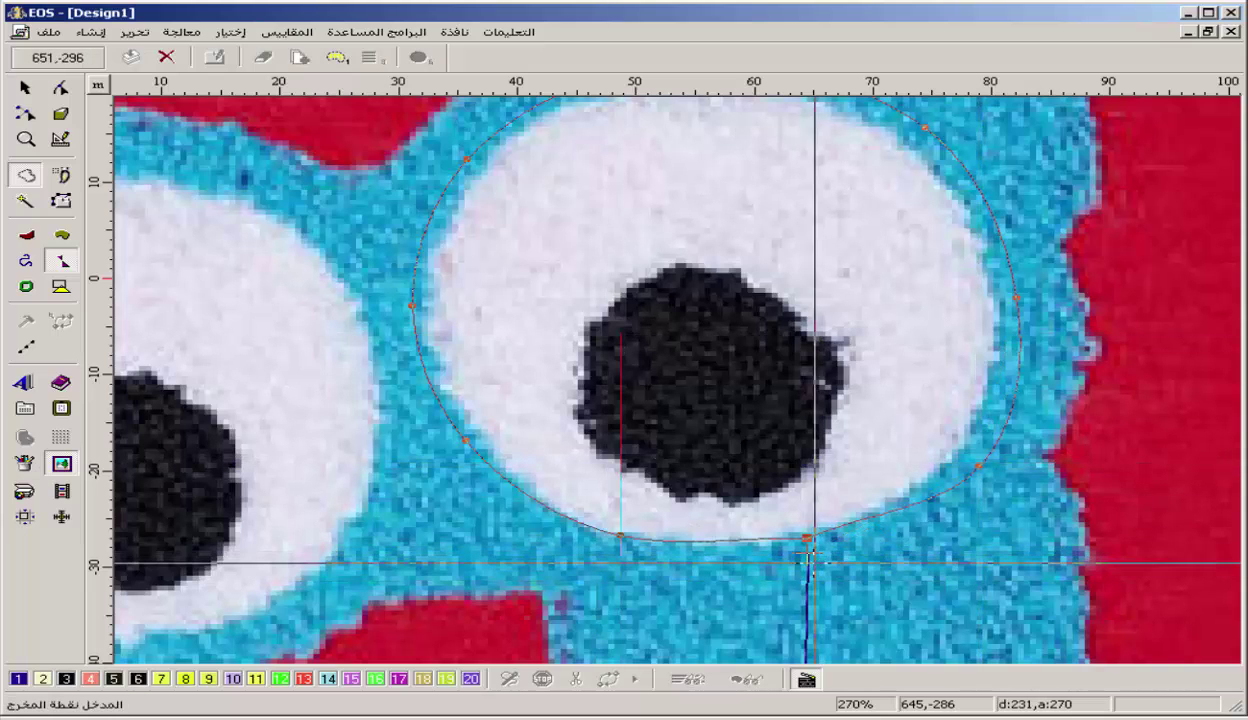
left_click(451, 460)
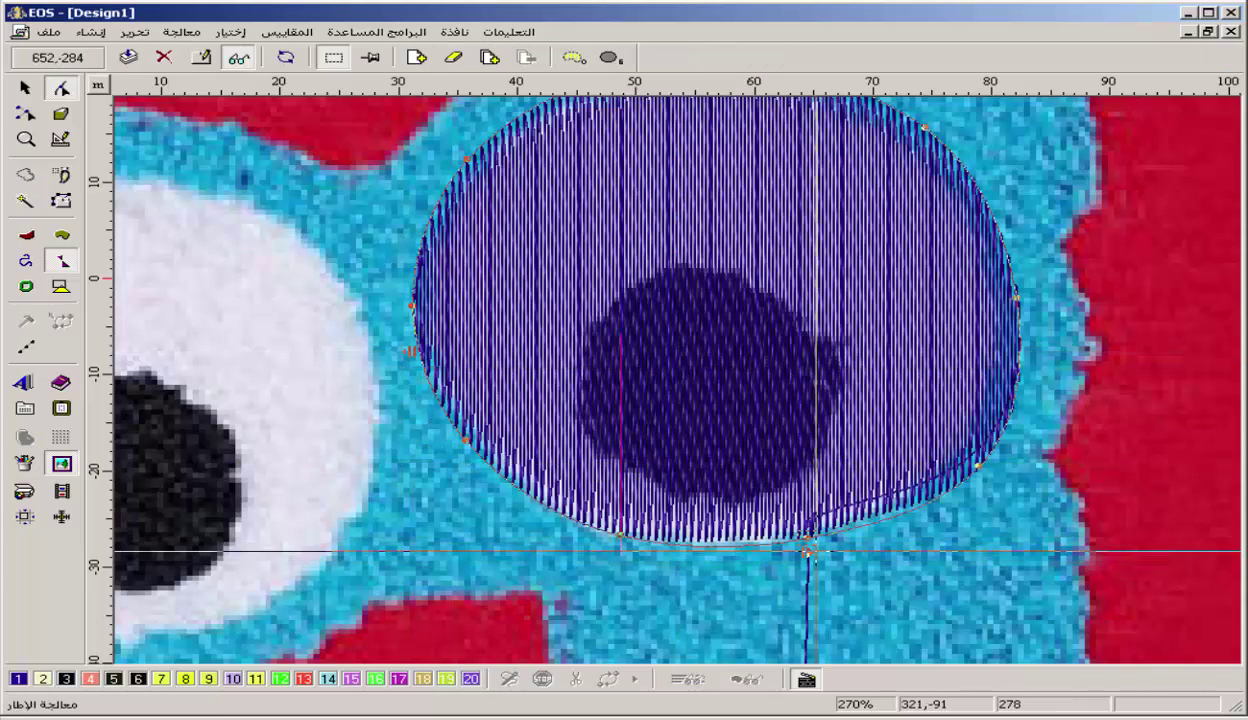
- Reshape the right eye's outline by moving its nodes along the lower edge slightly outward
left_click_drag(808, 548, 577, 535)
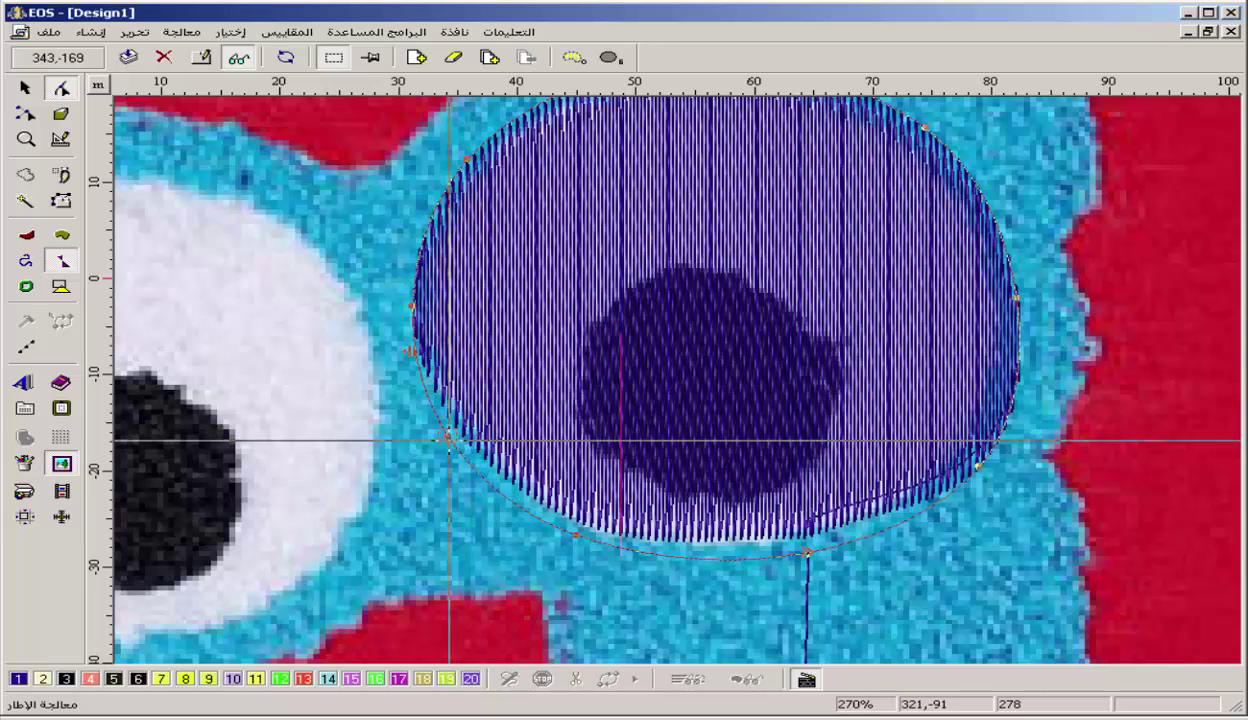
key("Escape")
key("Escape")
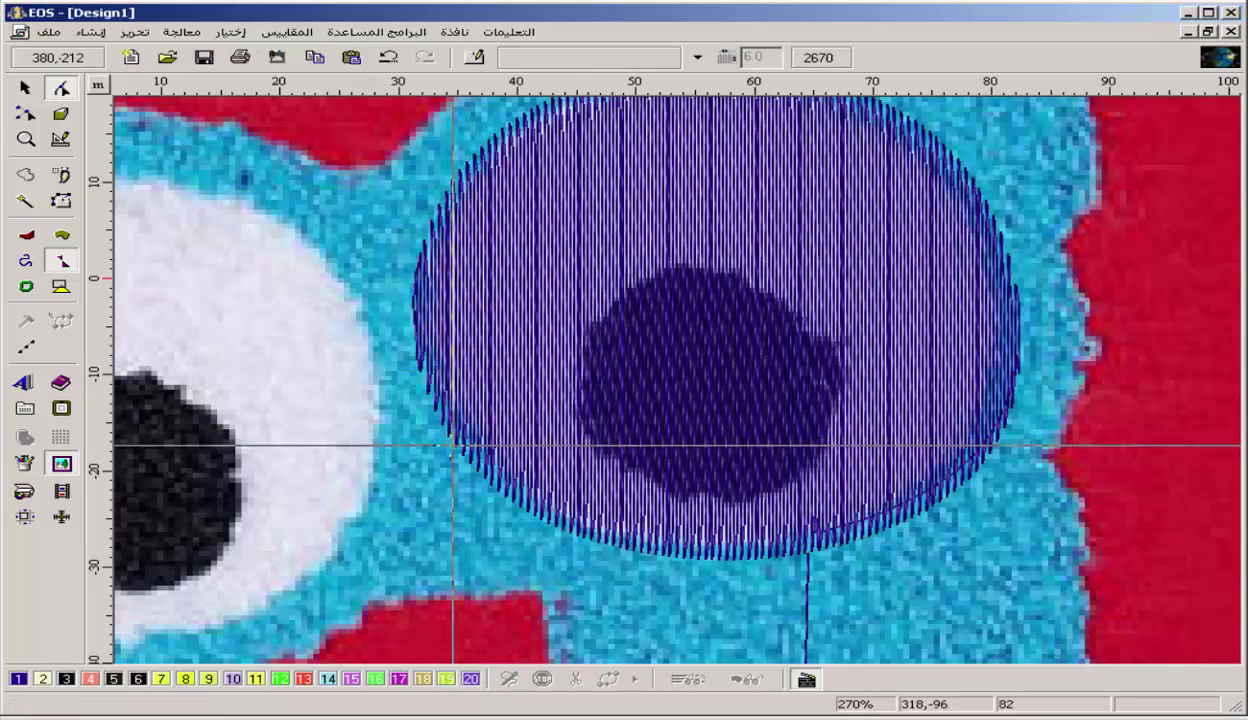
- Trace a closed curved fill outline around the white of the left eye, starting and ending at its right edge beside the right eye
key("z")
key("z")
key("z")
left_click_drag(808, 341, 595, 452)
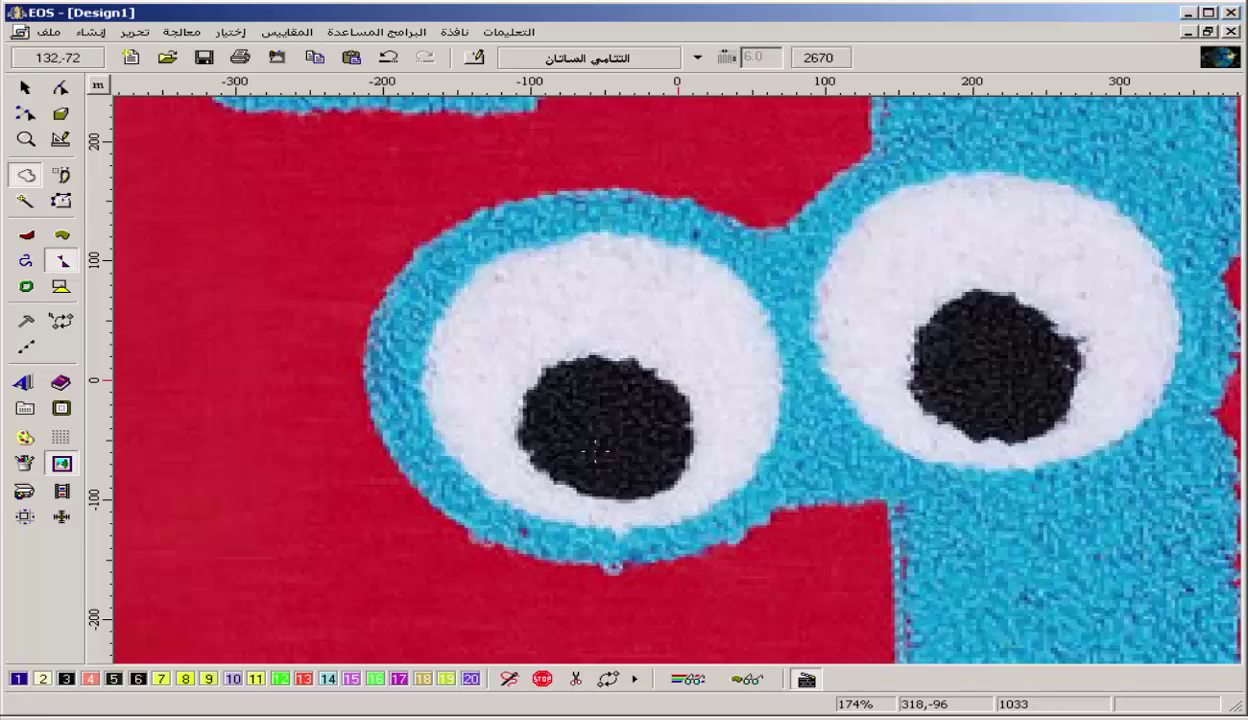
left_click(800, 362)
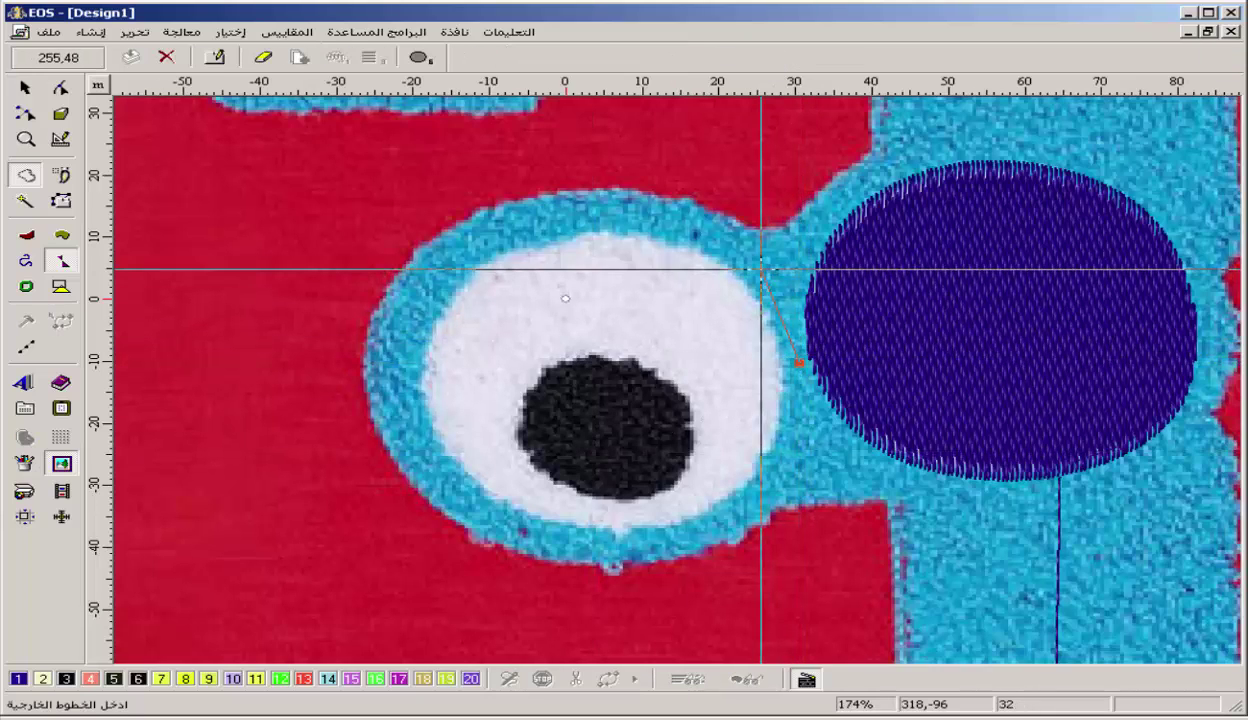
left_click(761, 270)
left_click(627, 218)
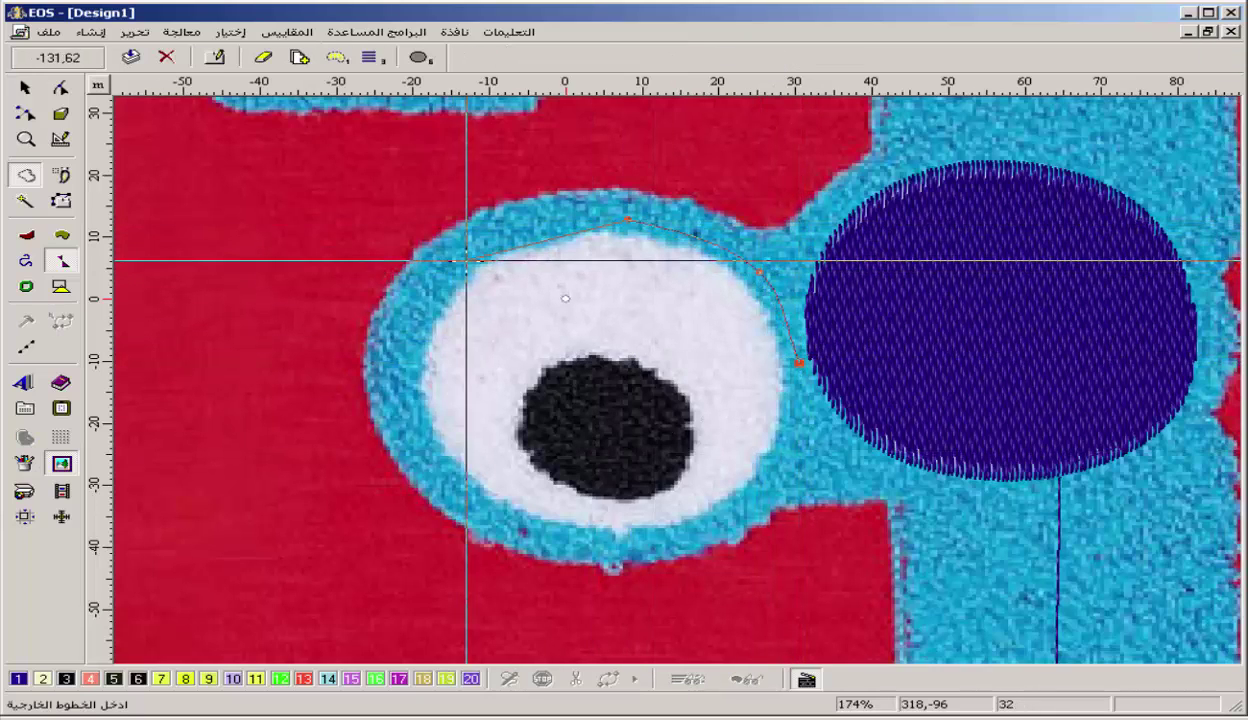
left_click(466, 261)
left_click(408, 380)
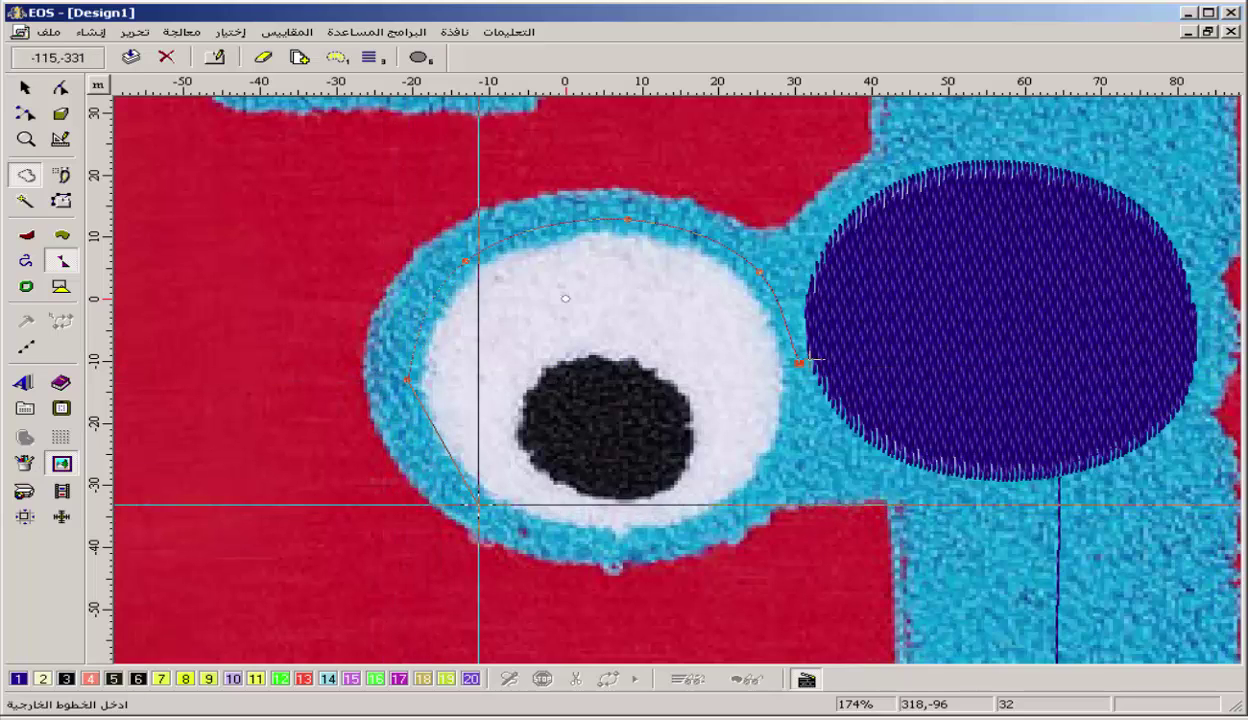
left_click(478, 504)
left_click(657, 536)
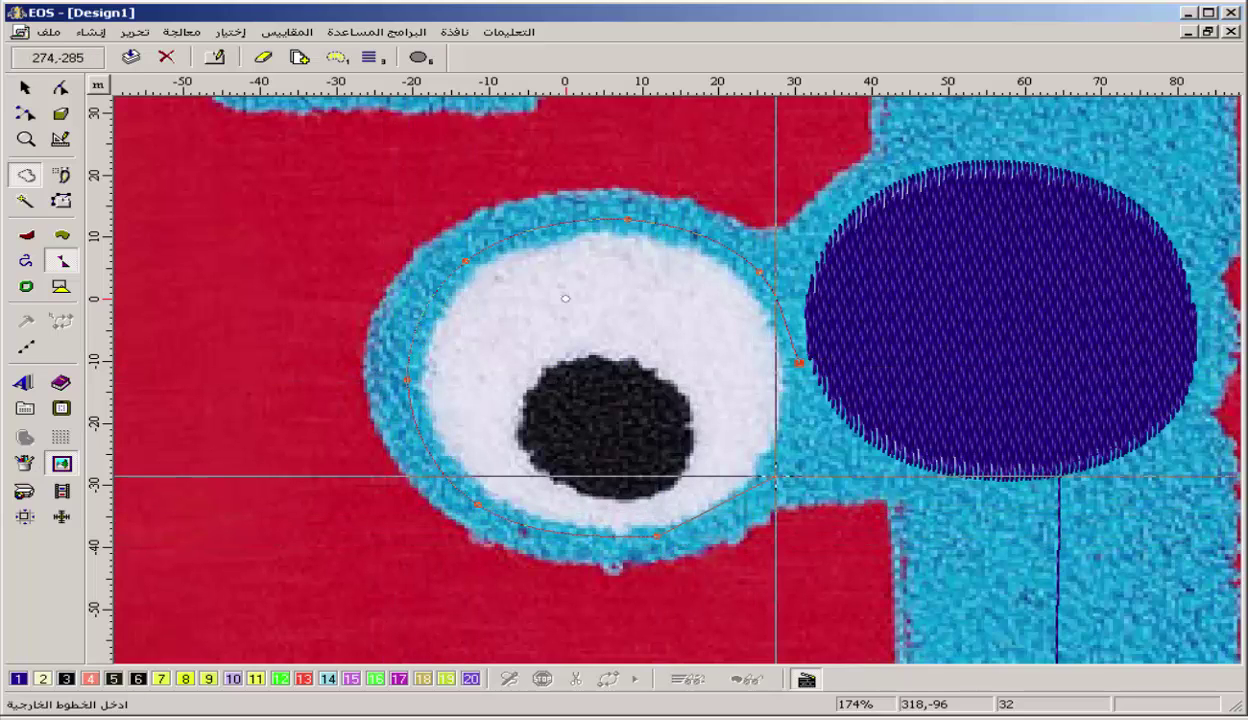
left_click(776, 476)
left_click(810, 393)
key("Return")
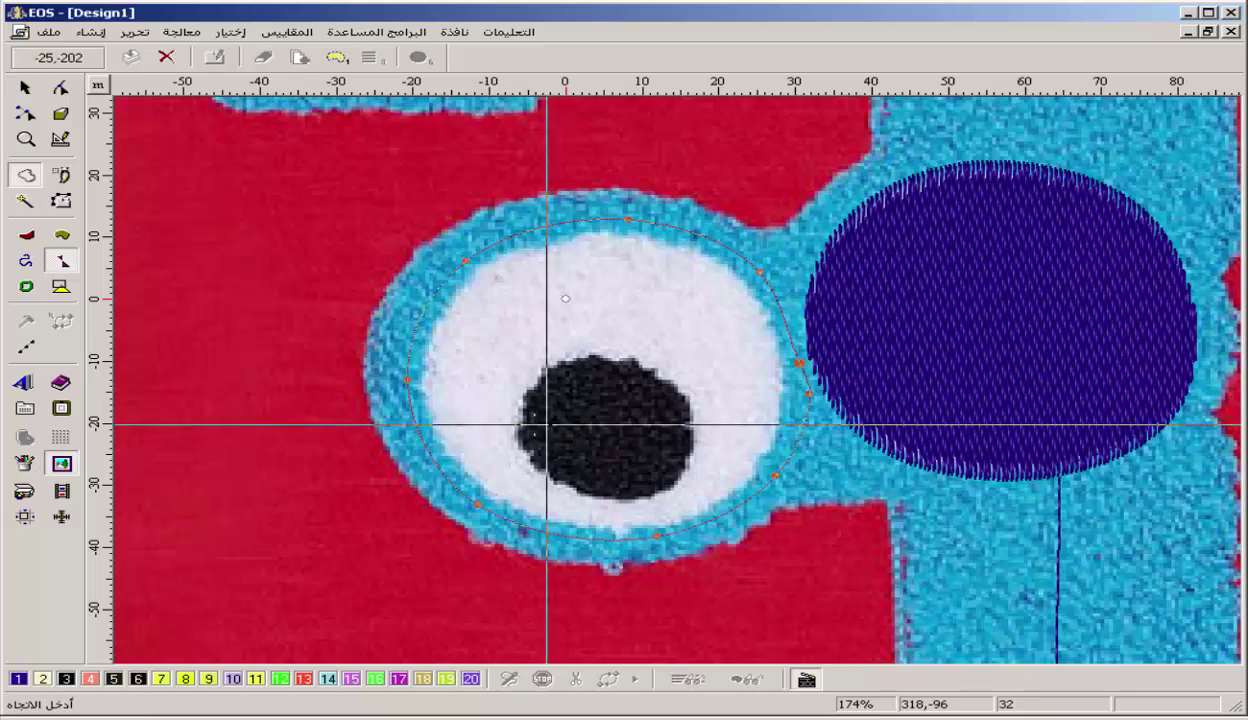
- Set a roughly horizontal stitch direction for the left eye's fill, with the exit on the eye's right edge
left_click(410, 382)
left_click(800, 412)
left_click(838, 444)
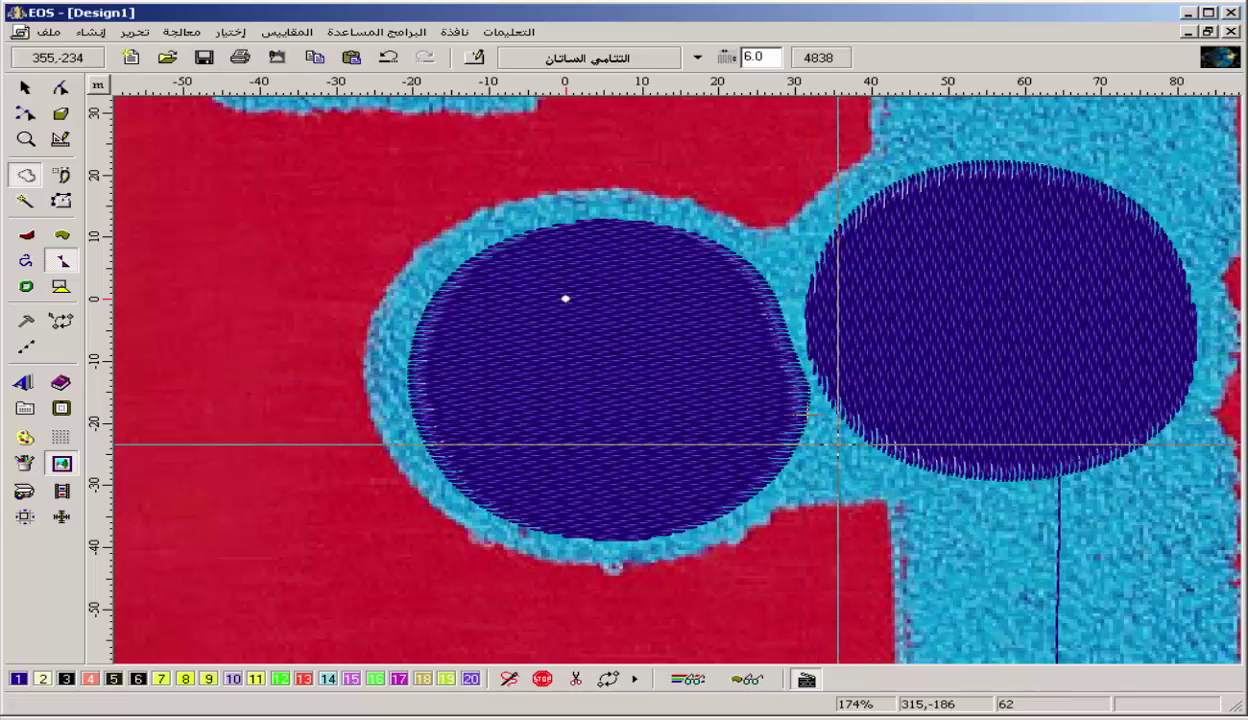
- Change thread colour 2 to turquoise and thread colour 1 to near-white
key("0")
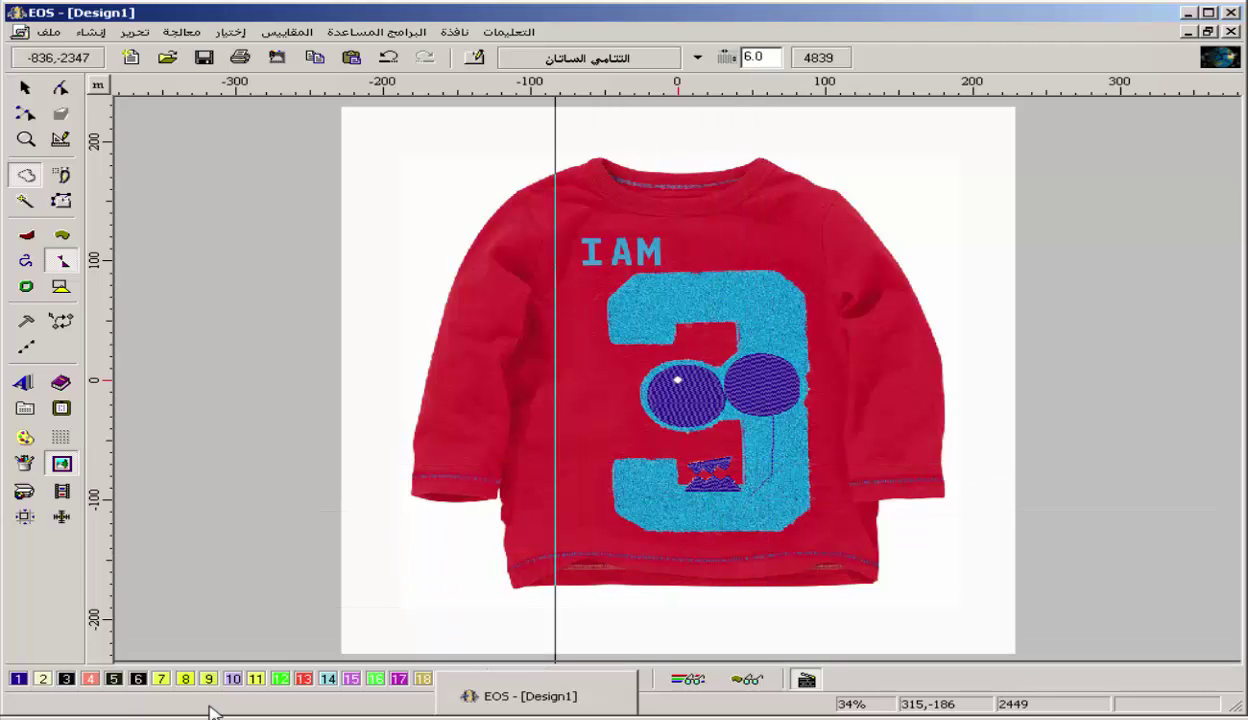
double_click(48, 678)
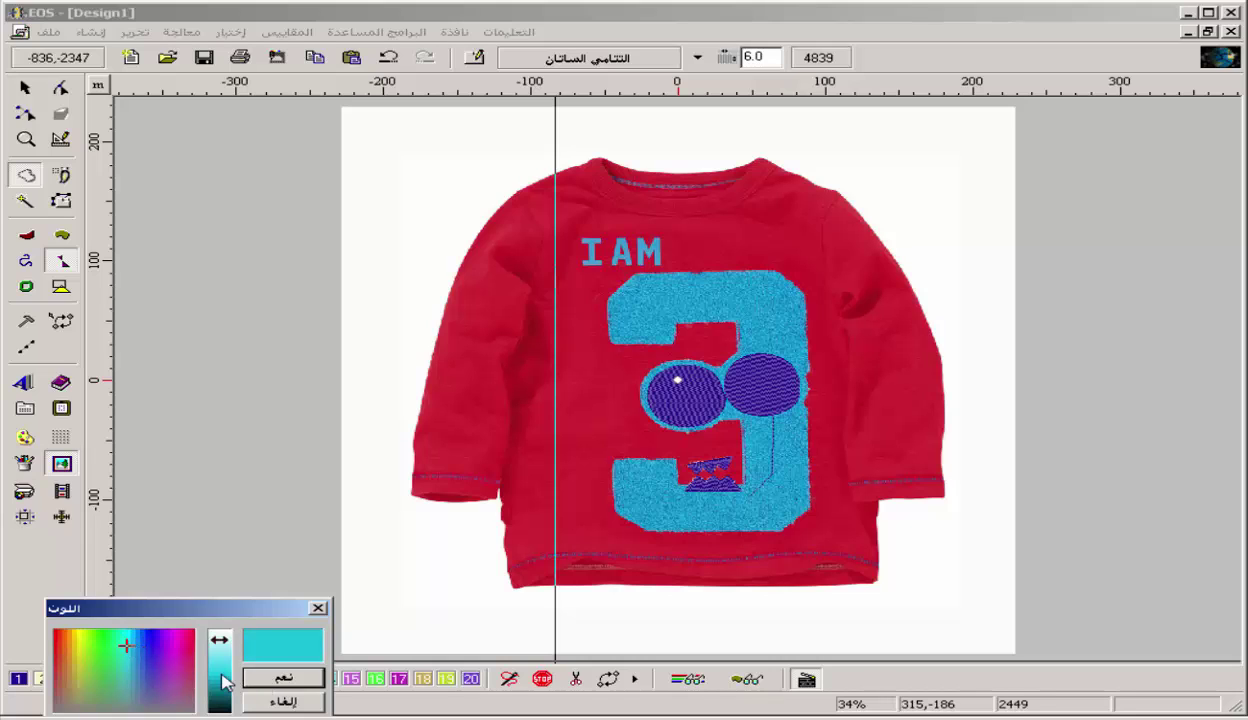
left_click(290, 679)
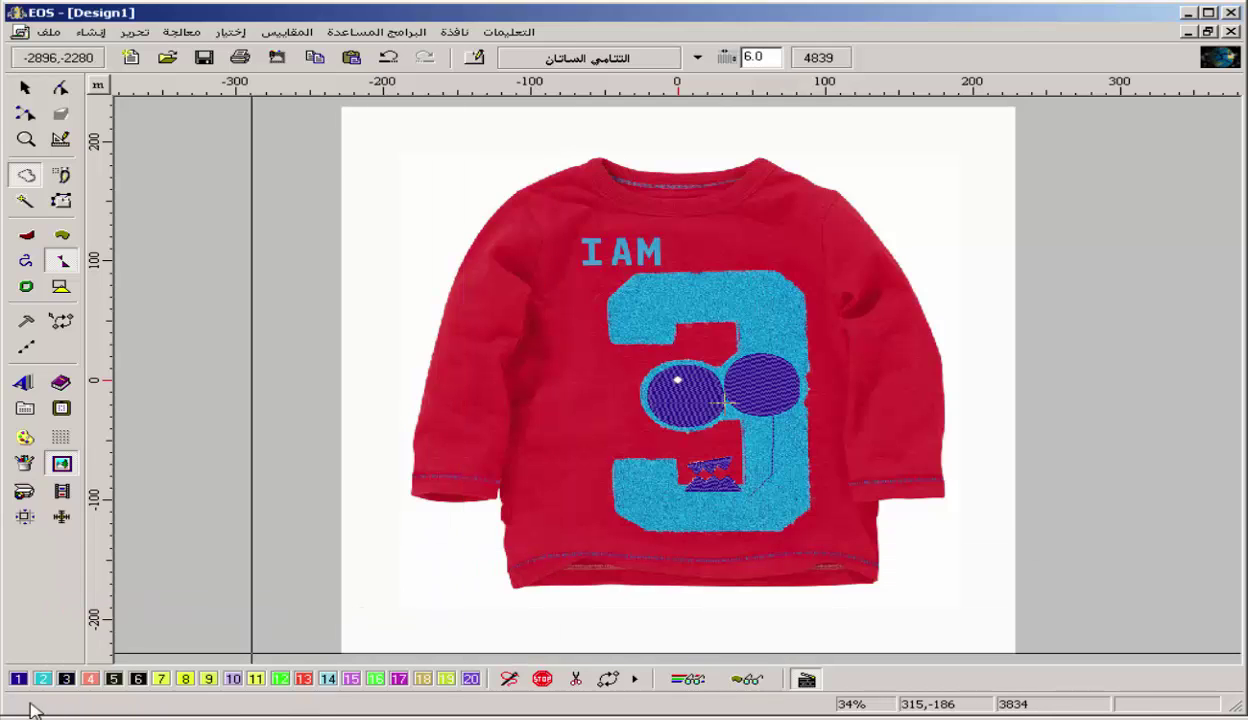
double_click(24, 684)
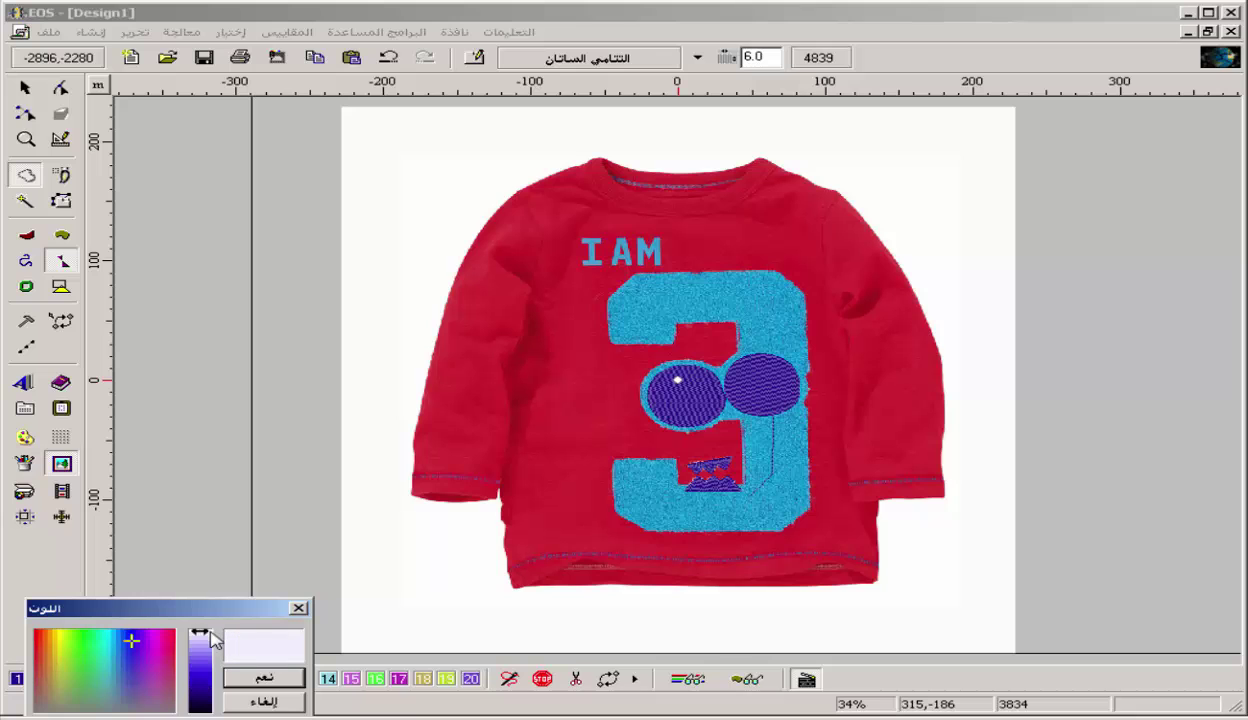
left_click(264, 680)
- Add a running stitch path from the gap between the eyes, over the right eye, to the upper-left part of the number 3
key("z")
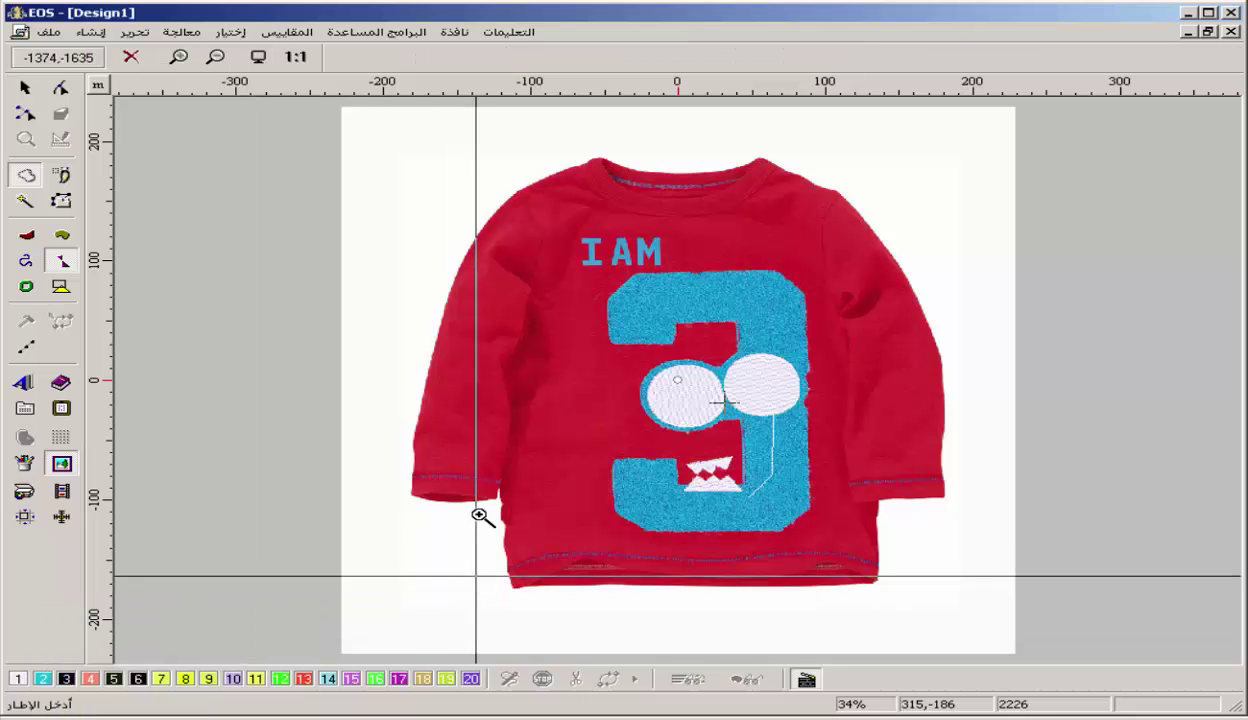
left_click_drag(858, 287, 669, 418)
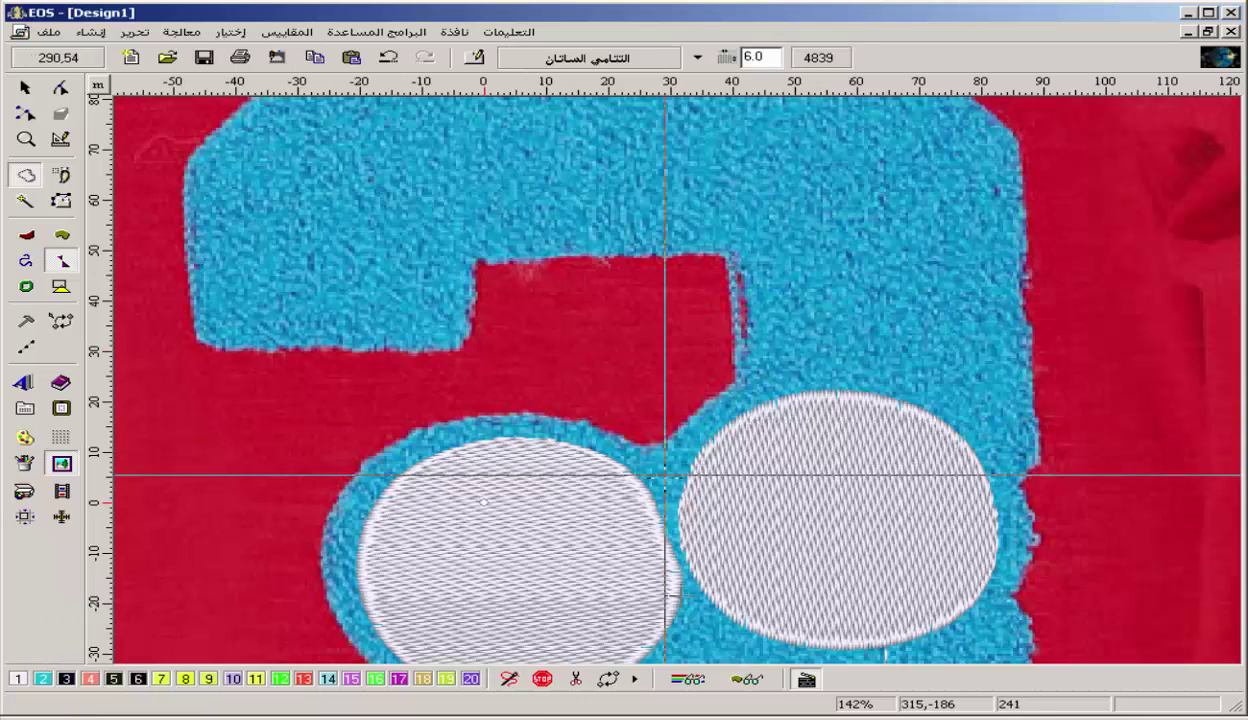
left_click(26, 261)
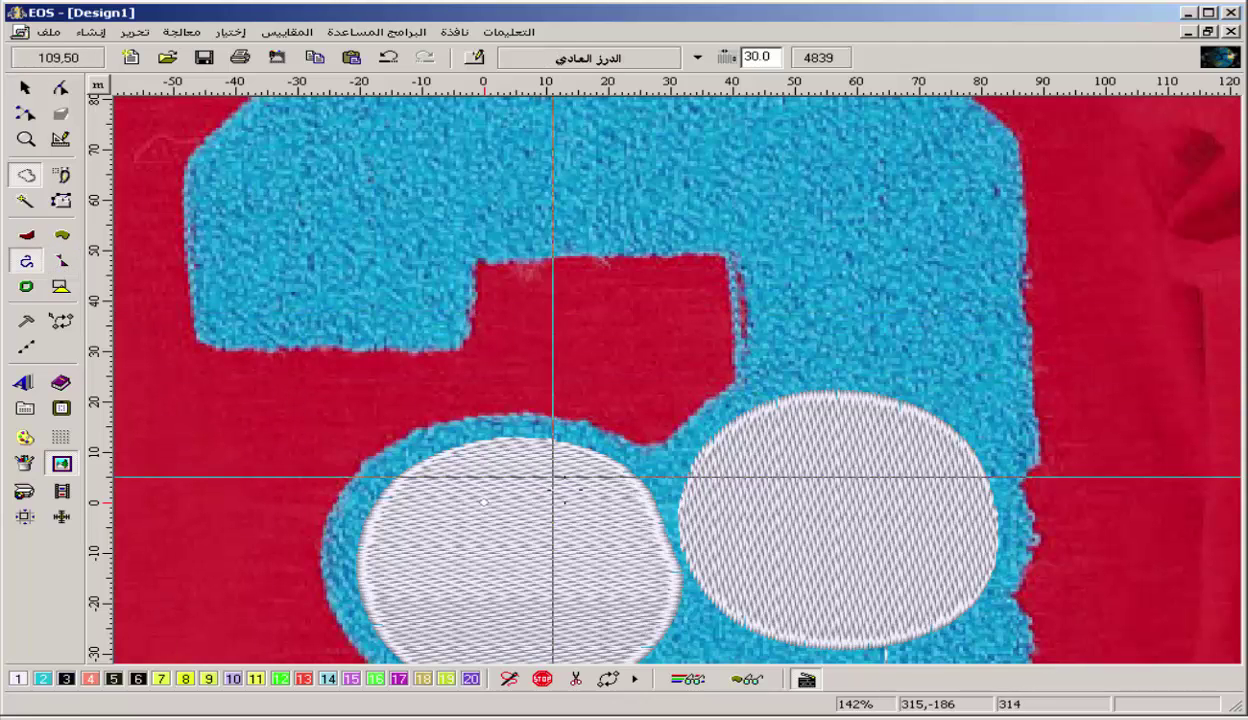
left_click(677, 549)
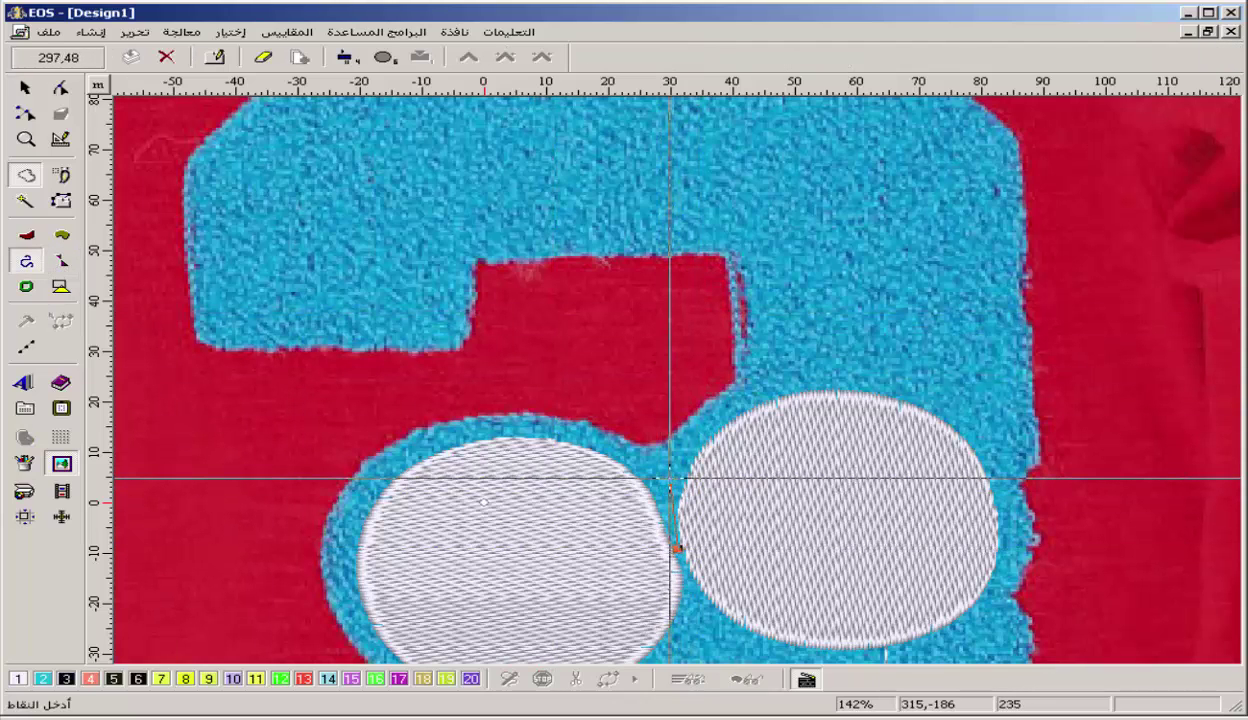
left_click(668, 479)
left_click(731, 414)
left_click(836, 327)
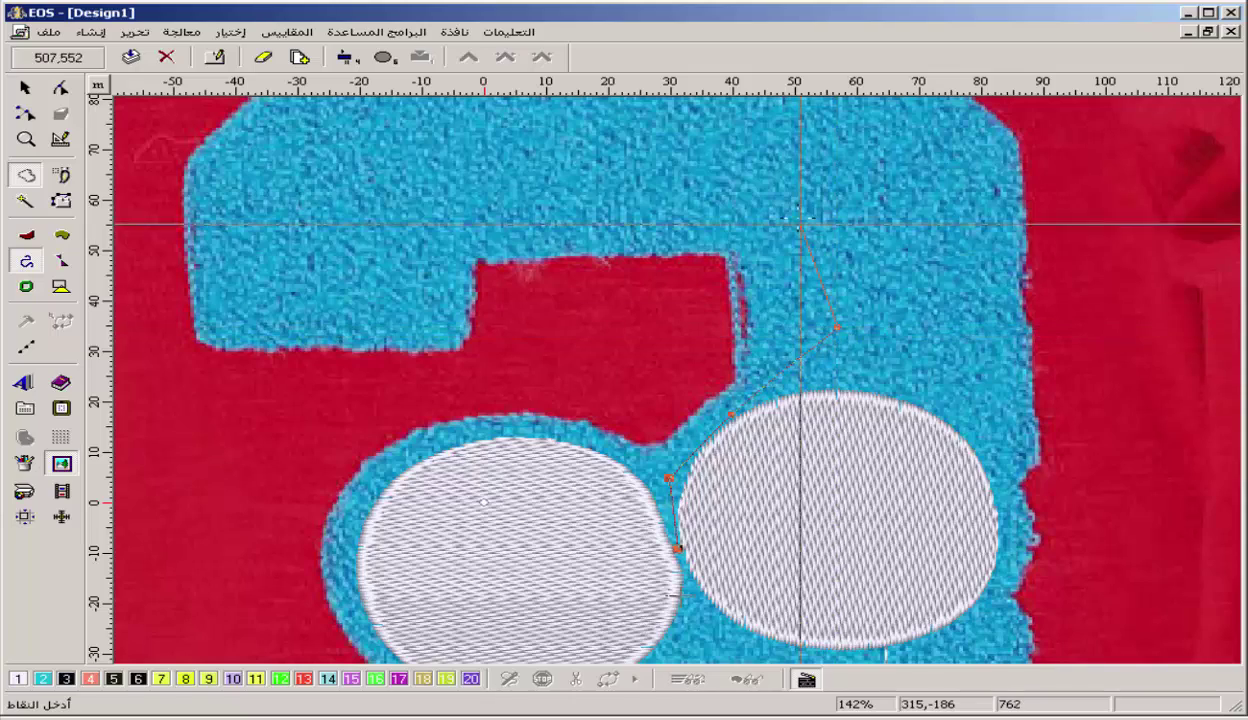
left_click(797, 218)
scroll(533, 353, "up", 3)
left_click(548, 295)
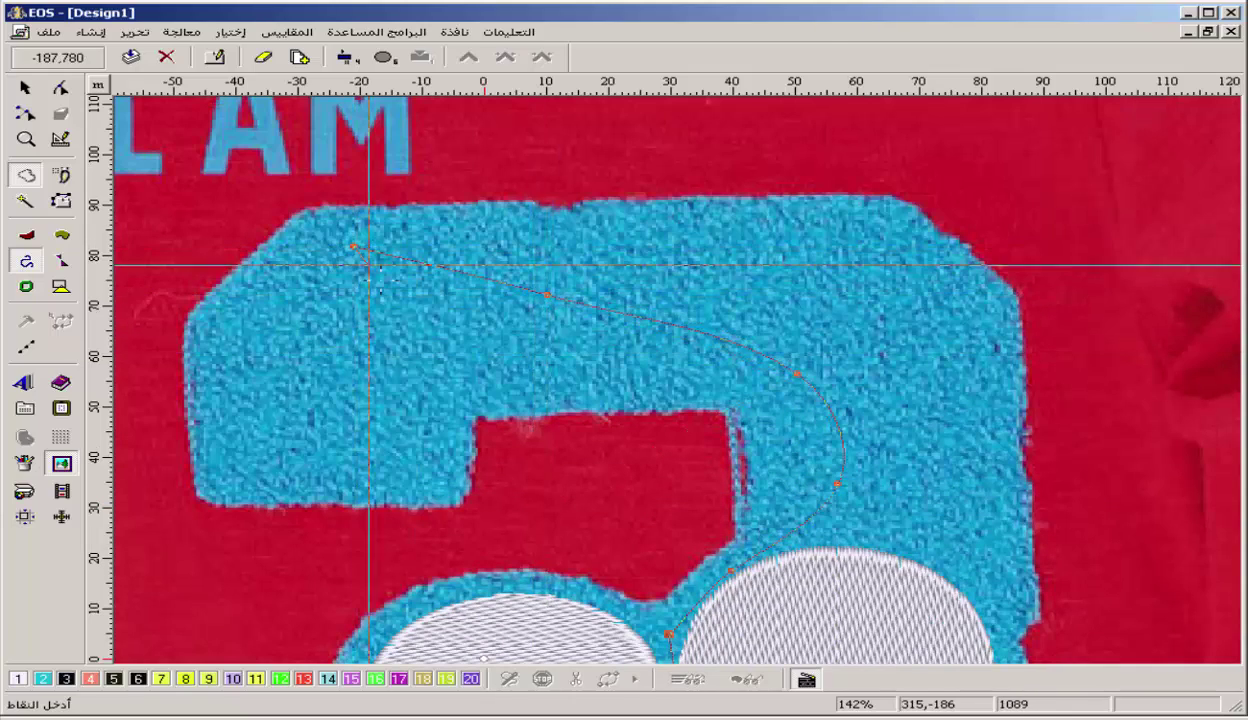
key("Return")
- Outline the bottom bar of the letter I in "I AM" as a satin section
key("z")
key("z")
left_click_drag(721, 226, 521, 308)
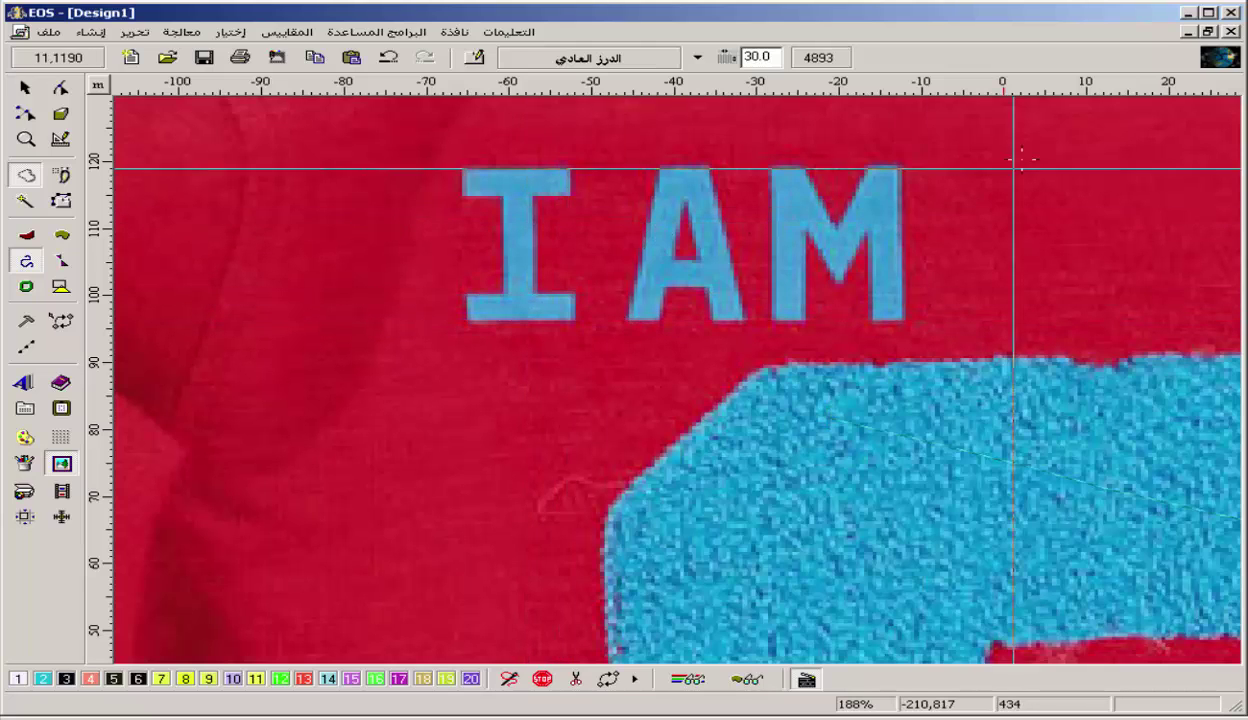
key("z")
left_click_drag(1021, 138, 362, 398)
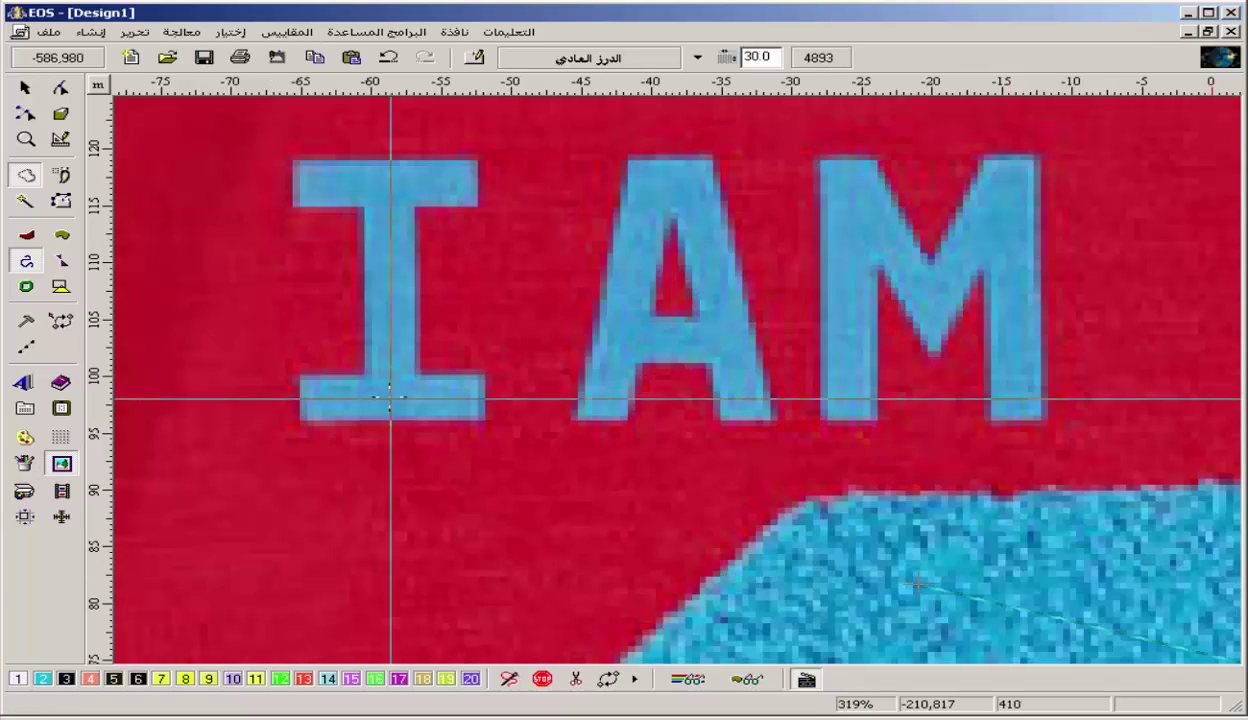
left_click(22, 238)
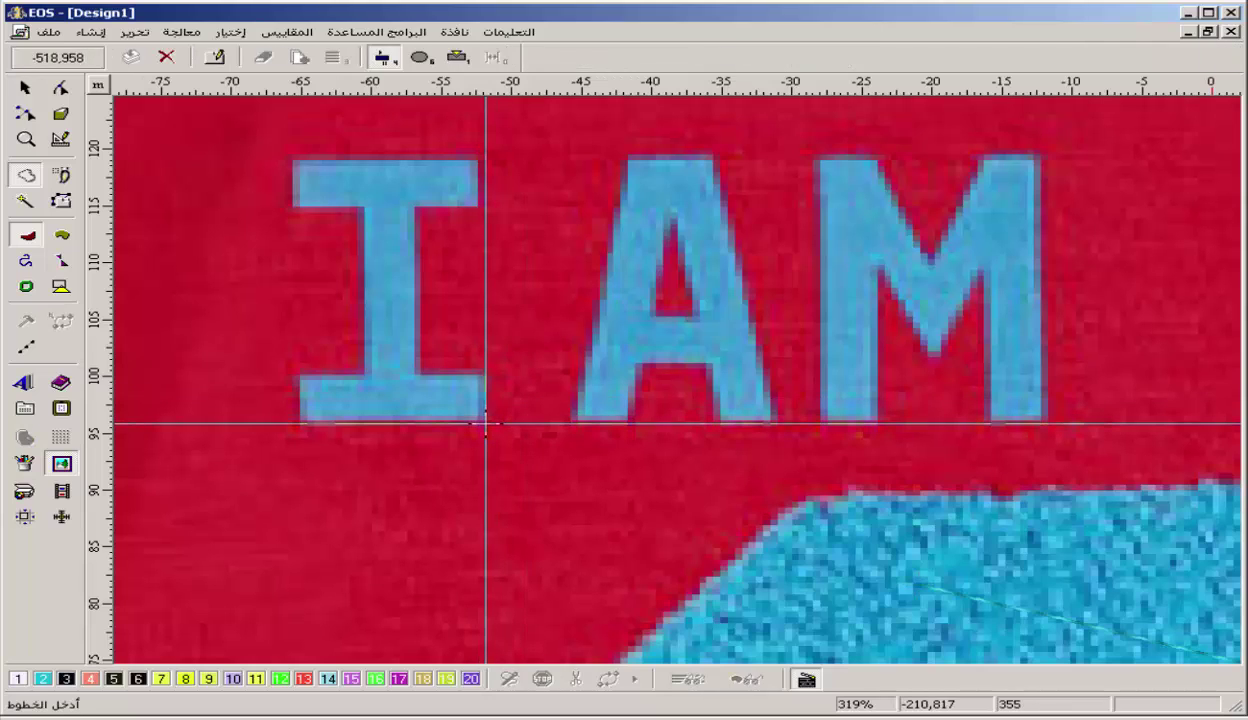
left_click(486, 425)
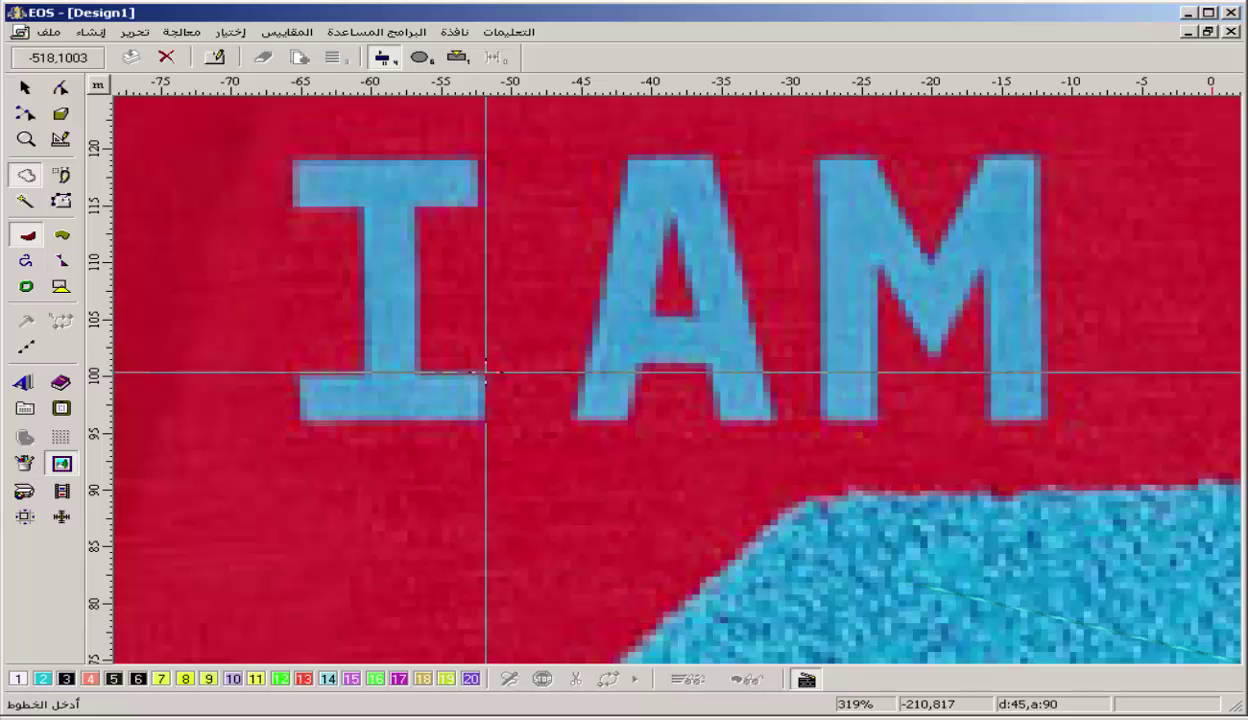
left_click(486, 373)
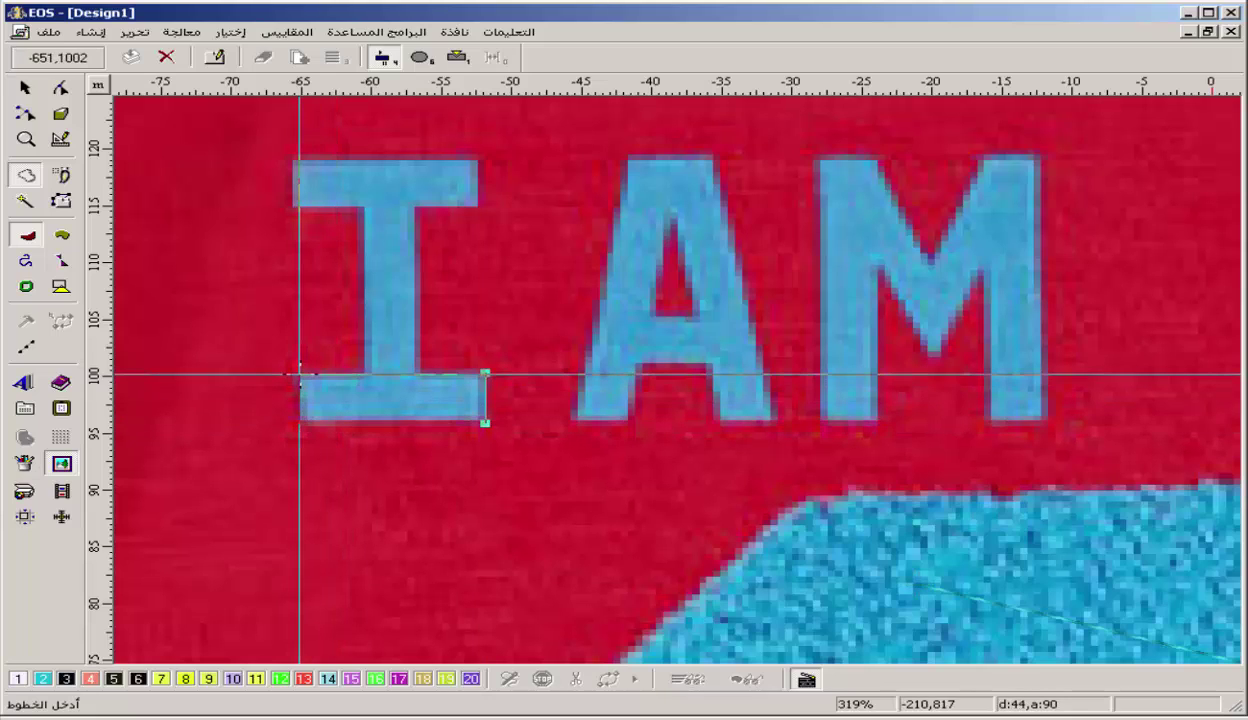
left_click(299, 374)
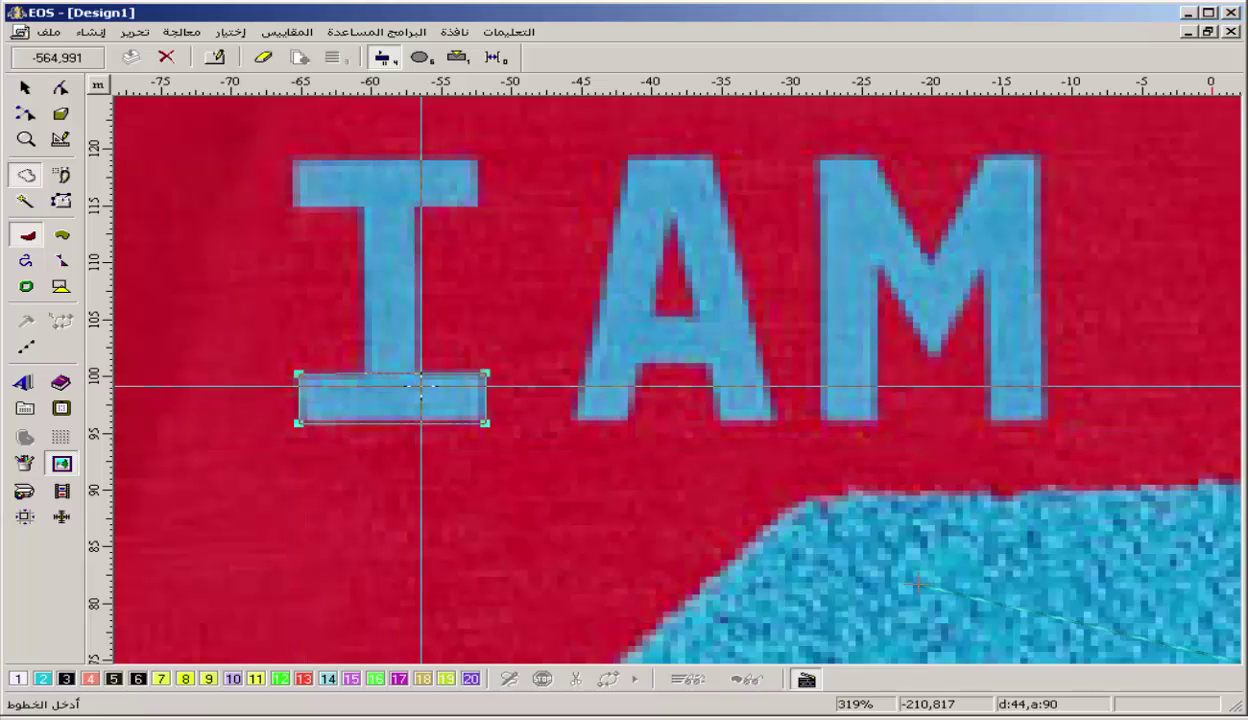
- Add satin sections for the I's stem and top bar, and generate the letter with its exit at the lower-right corner
left_click(364, 381)
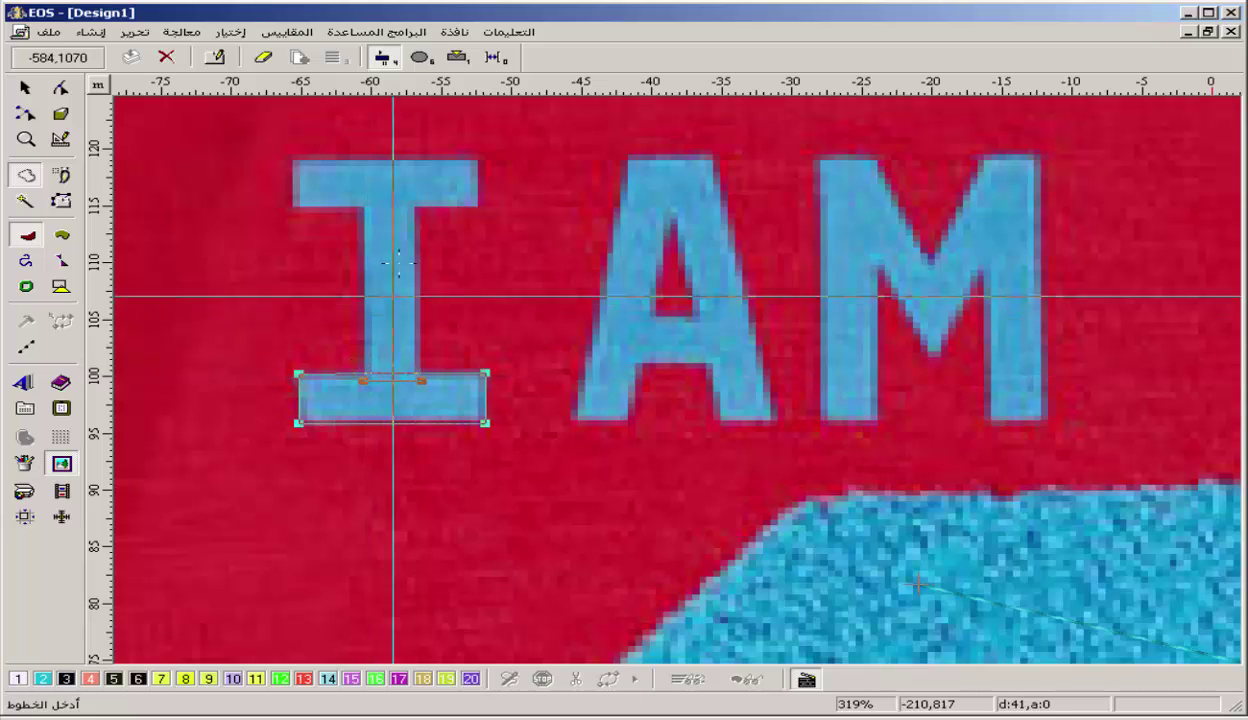
left_click(363, 195)
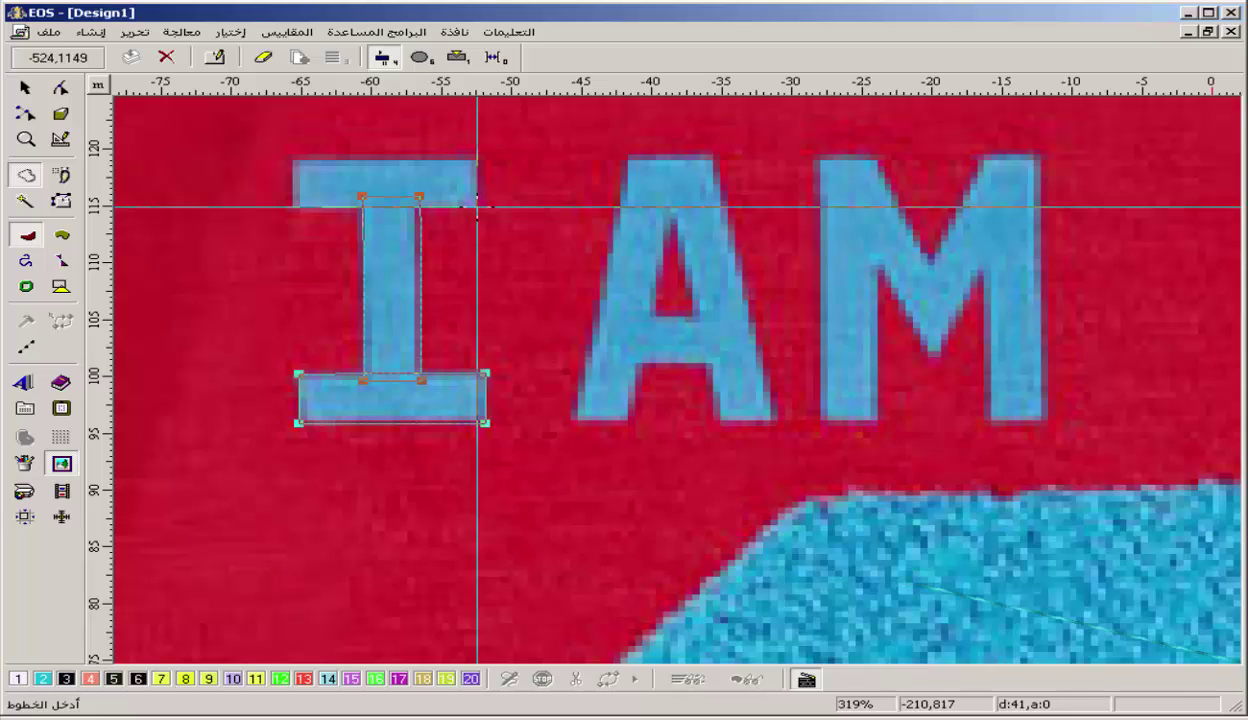
left_click(477, 207)
left_click(477, 157)
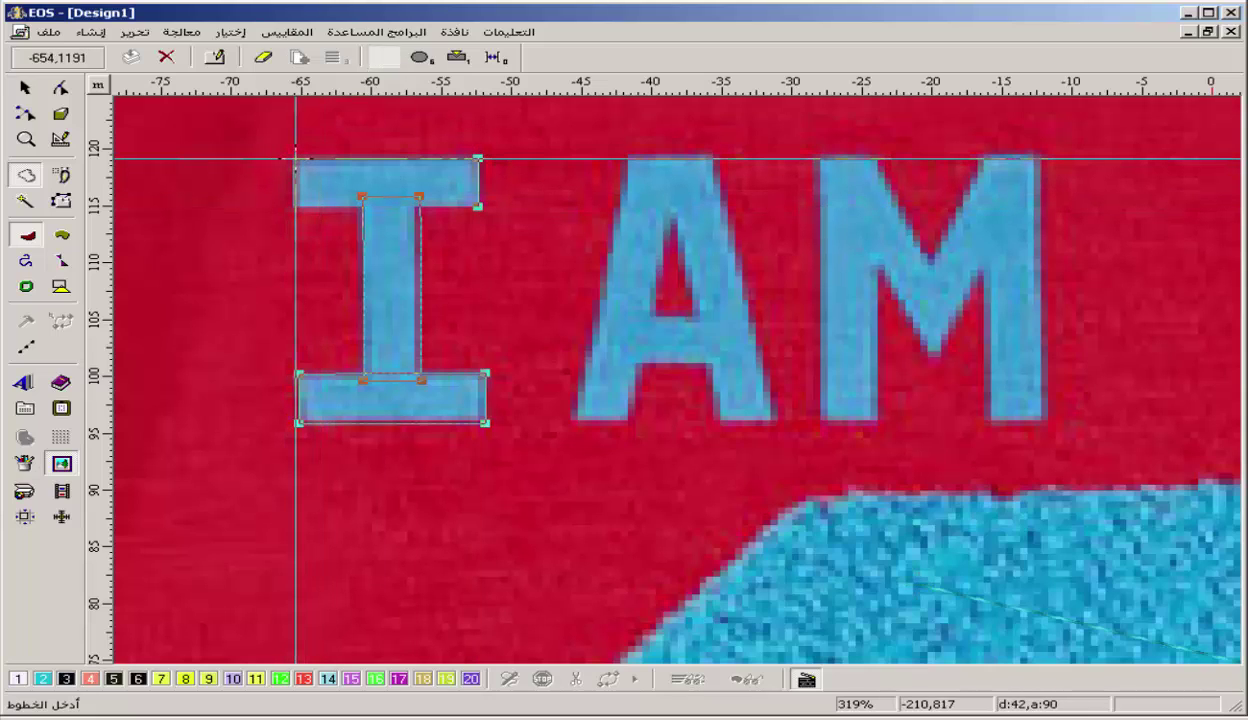
left_click(295, 158)
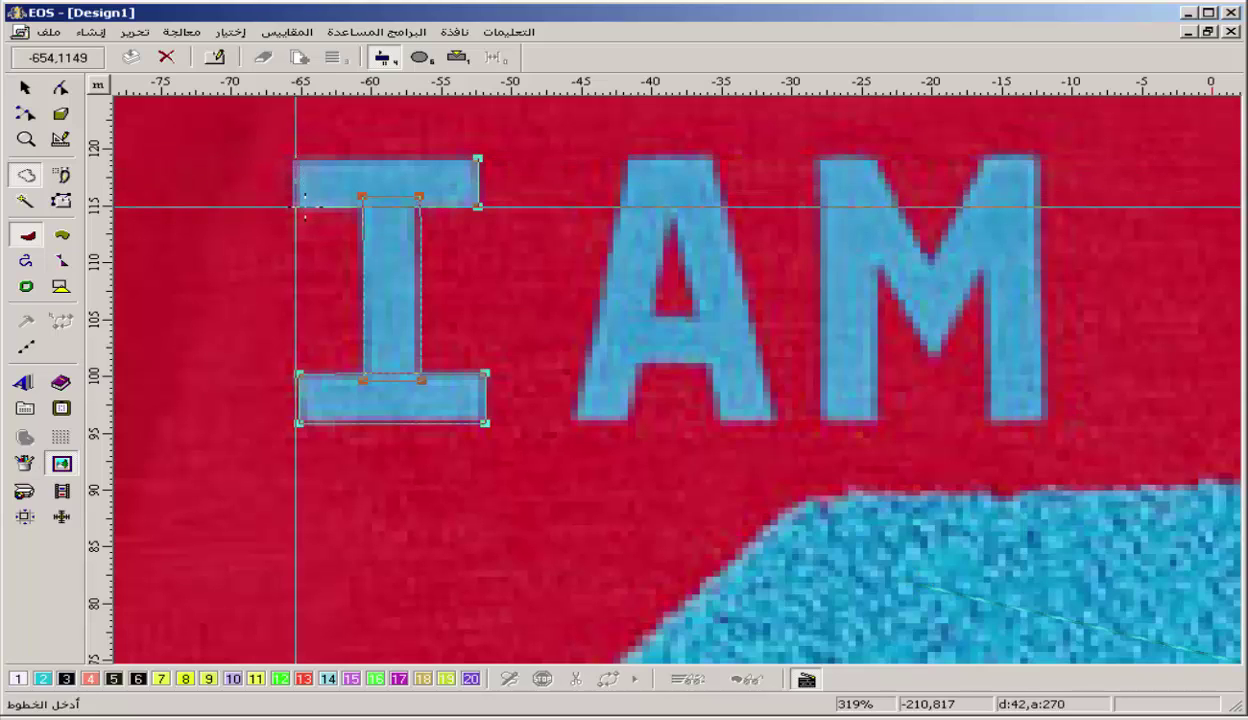
left_click(295, 207)
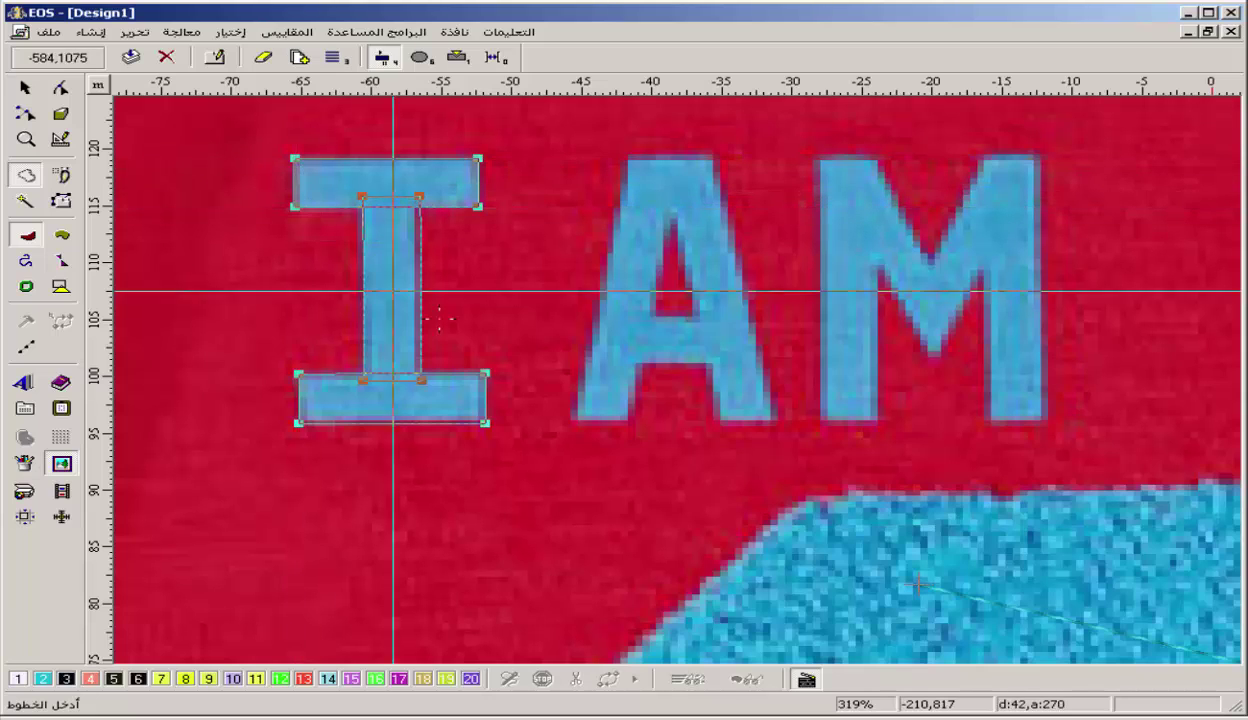
left_click(485, 428)
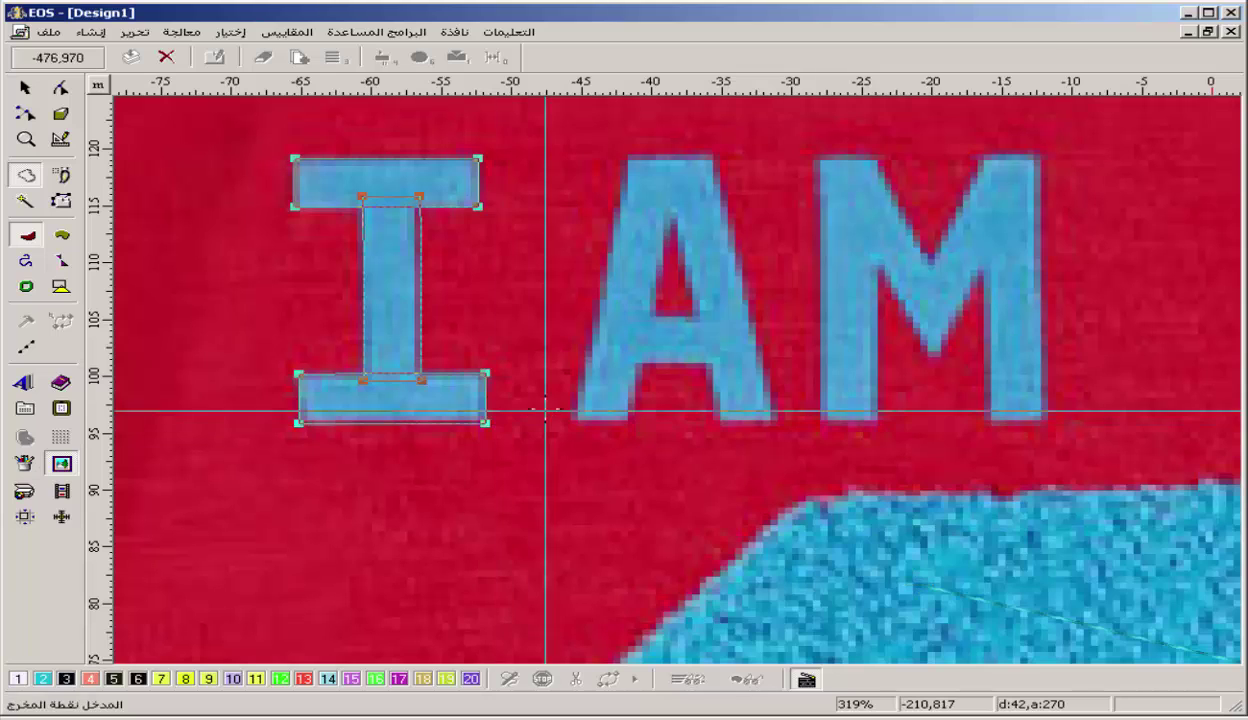
key("Return")
- Outline the left and right slanted legs of the letter A in "I AM" as satin sections
left_click(625, 425)
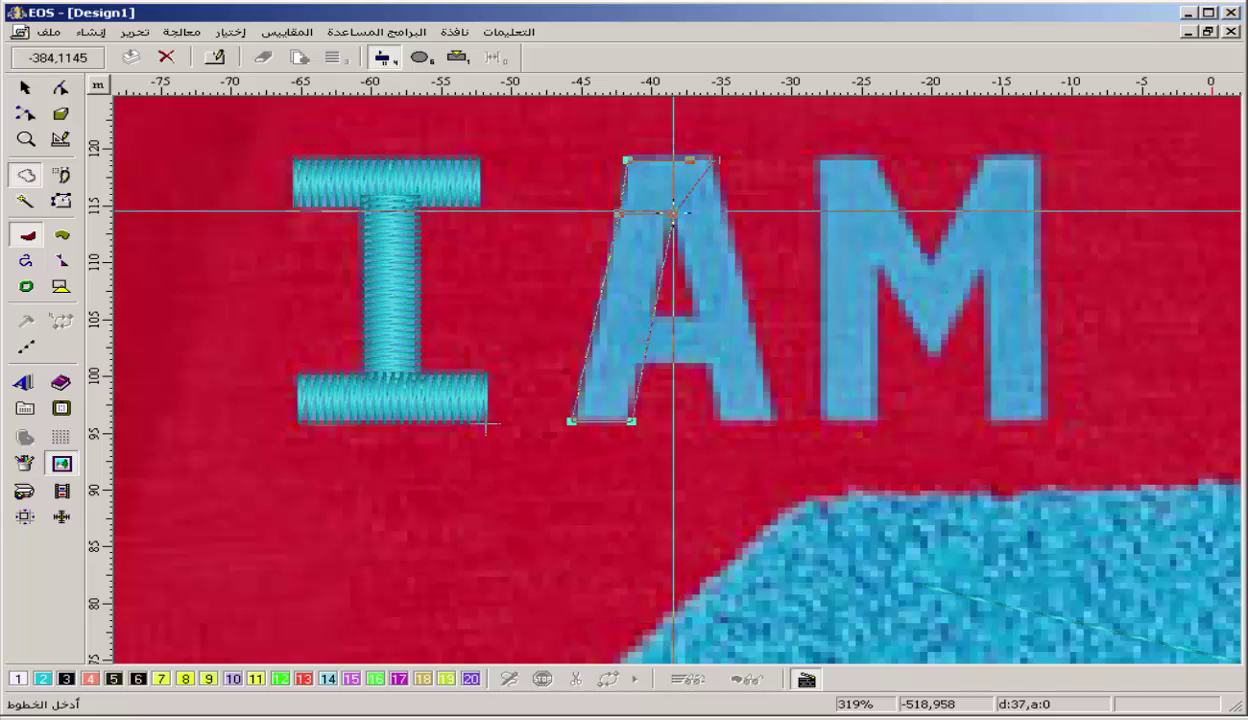
left_click(727, 211)
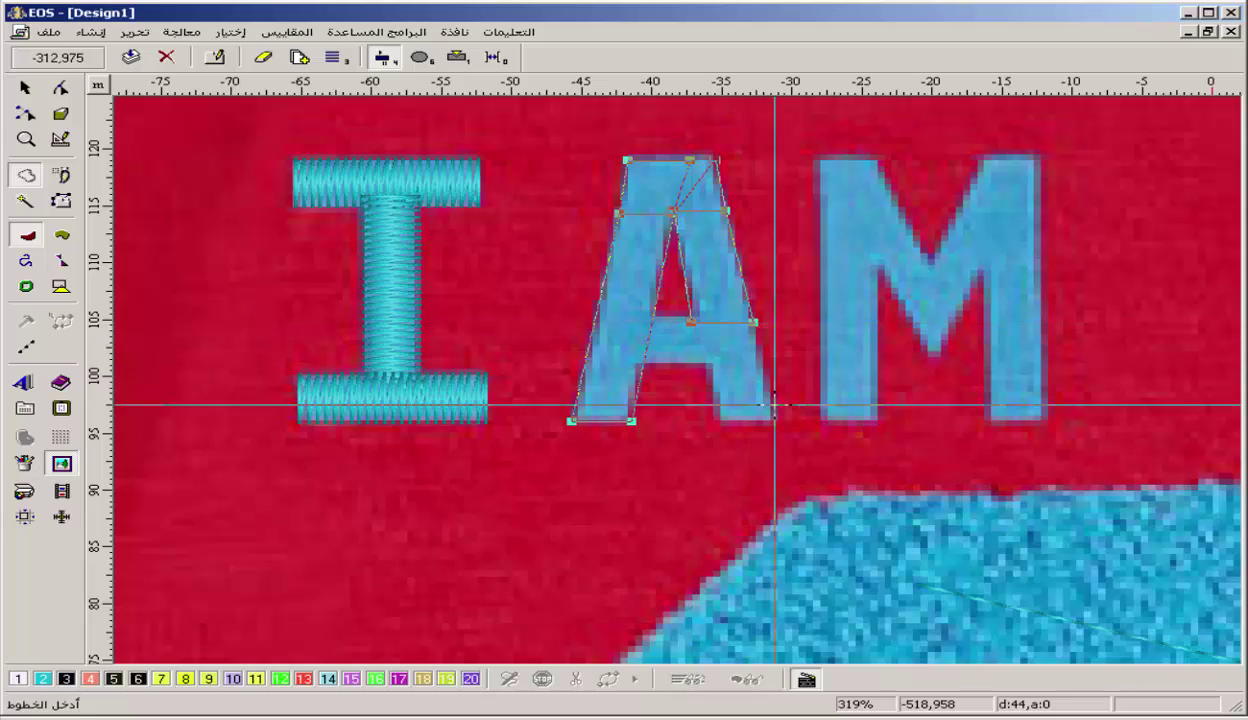
left_click(717, 421)
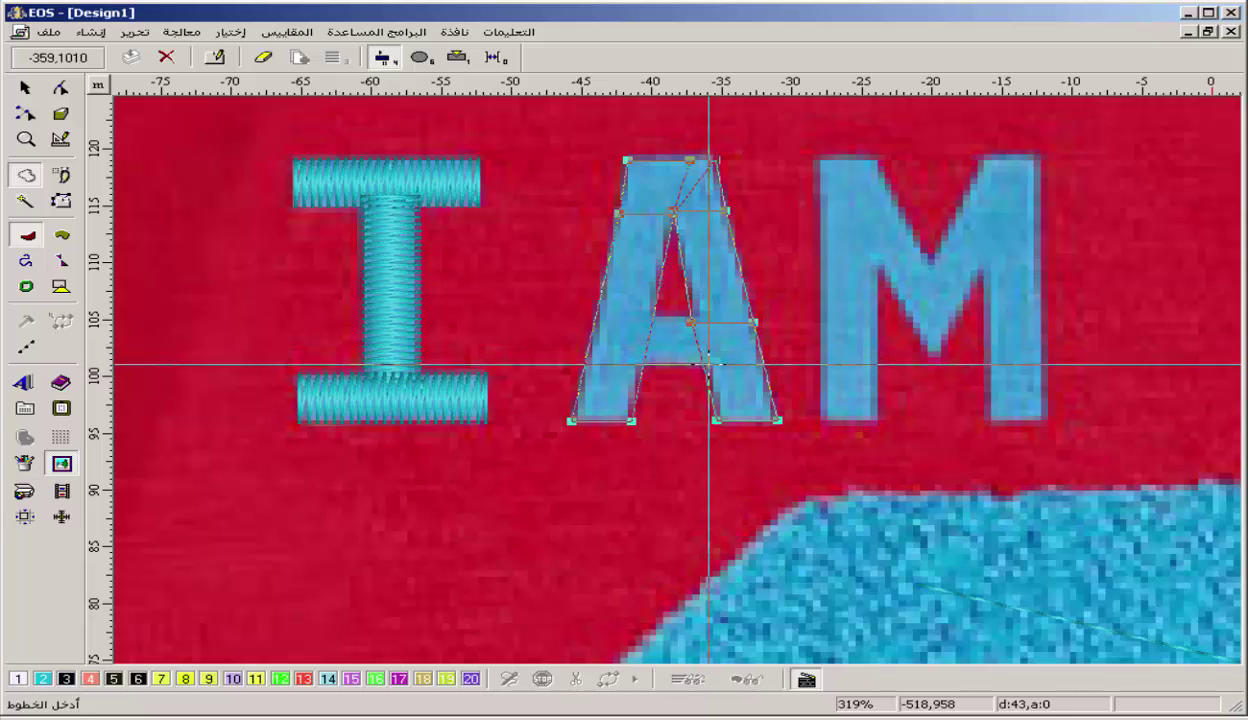
- Add a satin section for the A's crossbar and generate the letter with its exit at the lower-right corner
left_click(695, 317)
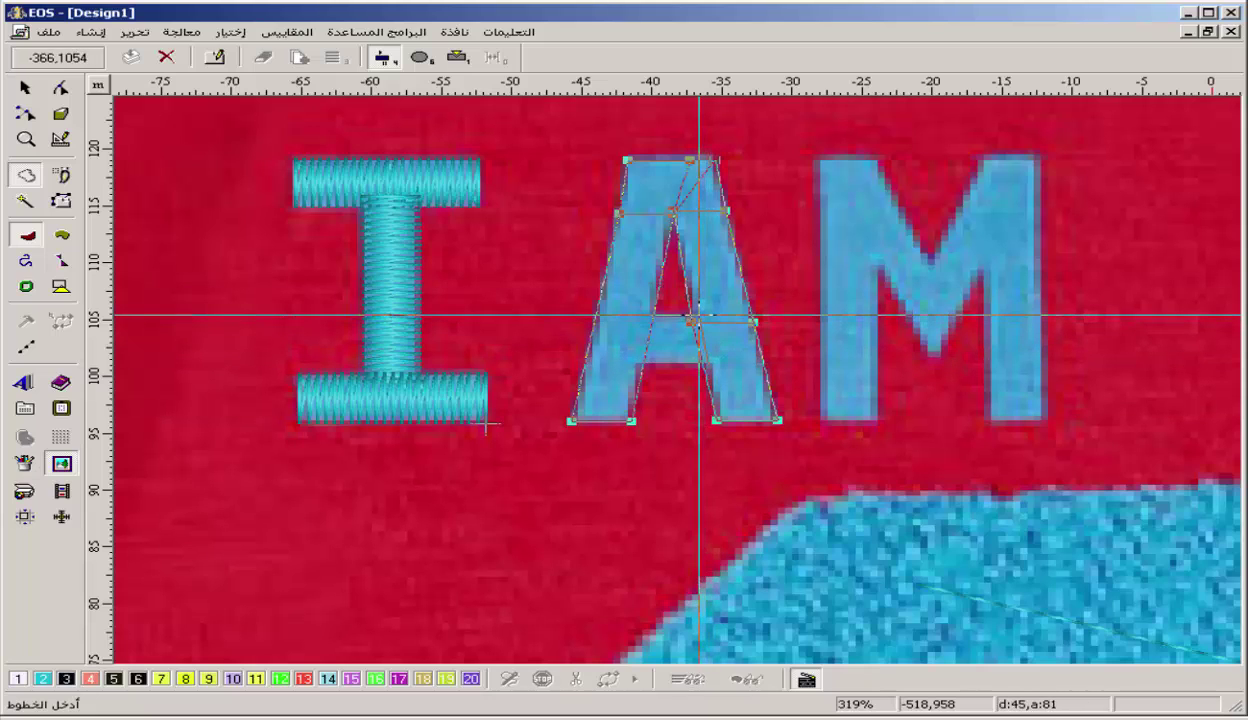
left_click(639, 364)
left_click(652, 316)
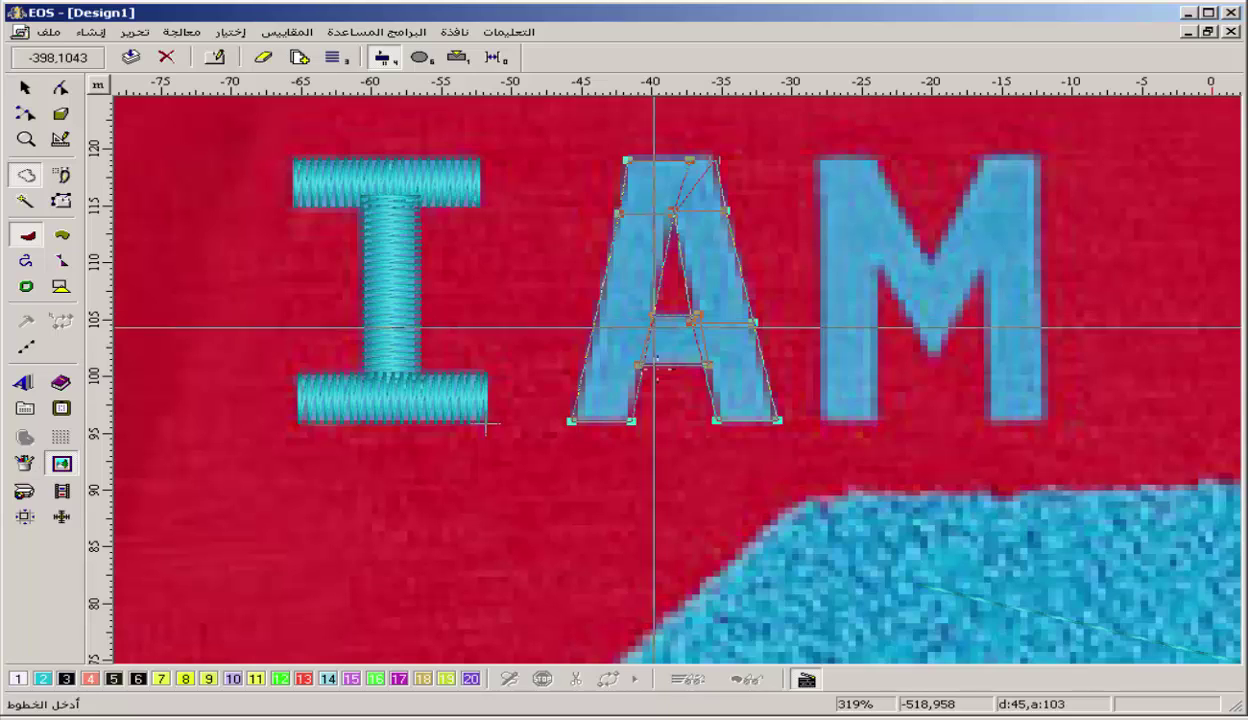
key("Return")
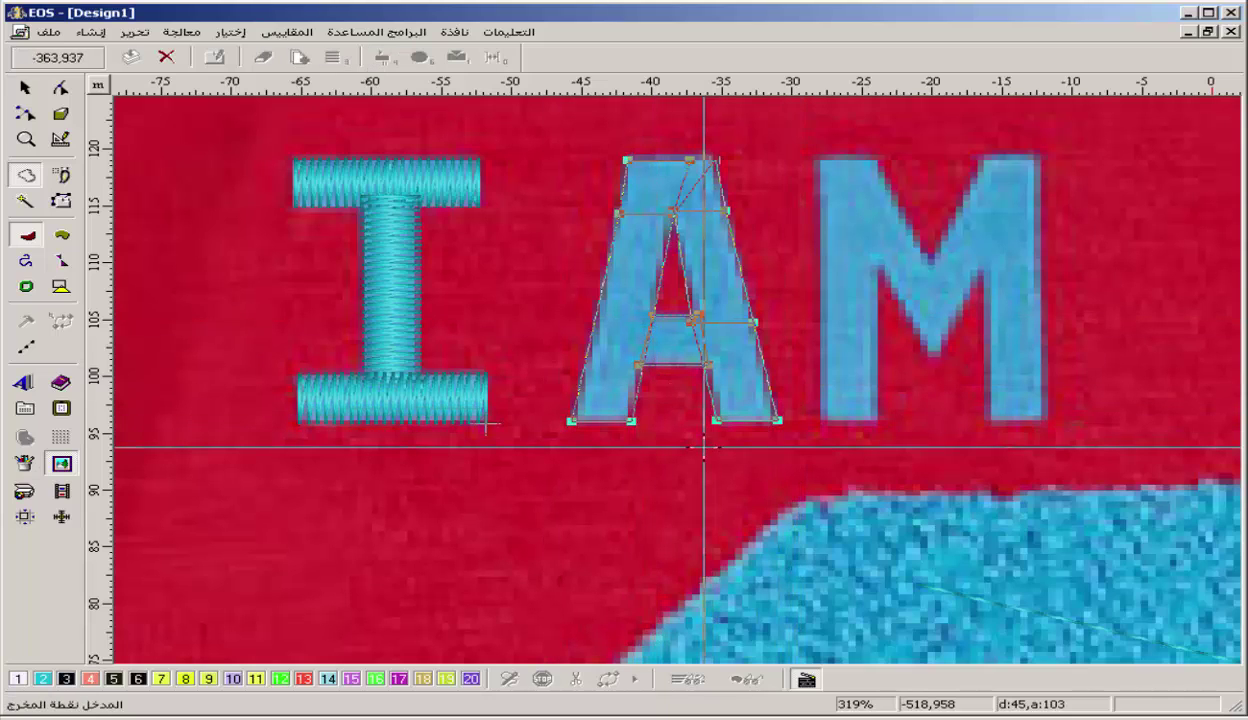
left_click(772, 425)
left_click(788, 421)
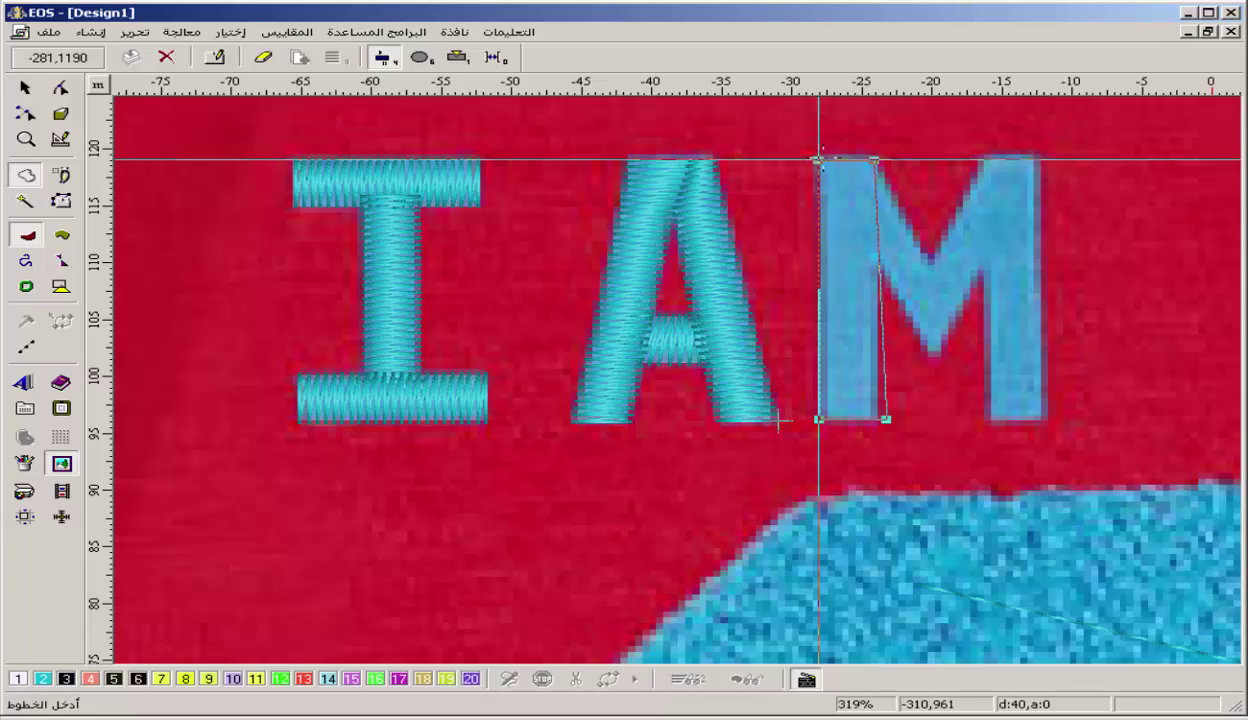
- Outline the left stem and left diagonal of the letter M as satin sections
left_click(818, 160)
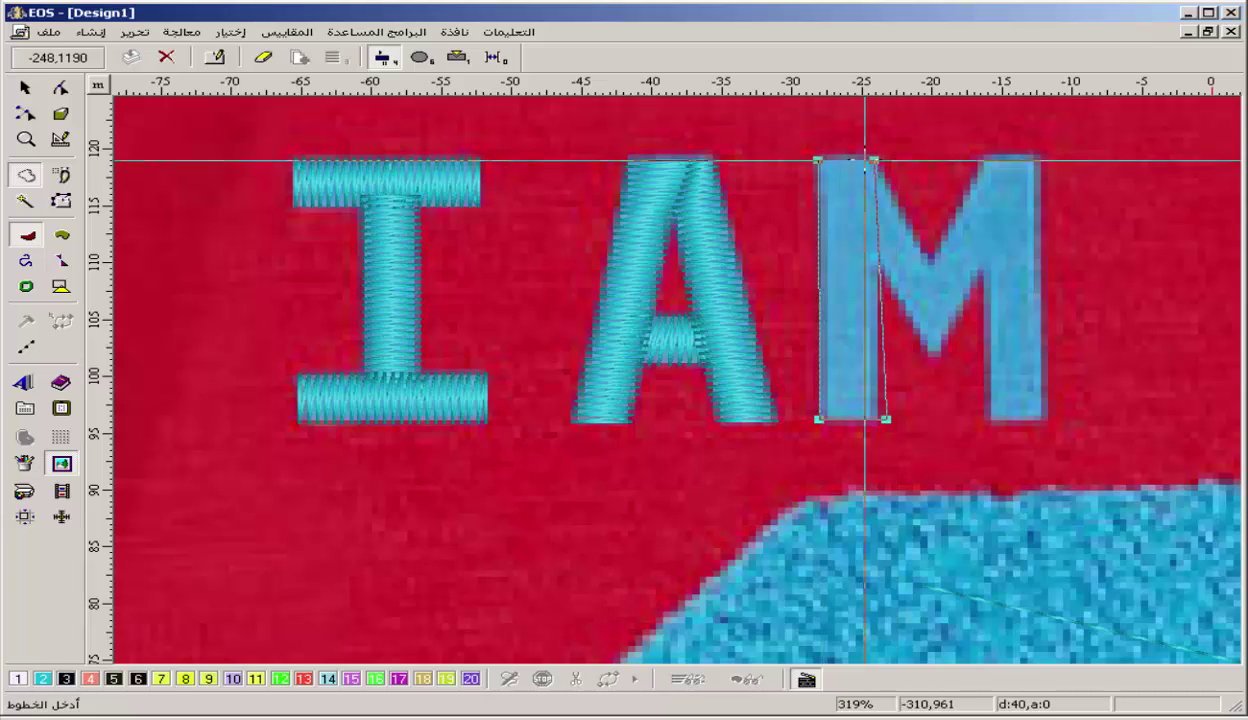
left_click(873, 258)
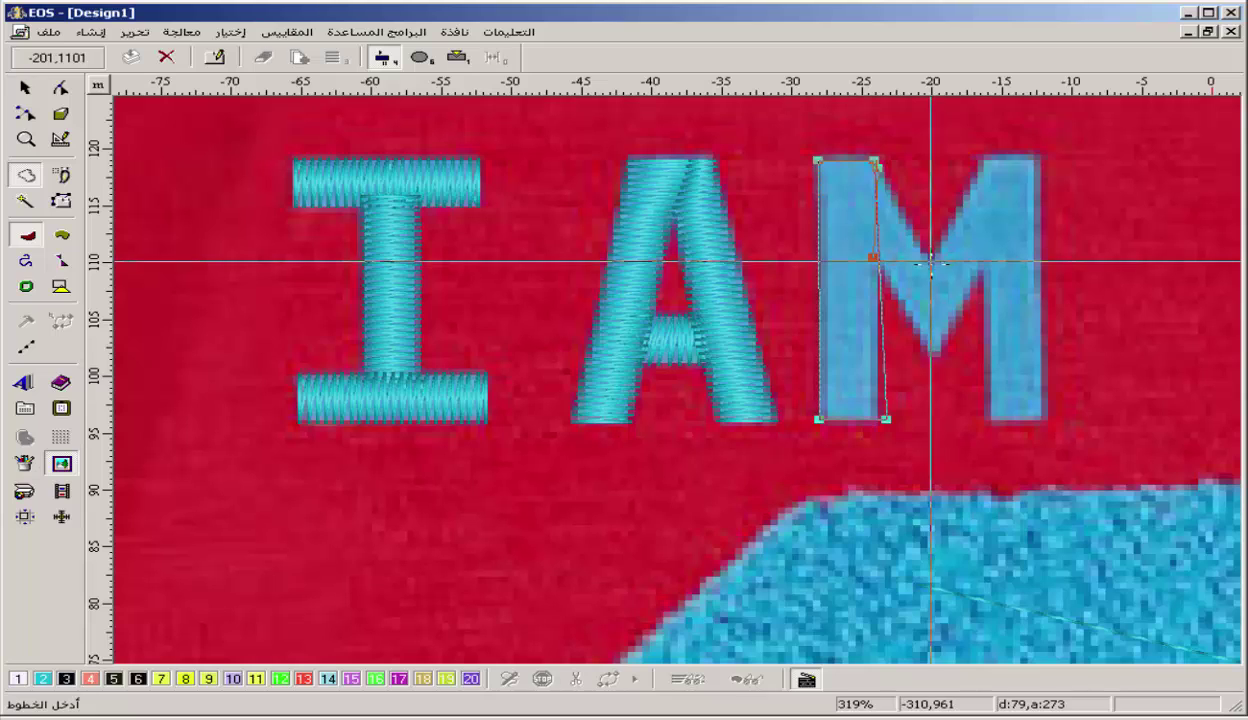
left_click(931, 261)
left_click(935, 357)
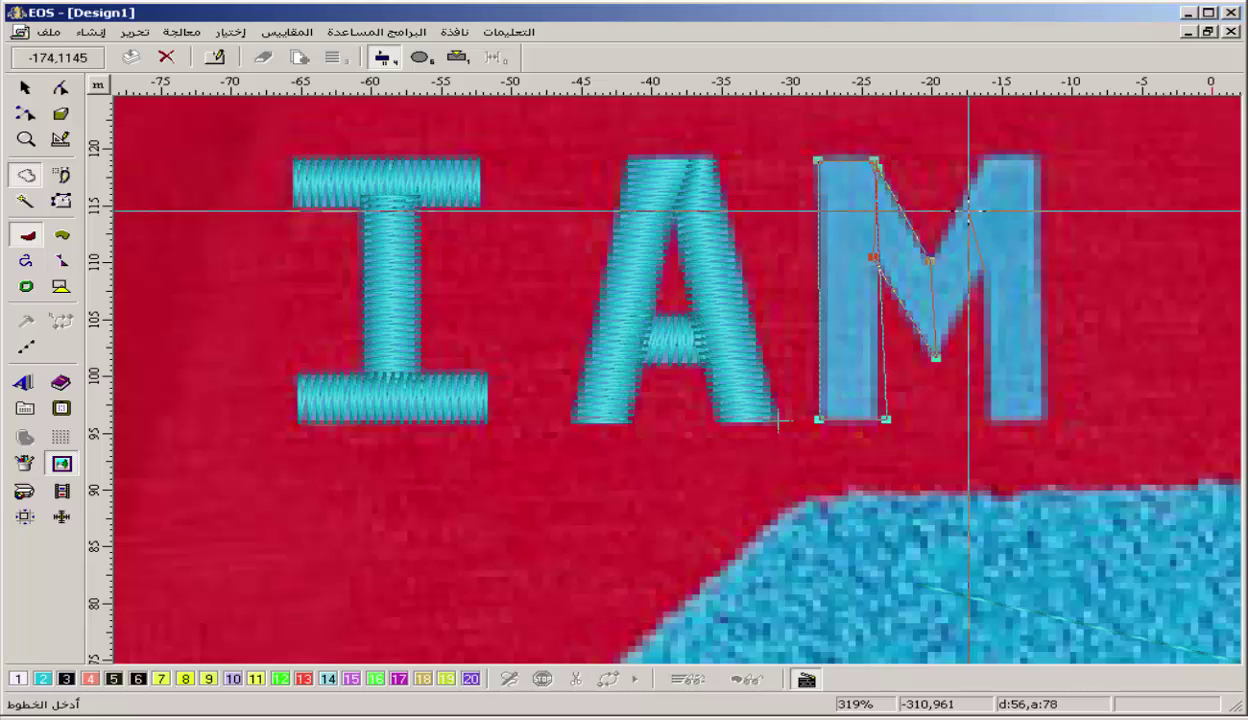
- Add satin sections for the M's right diagonal and right stem, and generate it from the lower-left to the lower-right corner
left_click(968, 210)
left_click(1018, 163)
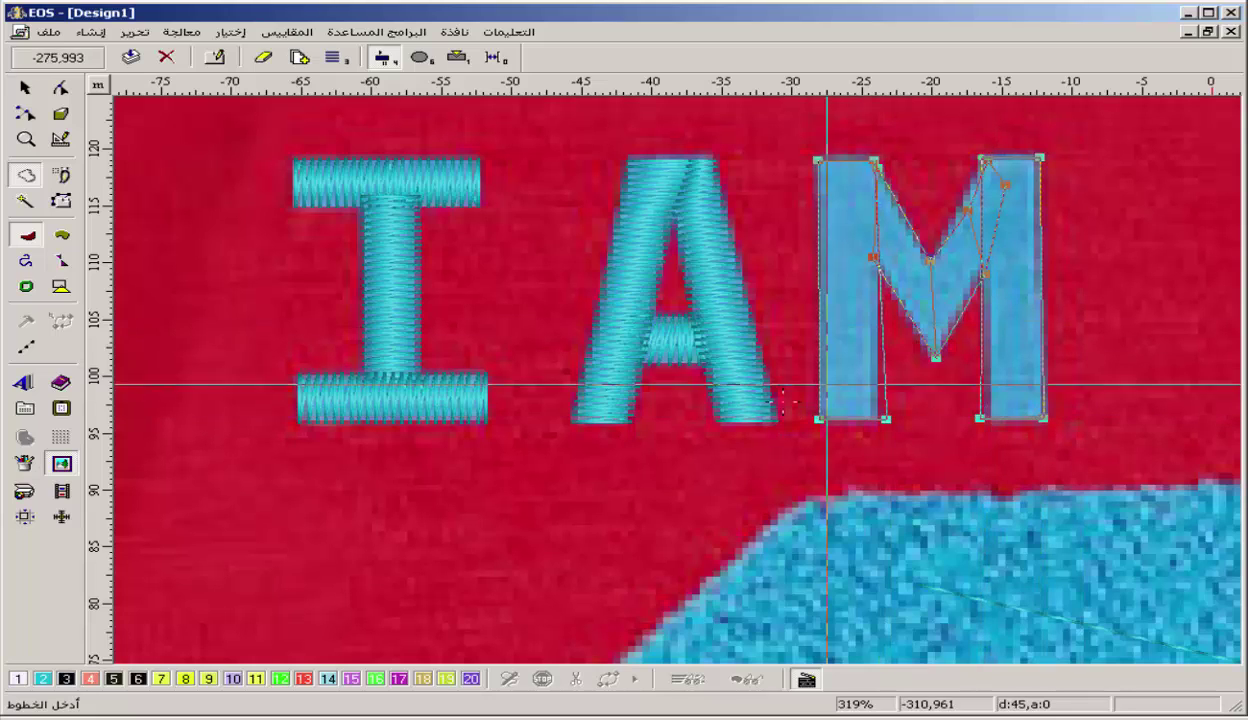
key("Return")
left_click(824, 424)
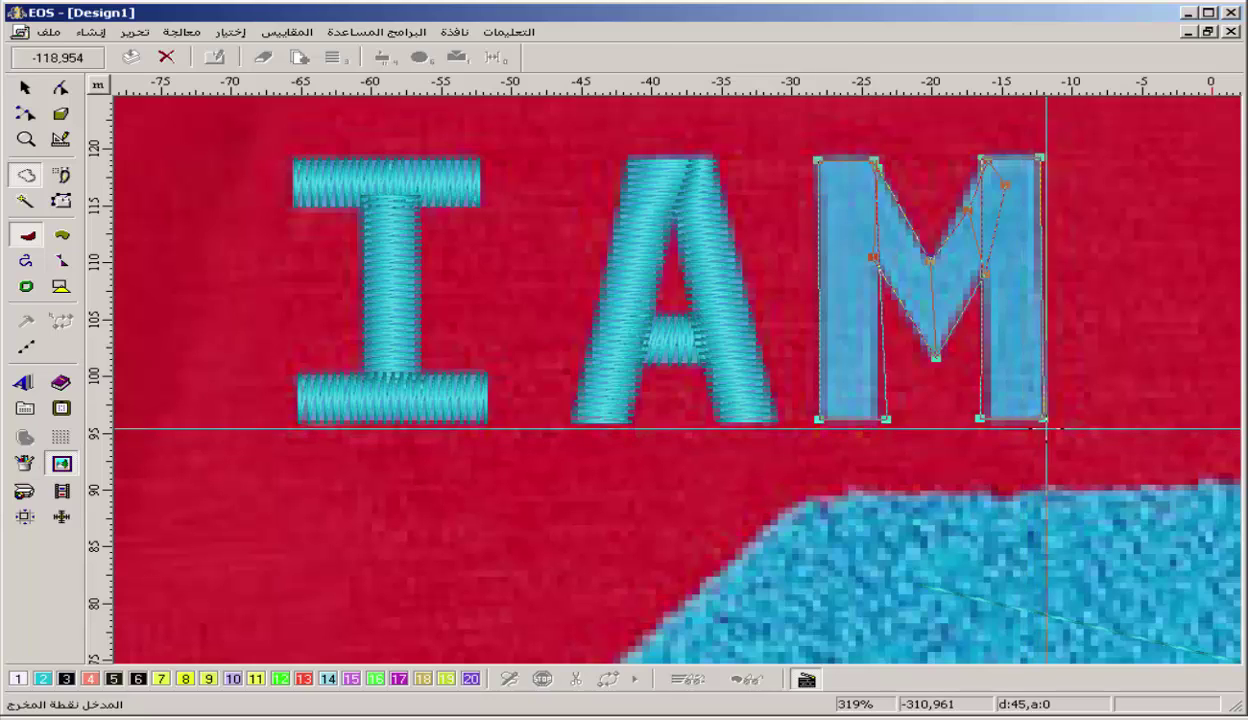
left_click(1021, 423)
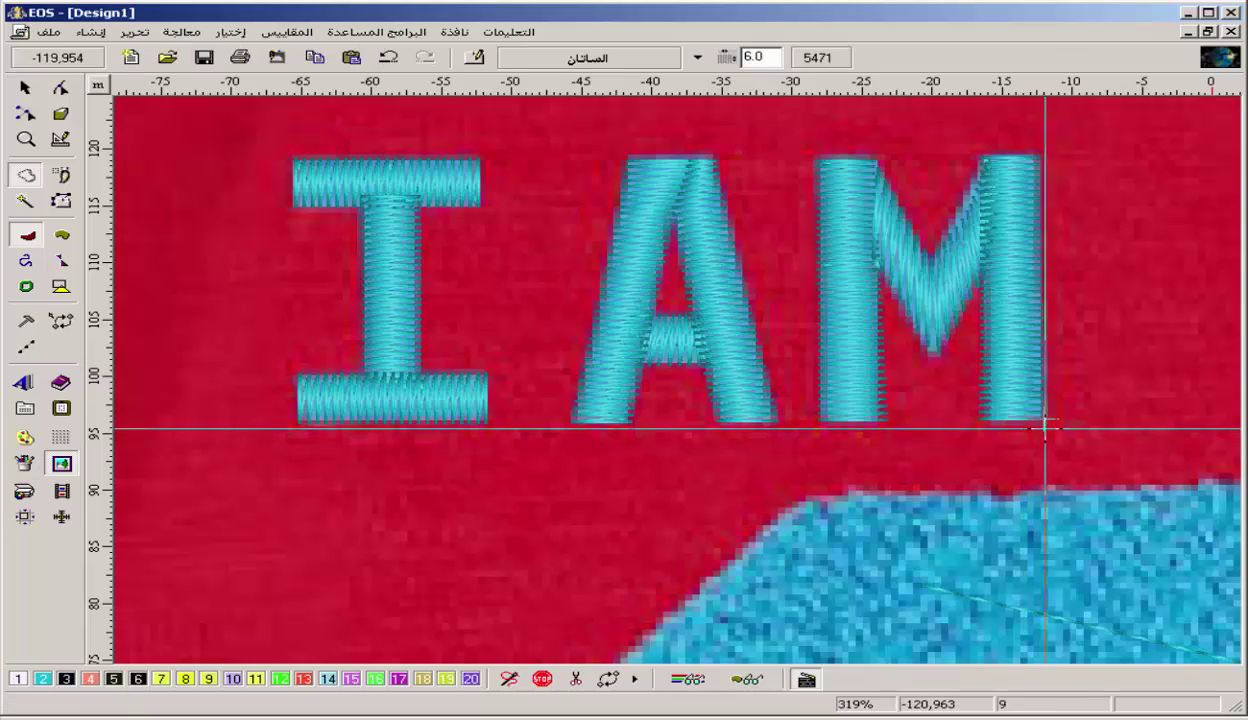
- Start a tatami fill outline of the number 3 at the upper arm's inner corner, tracing its left end, cut corner and top edge
key("z")
right_click(902, 358)
key("z")
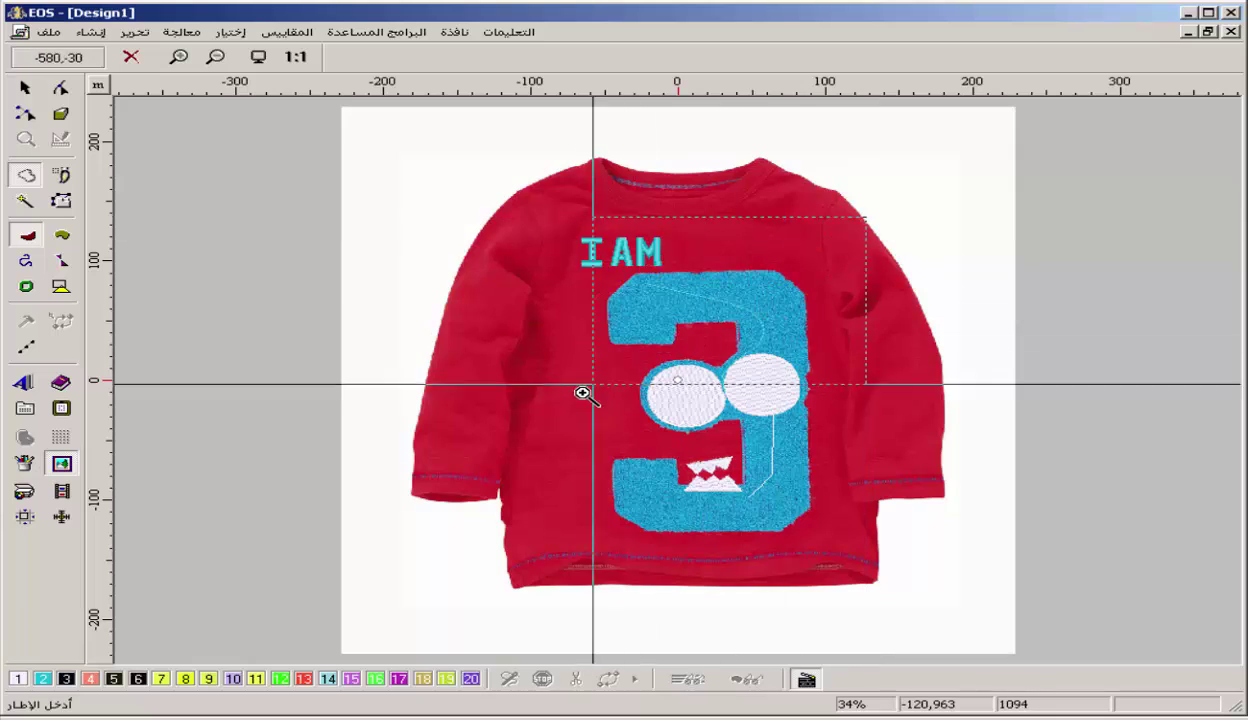
left_click(549, 410)
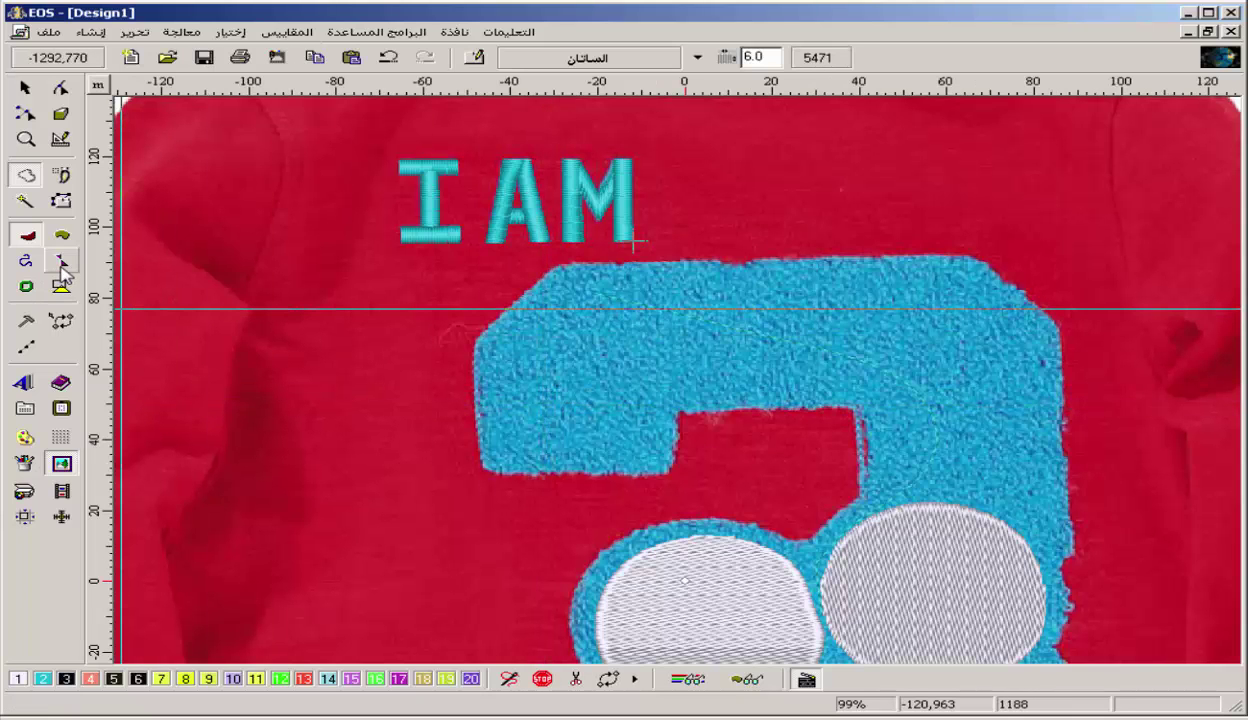
key("z")
right_click(340, 326)
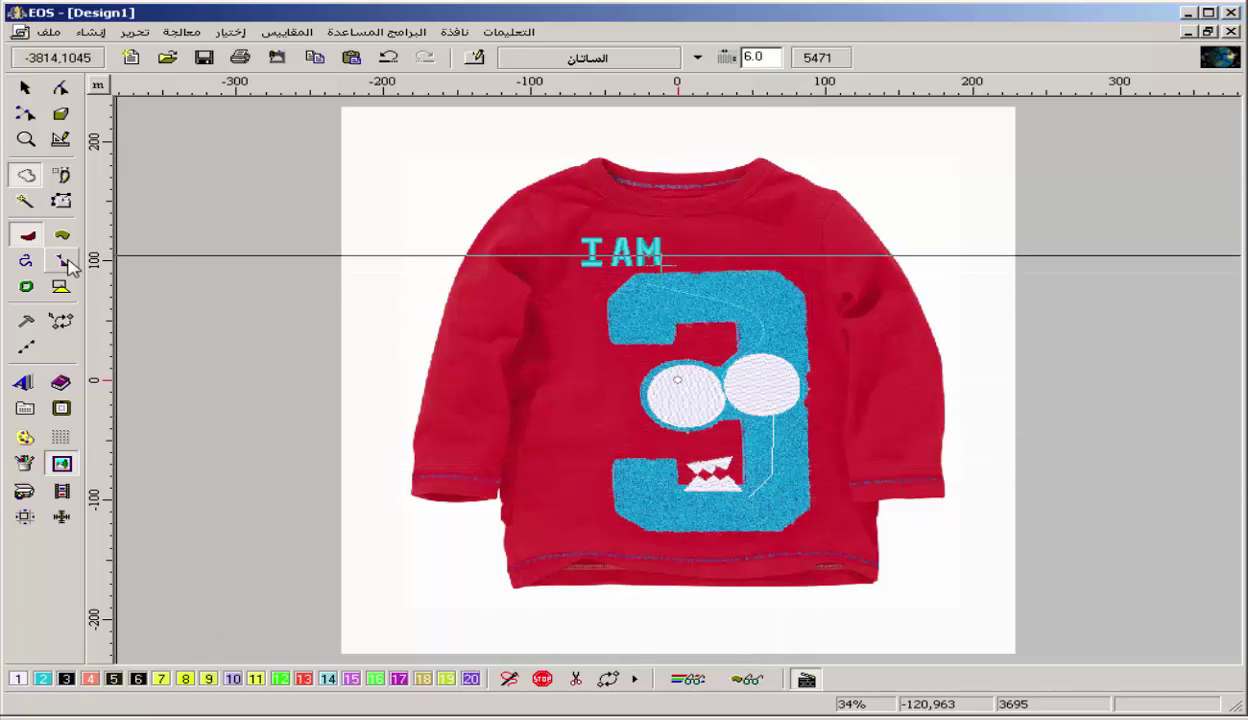
key("z")
left_click_drag(858, 256, 620, 345)
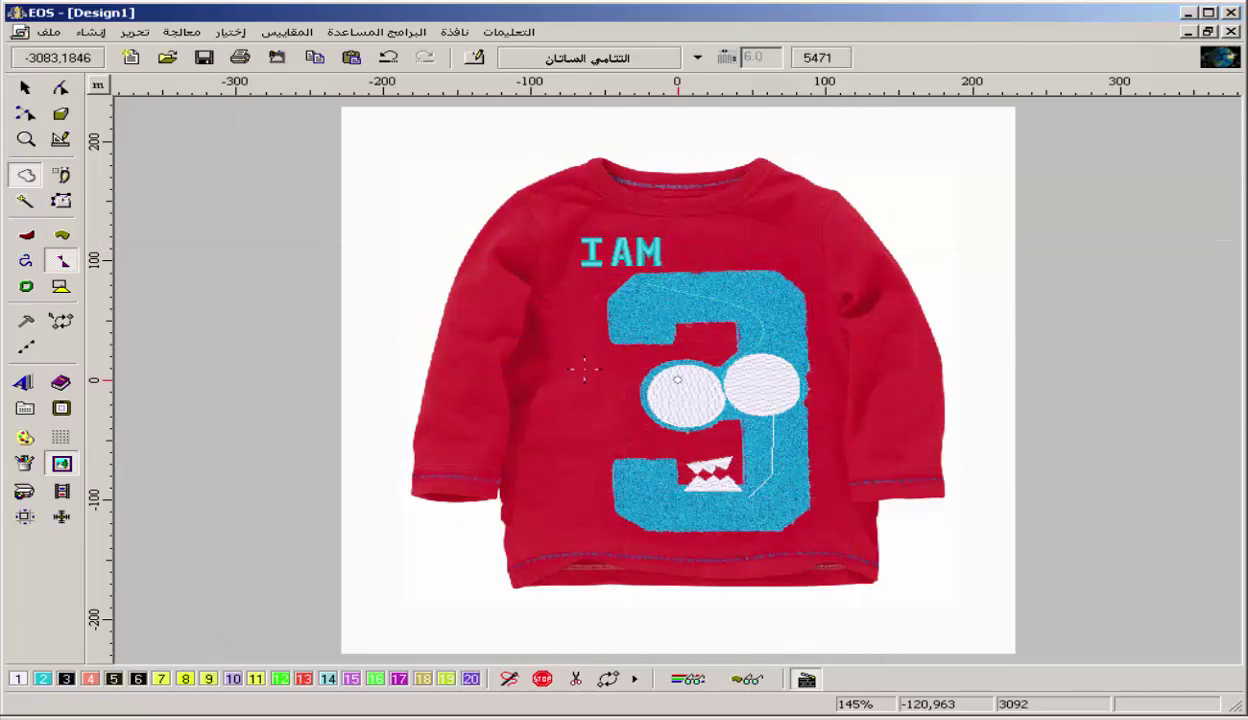
left_click(455, 468)
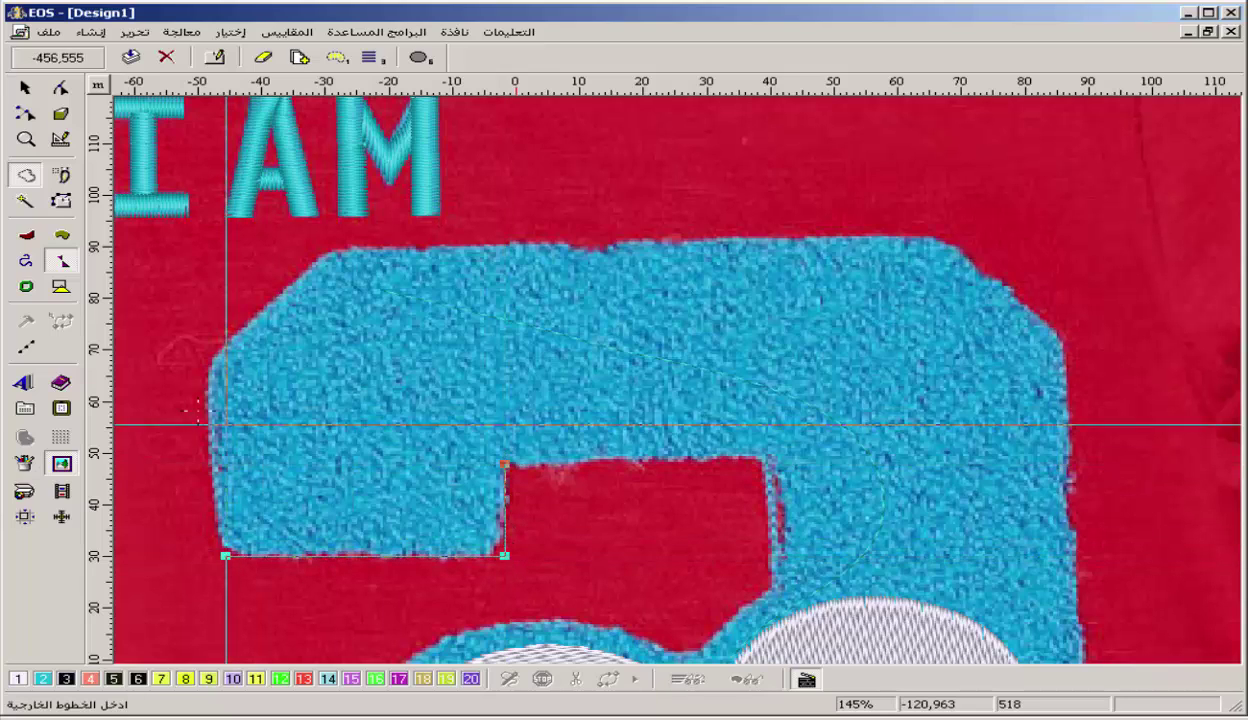
left_click(211, 362)
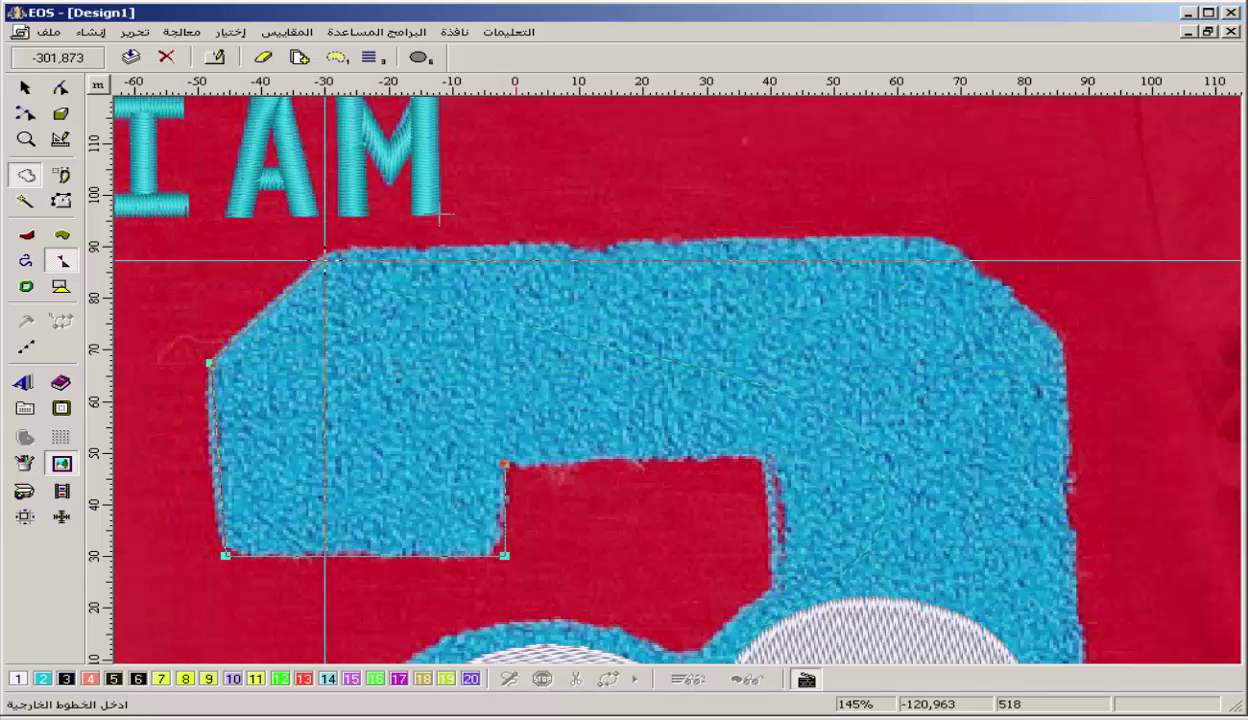
left_click(325, 258)
left_click(934, 237)
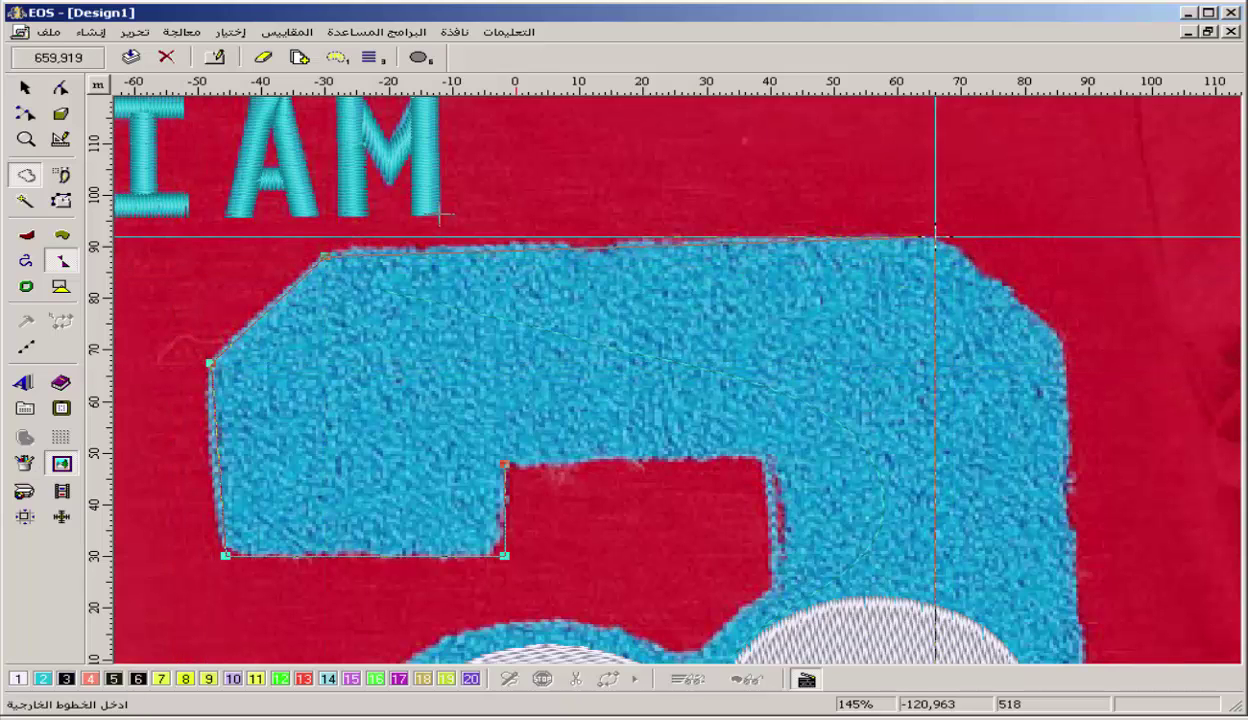
- Continue the number 3's fill outline down its right edge, following the notch beside the right eye
scroll(1128, 357, "down", 10)
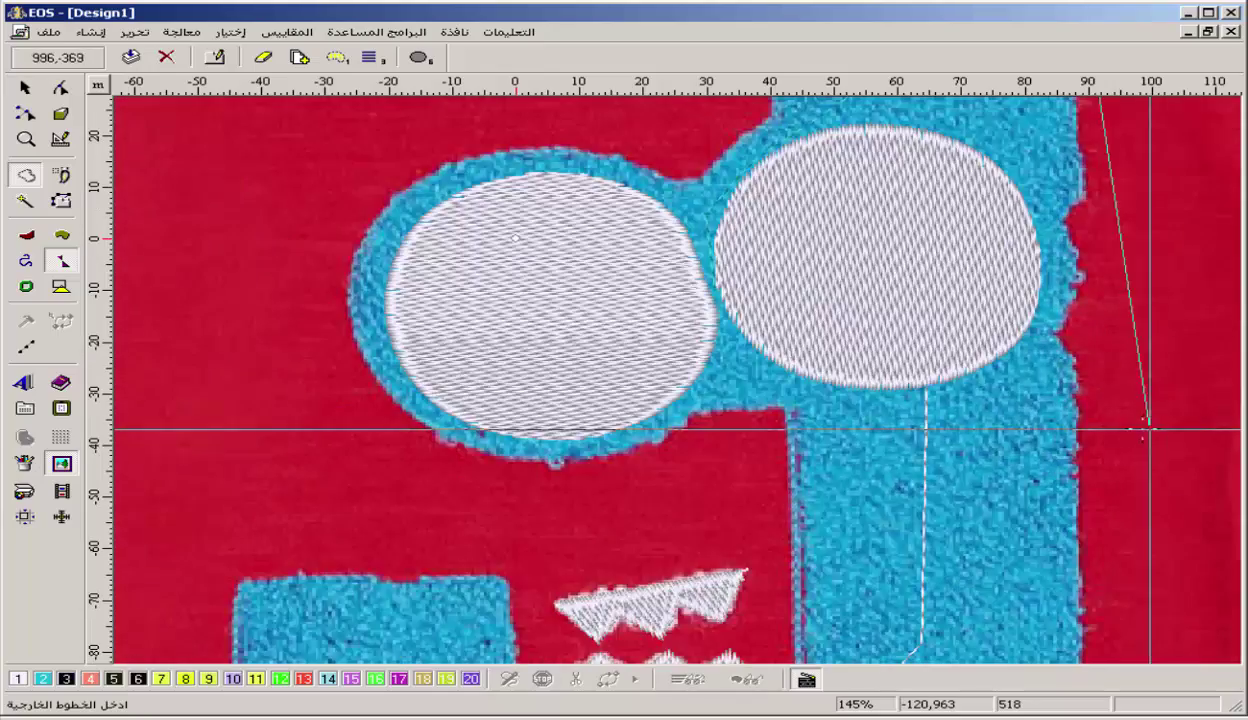
scroll(1084, 428, "up", 9)
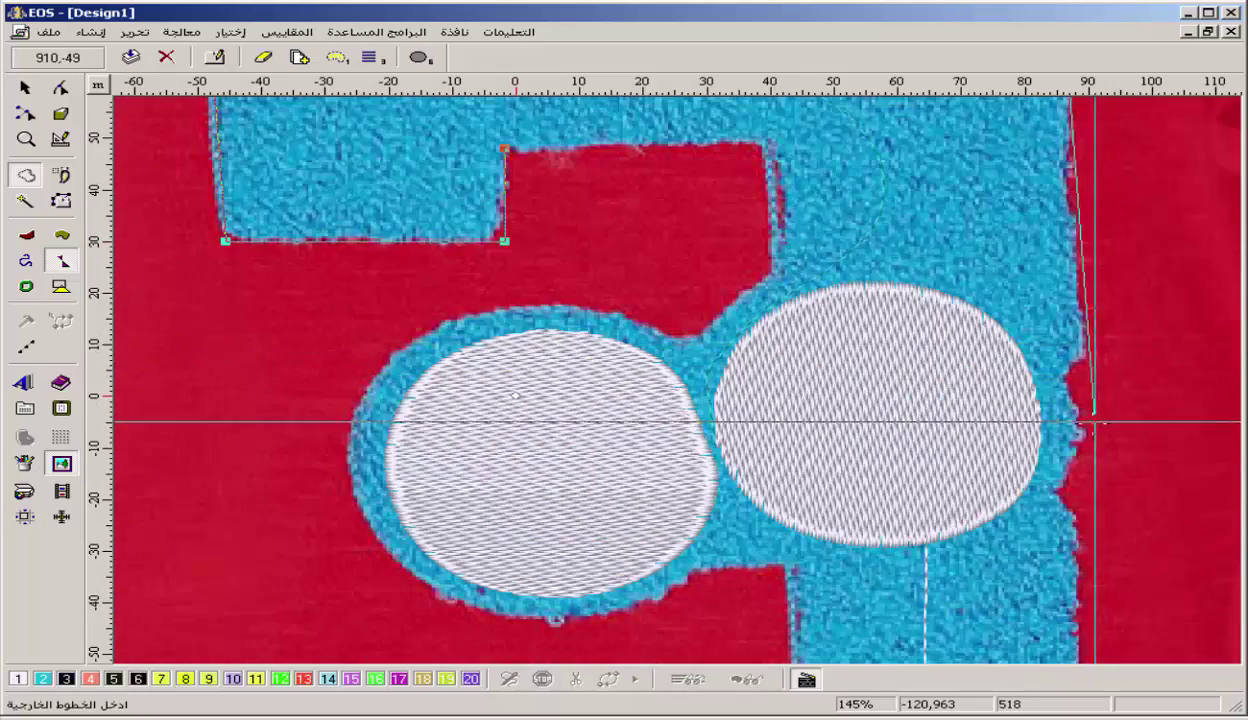
left_click(1084, 428)
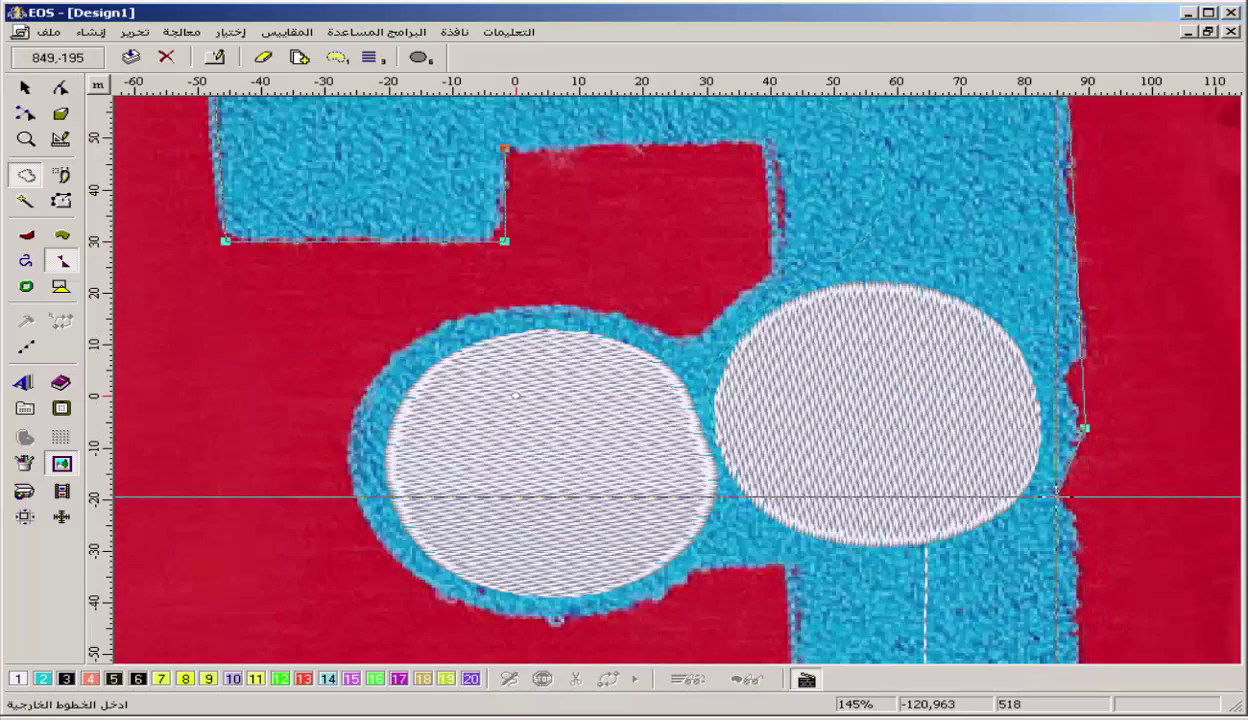
scroll(1081, 516, "down", 9)
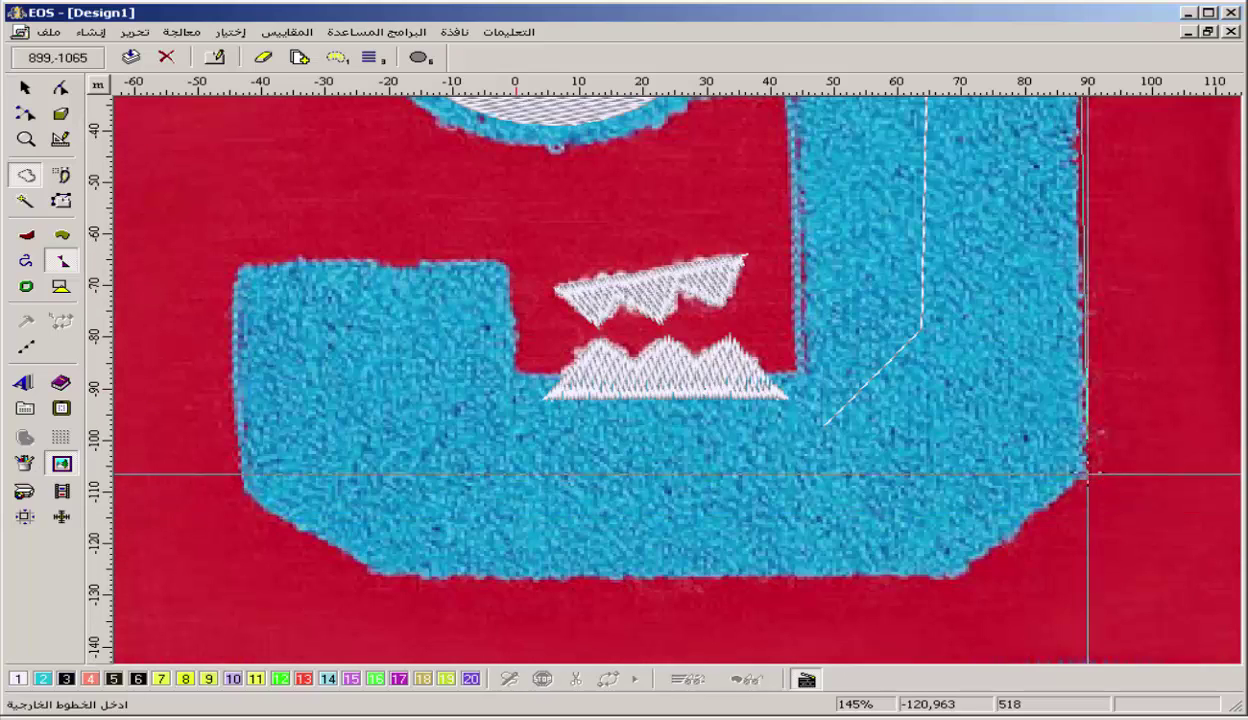
- Trace the fill outline around the number 3's lower arm, covering the bottom edge, cut corners, left end and inner edge below the teeth
left_click(955, 574)
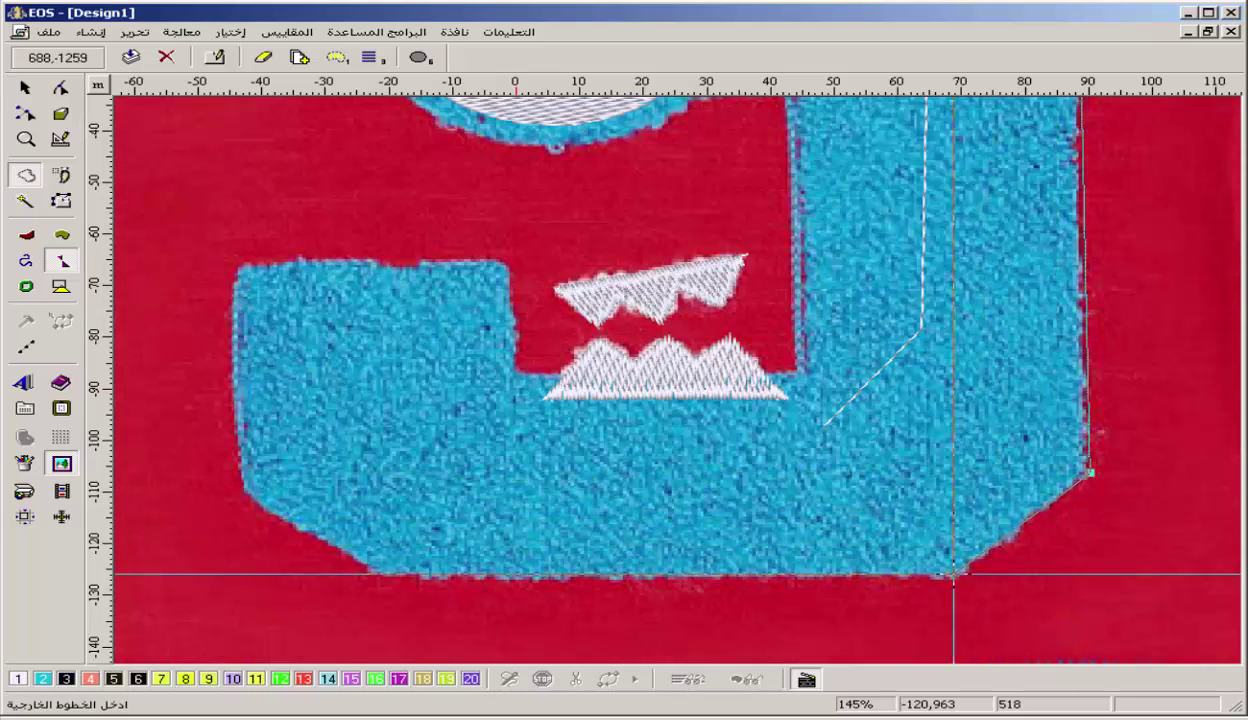
left_click(378, 576)
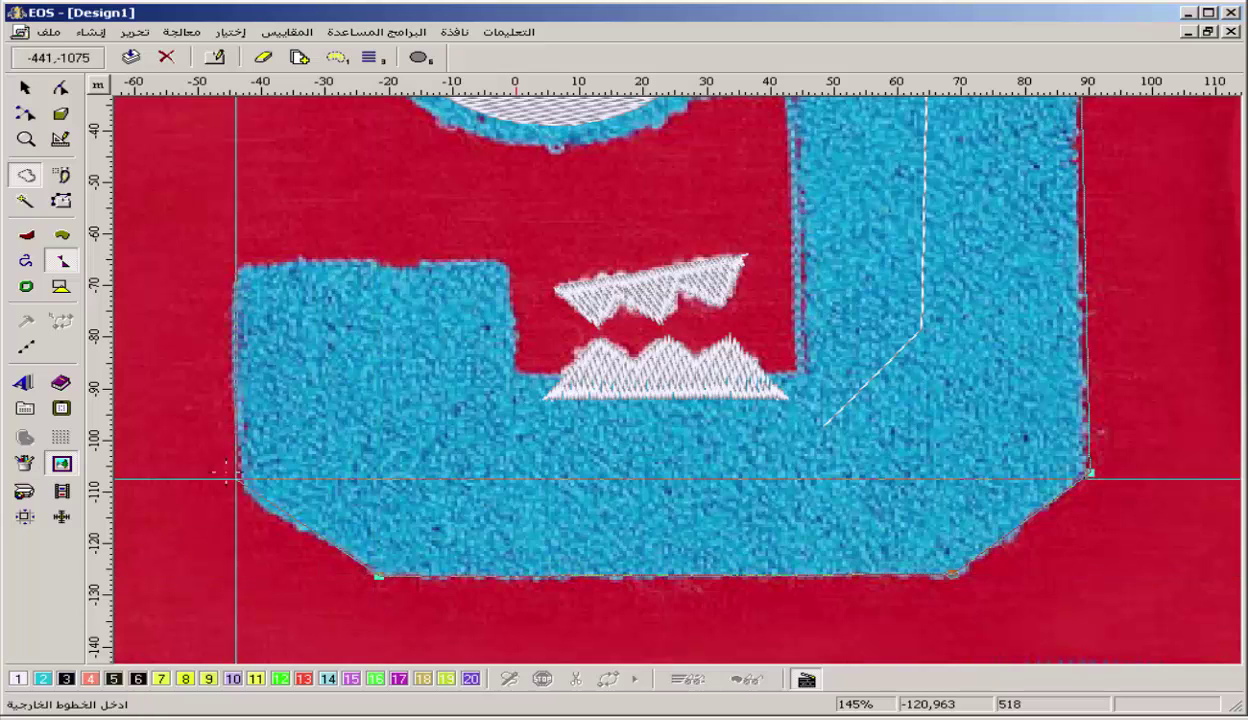
left_click(245, 493)
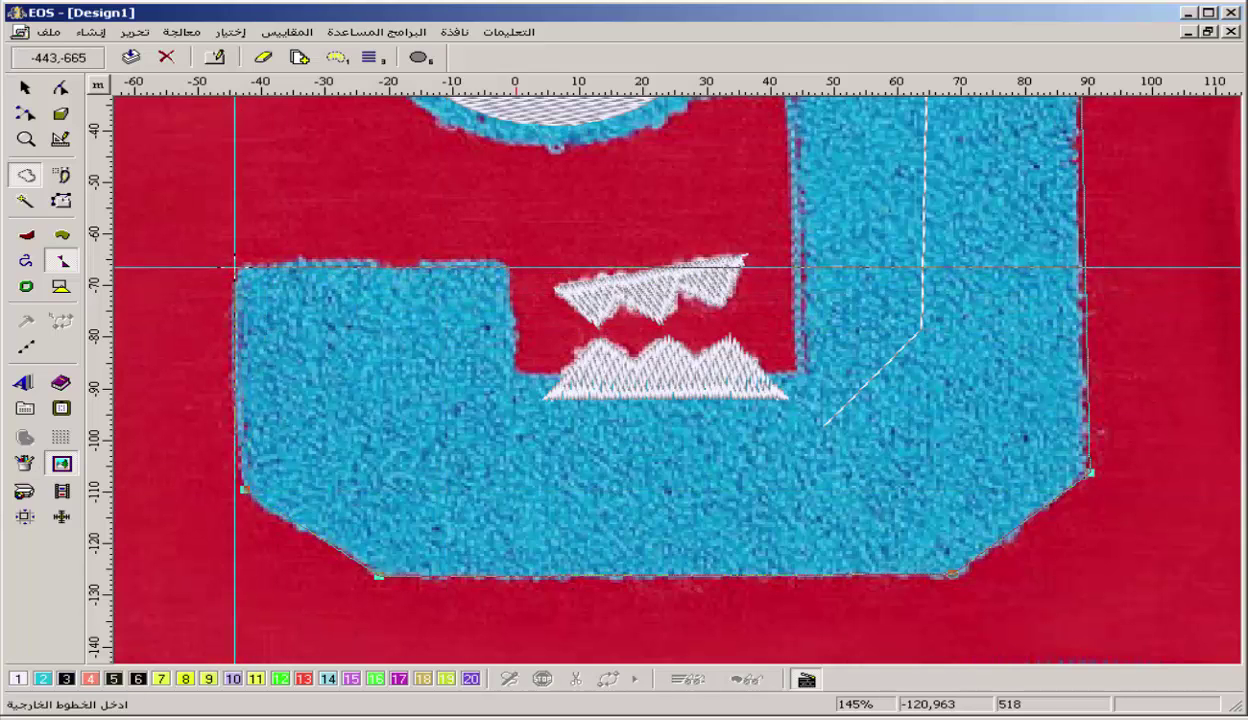
left_click(235, 267)
left_click(500, 262)
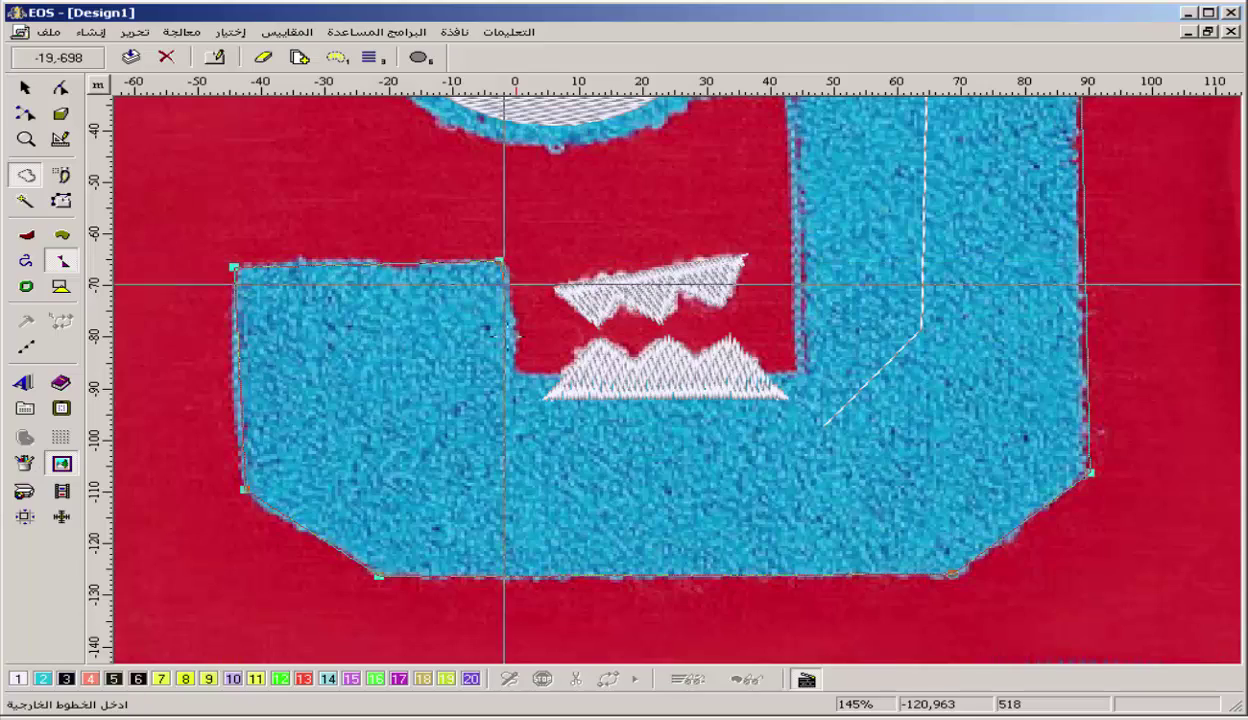
left_click(511, 373)
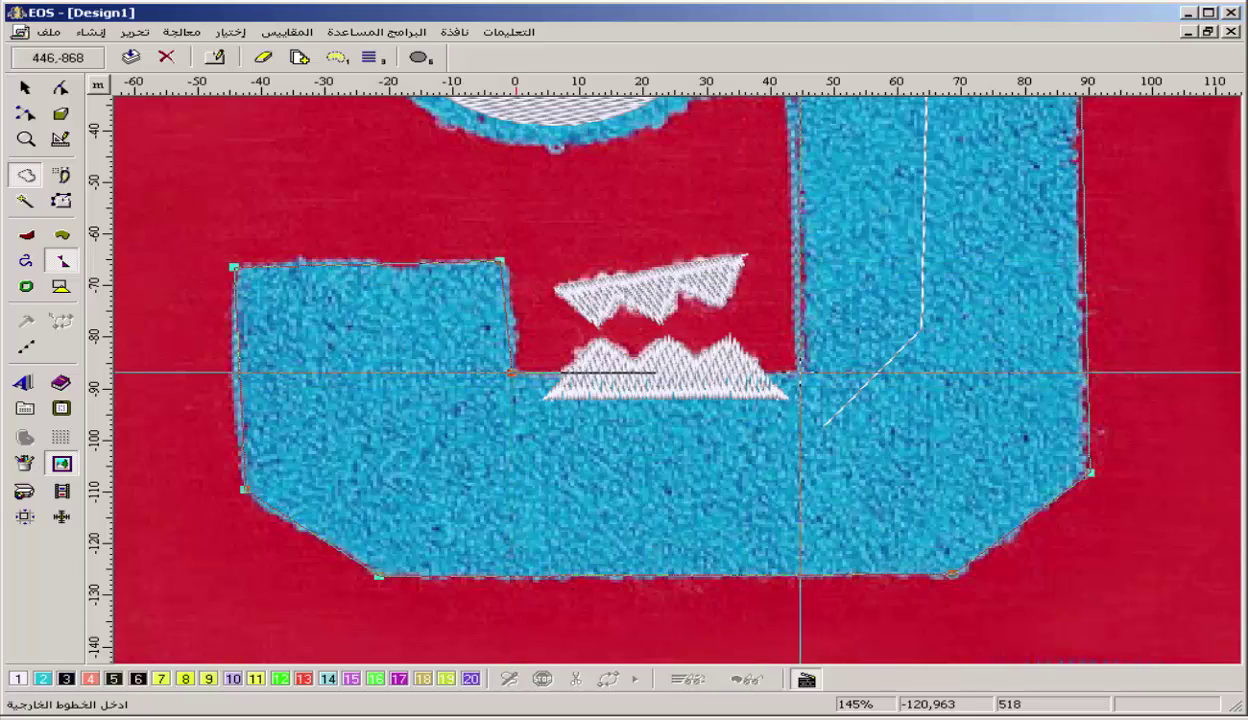
- Trace the fill outline up the inner stem, around the blue border of the left eye, and close it at the upper arm's inner corner
scroll(906, 393, "up", 5)
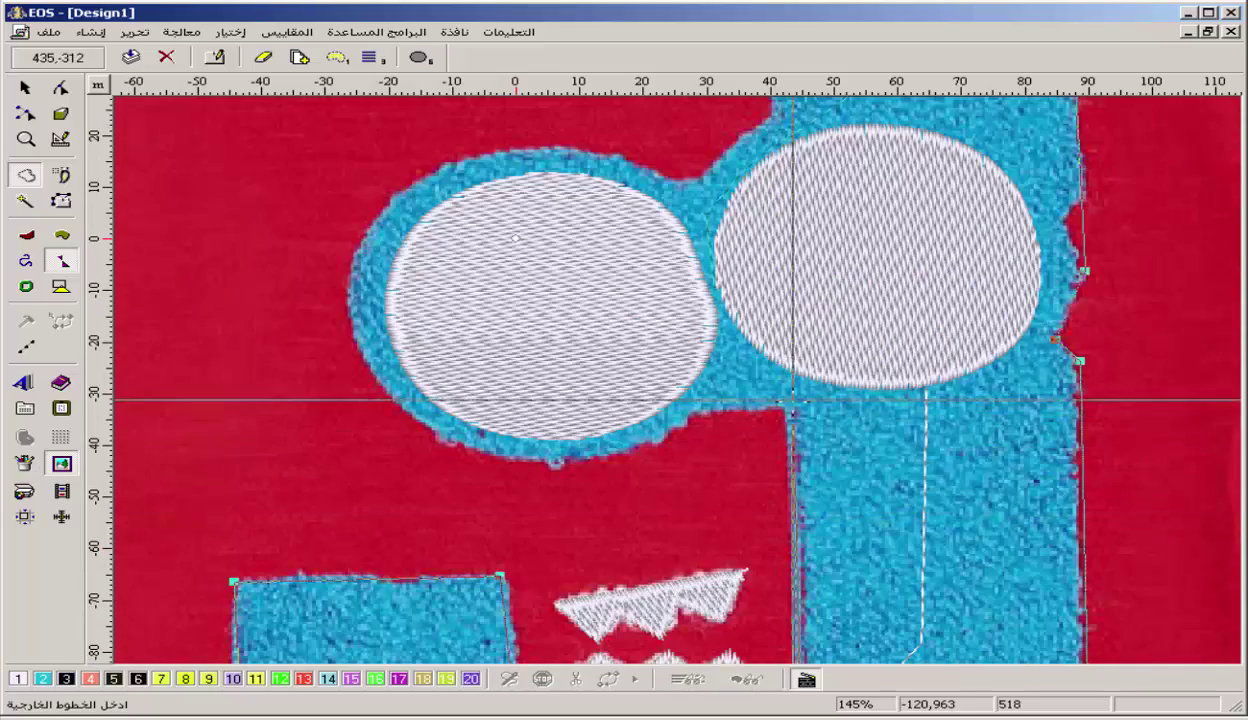
left_click(788, 410)
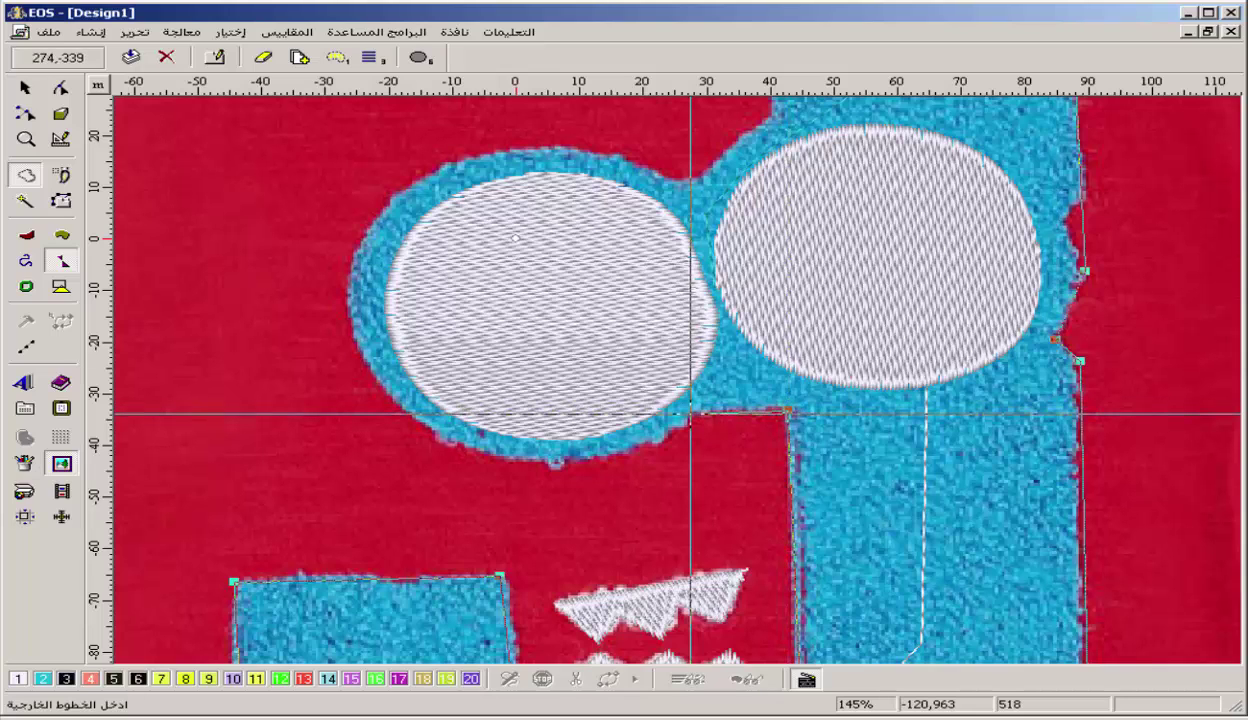
left_click(692, 412)
left_click(608, 453)
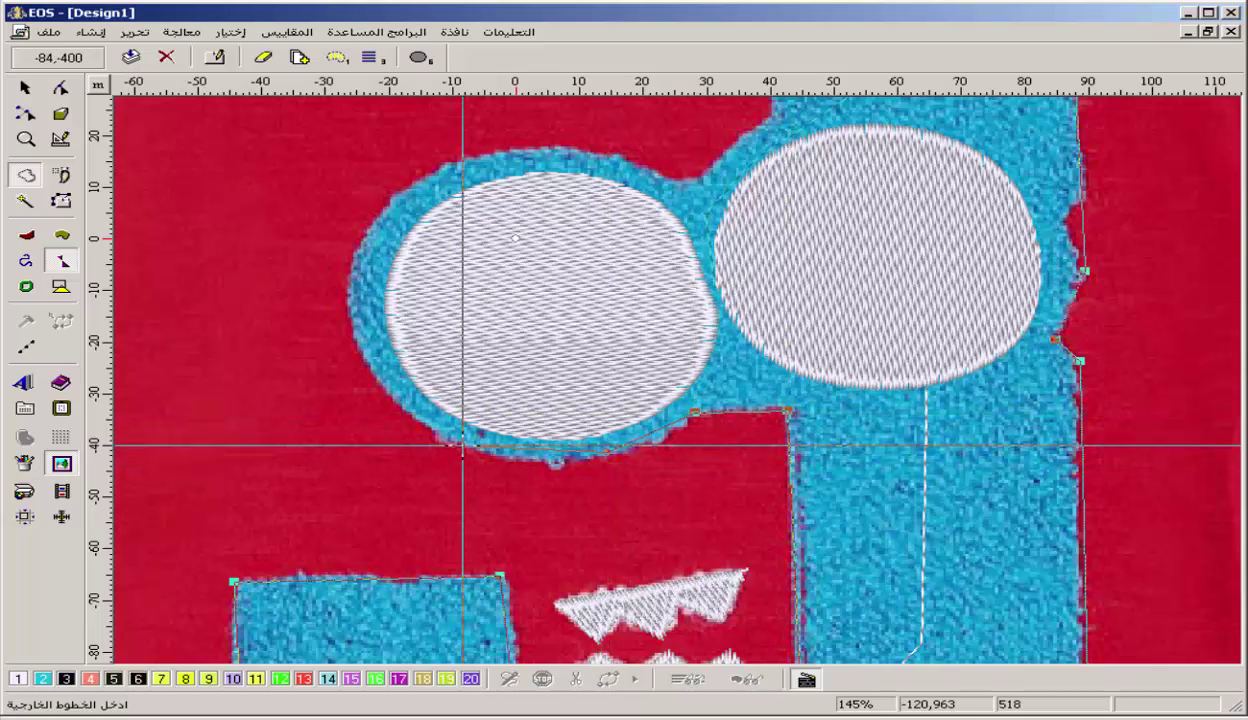
left_click(459, 441)
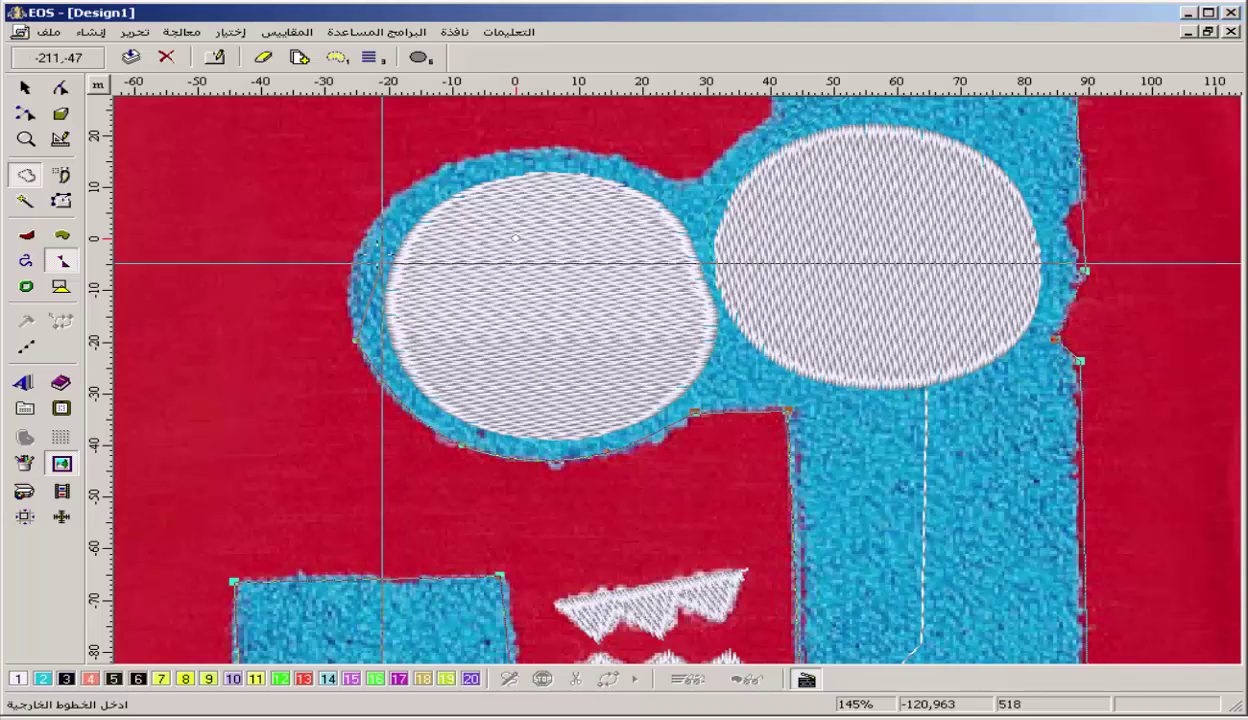
left_click(368, 222)
left_click(510, 147)
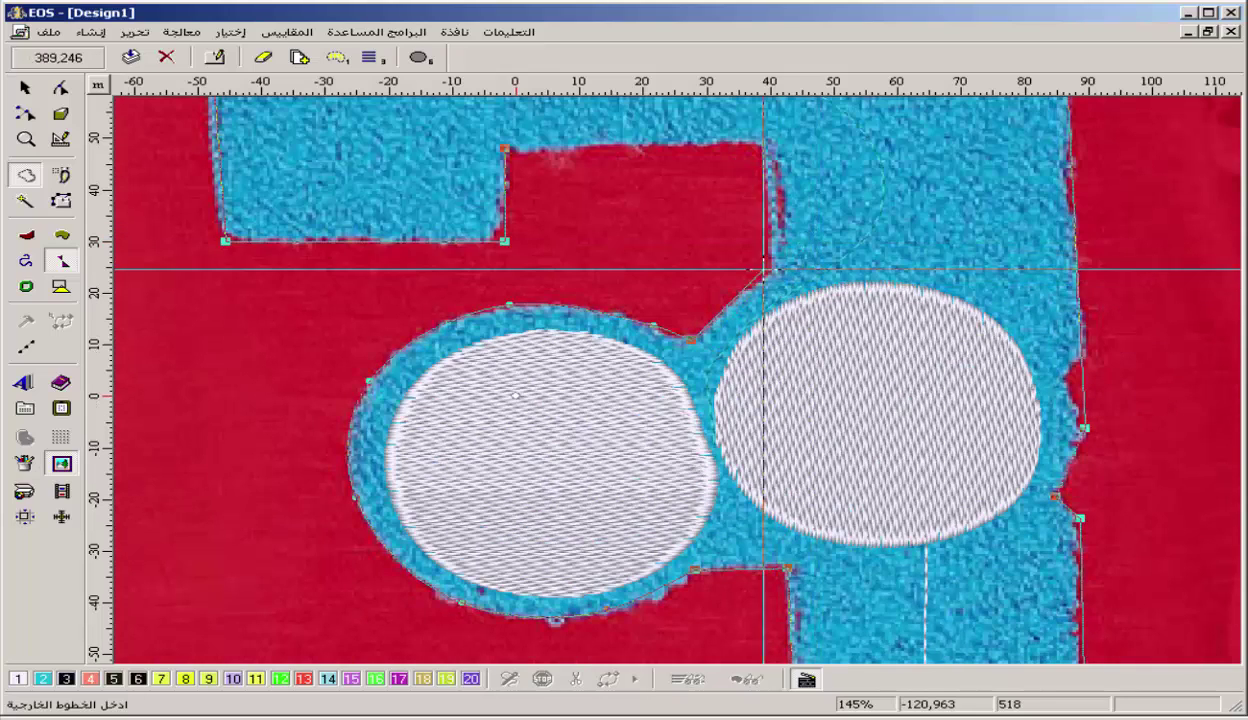
scroll(775, 272, "up", 3)
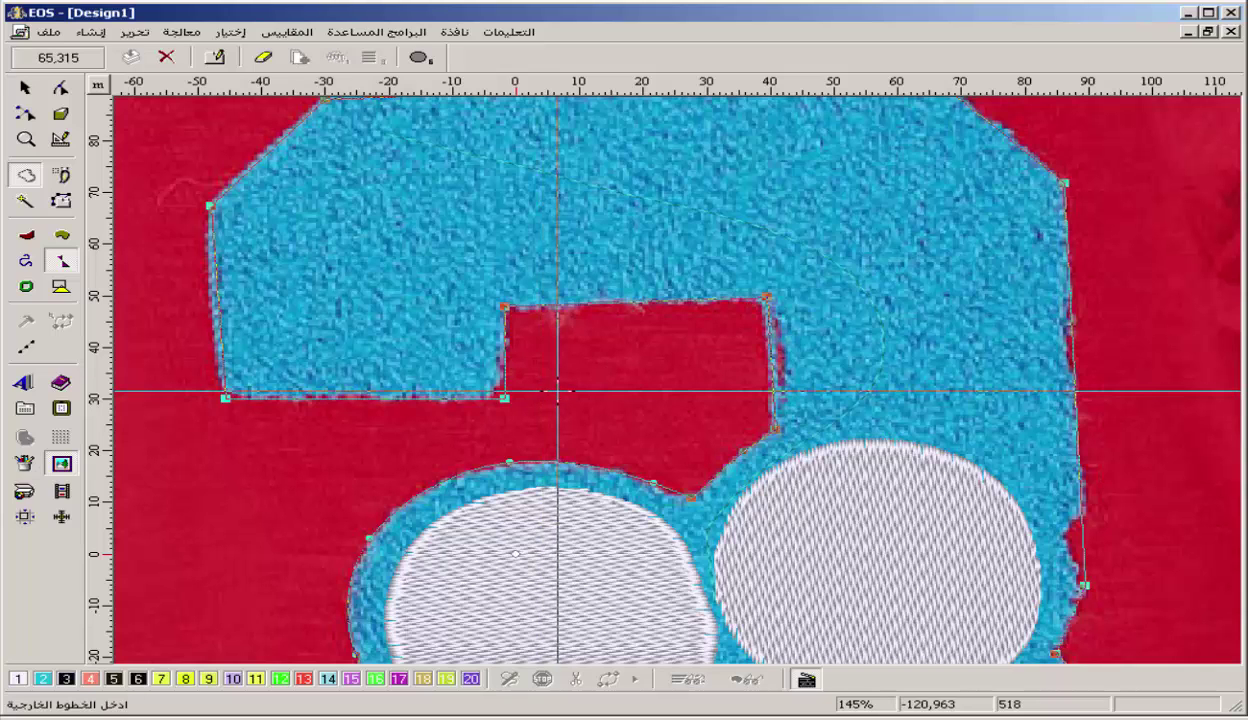
- Trace the boundary of the right eye's white as an inner cutout of the number 3's fill
key("d")
key("d")
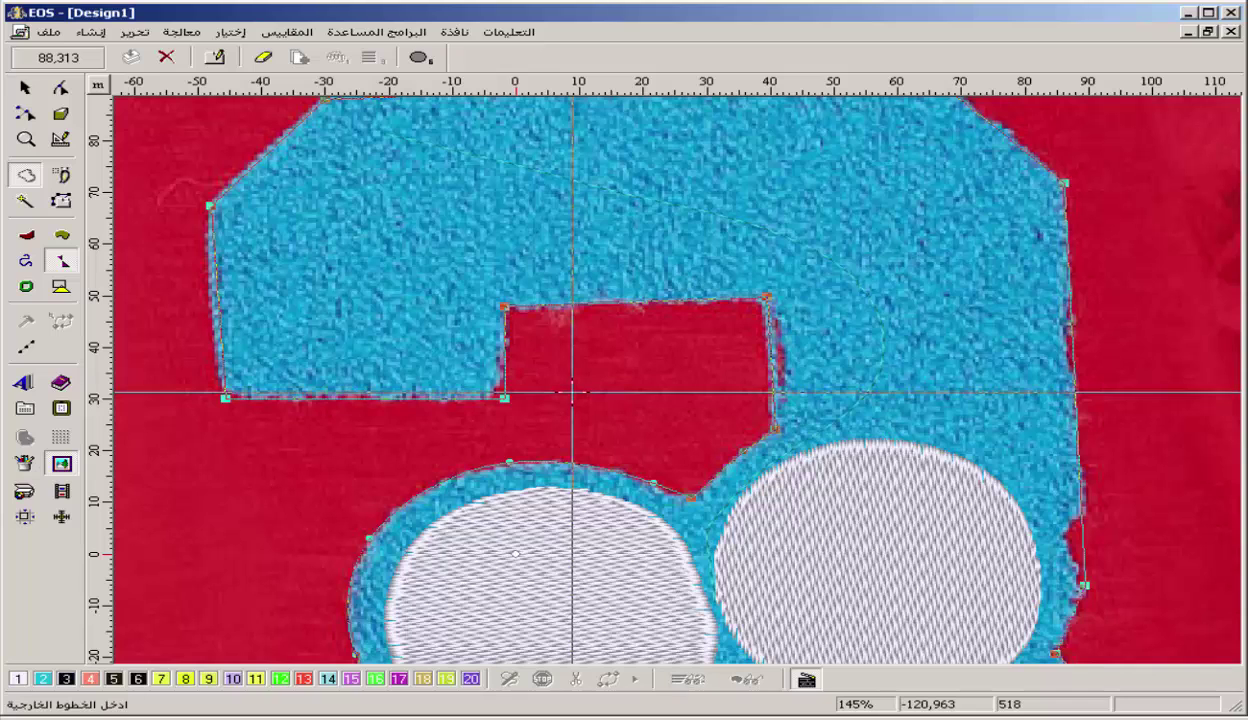
scroll(880, 400, "down", 3)
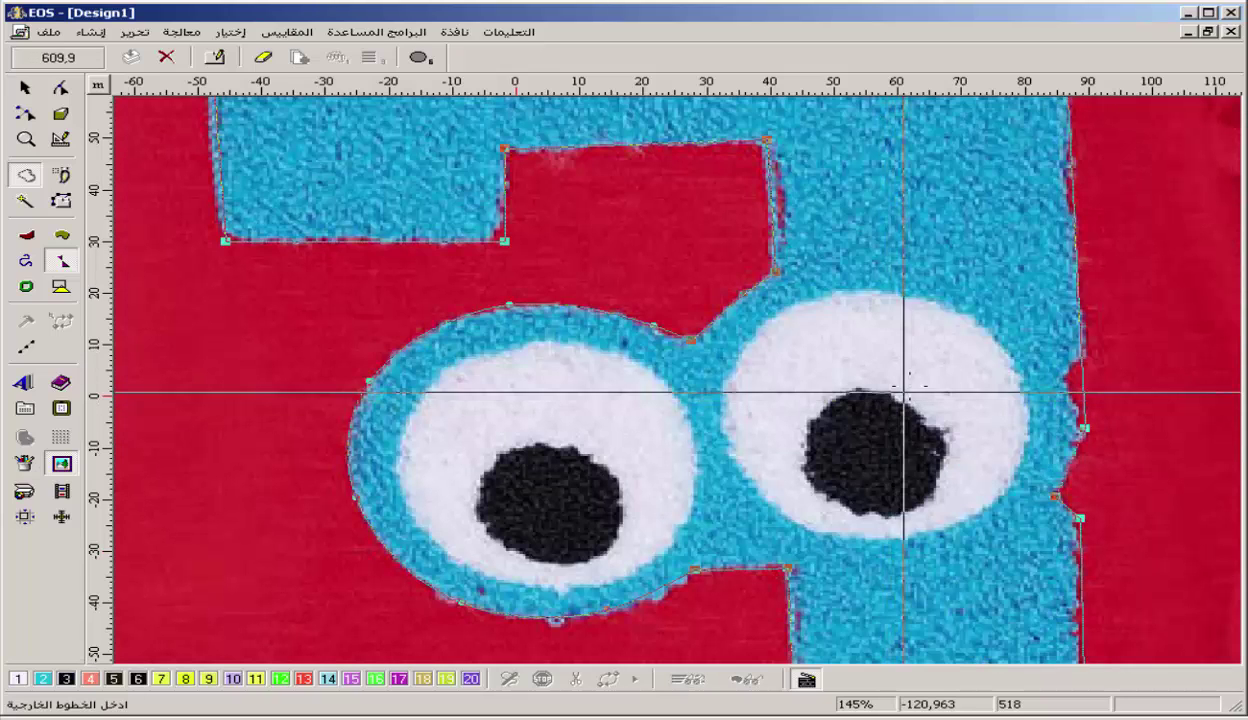
left_click(887, 294)
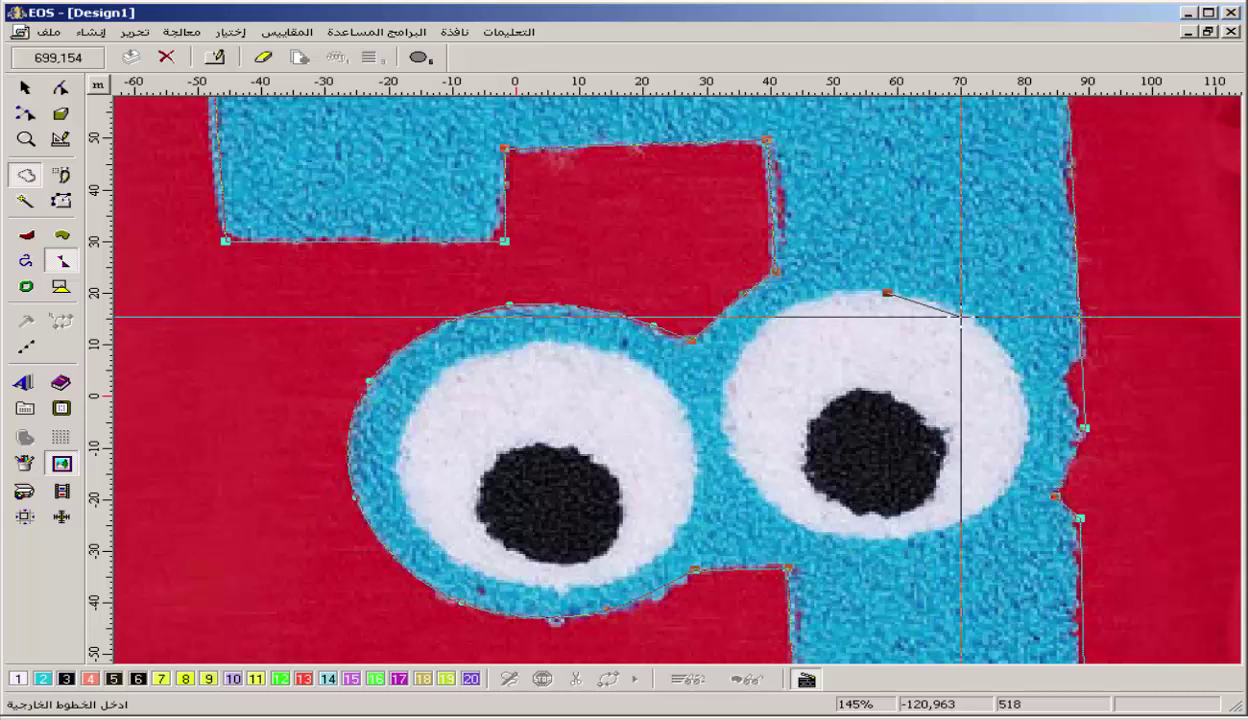
left_click(960, 318)
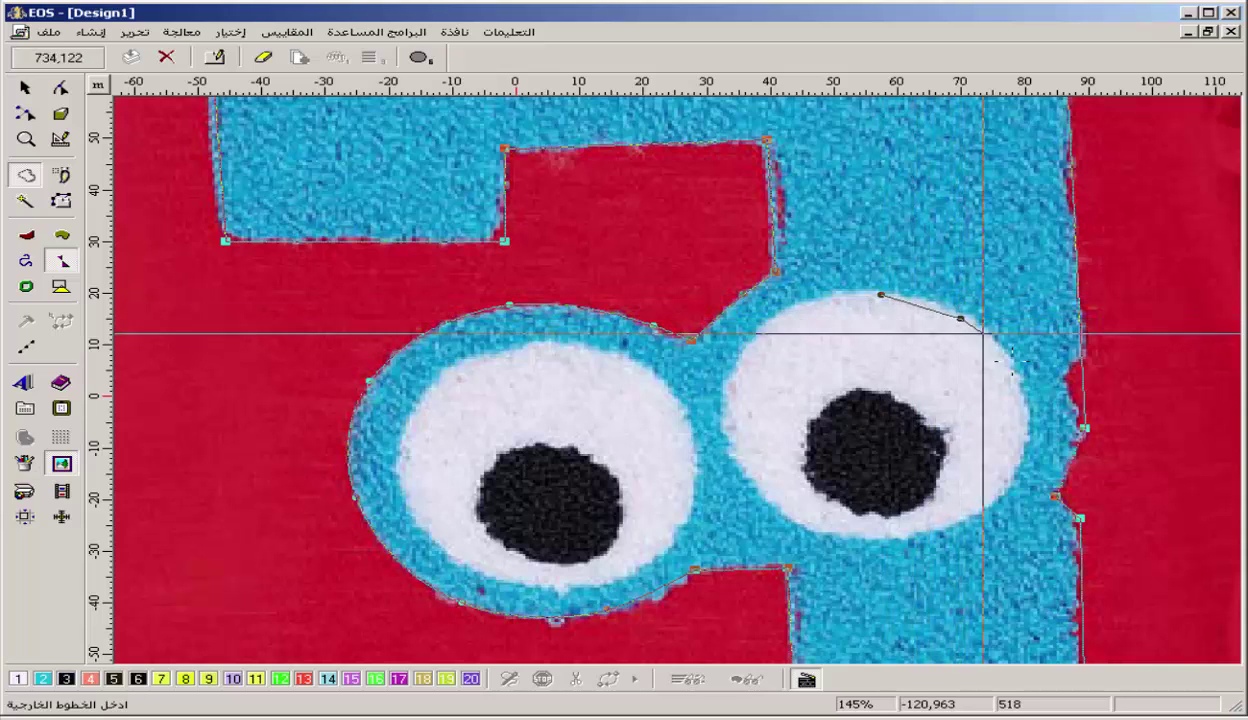
left_click(1024, 403)
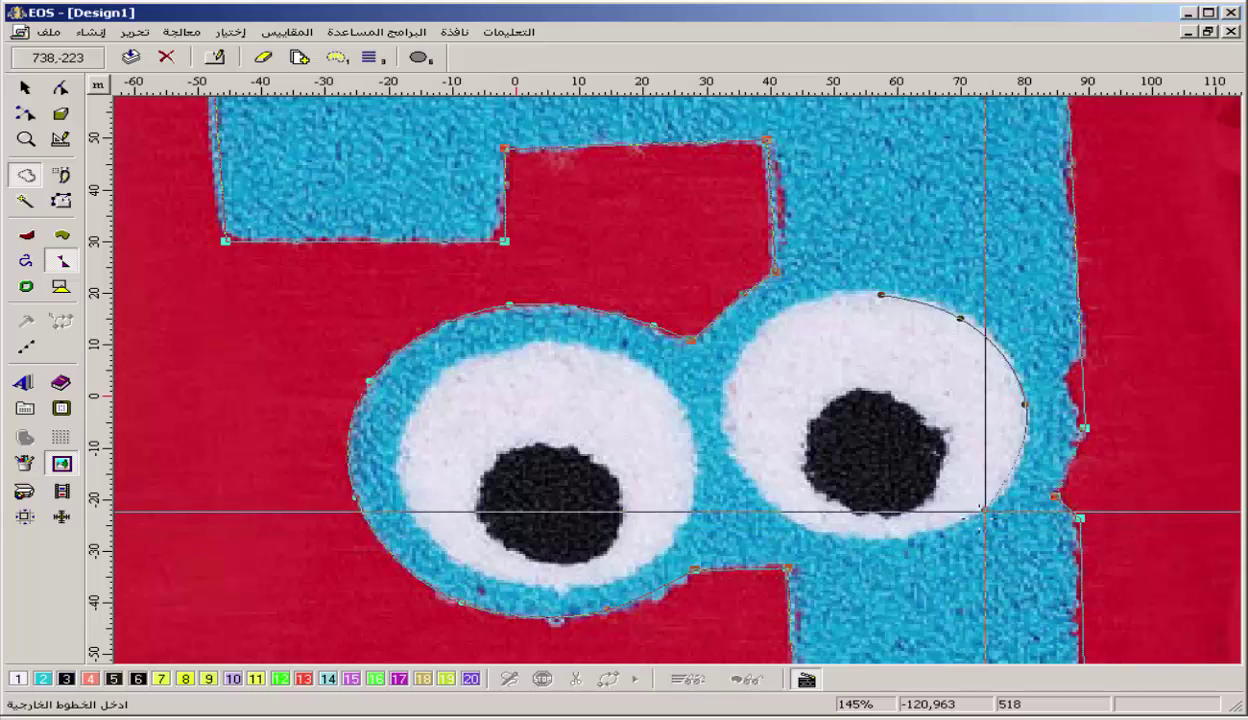
left_click(985, 509)
left_click(838, 539)
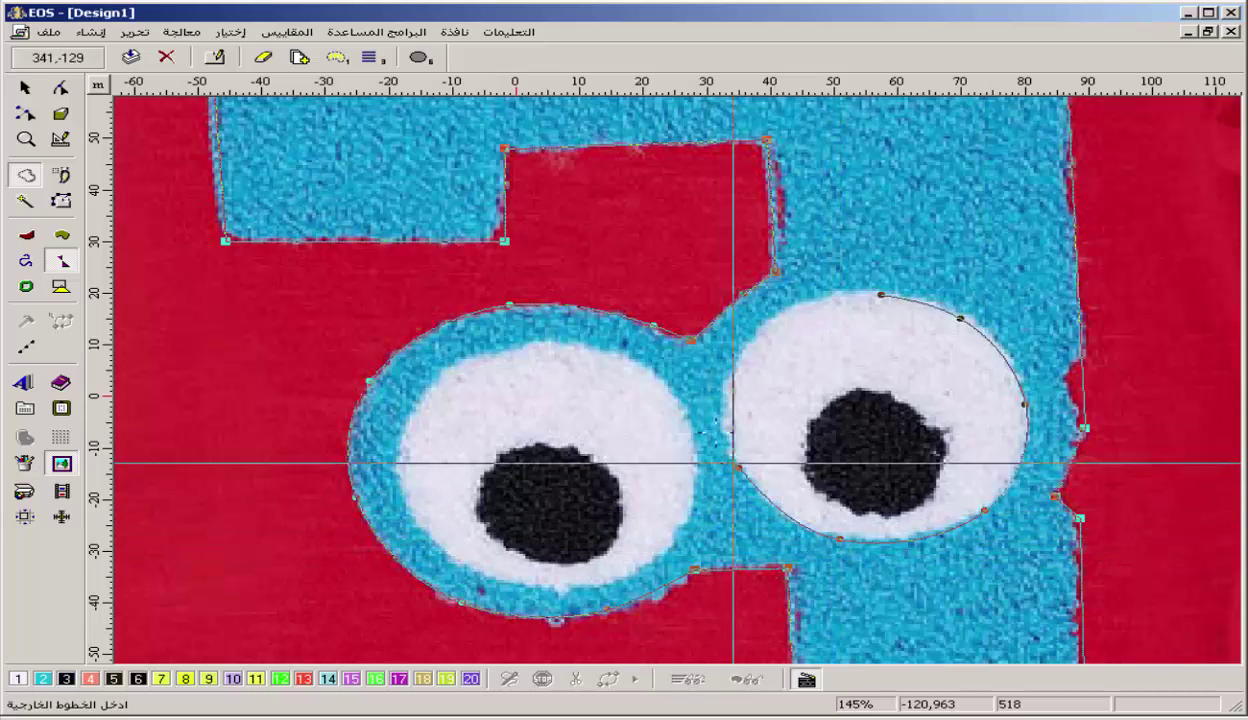
left_click(738, 359)
left_click(820, 297)
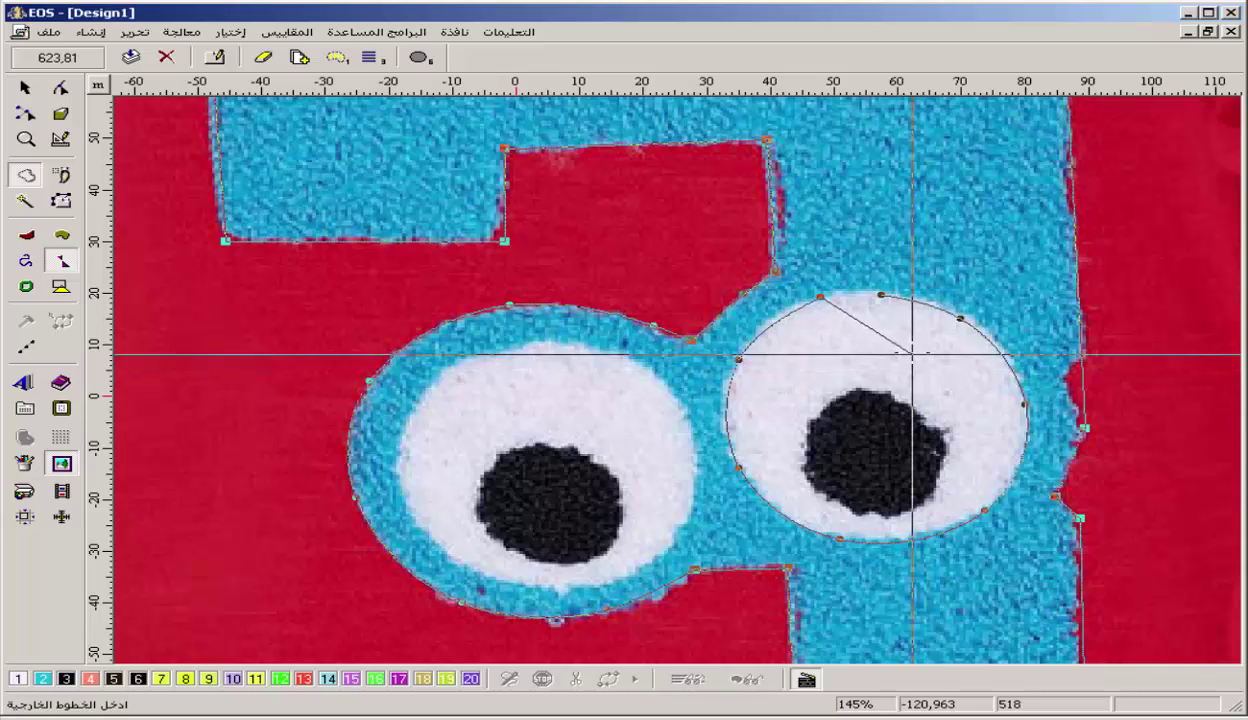
key("Return")
- Trace the left eye's white as a second cutout and finish the number 3's fill outlines
left_click(546, 342)
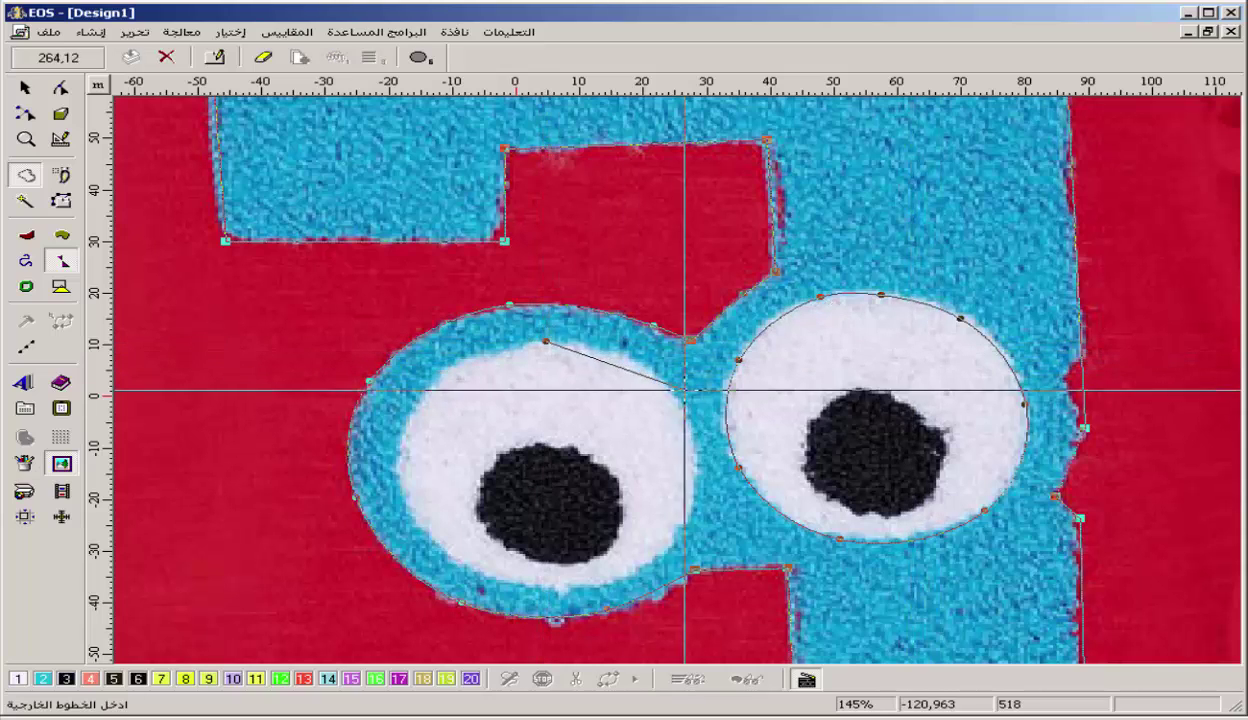
left_click(659, 376)
left_click(690, 493)
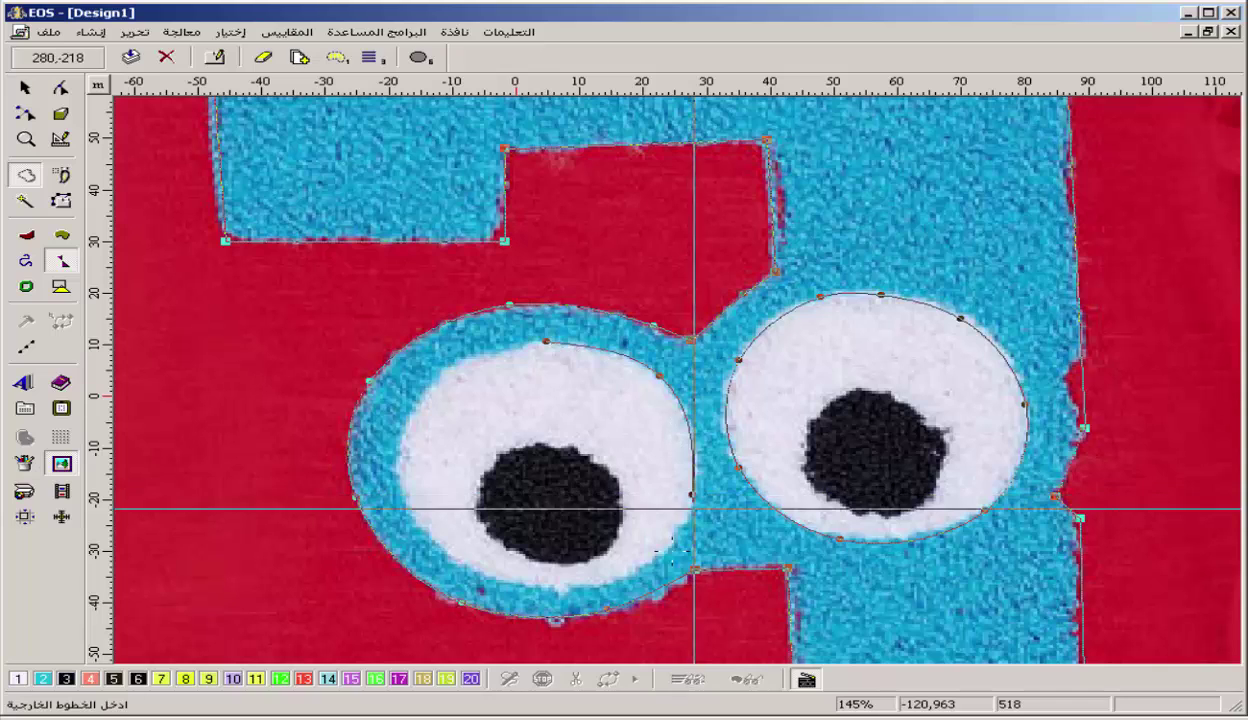
left_click(632, 574)
left_click(472, 573)
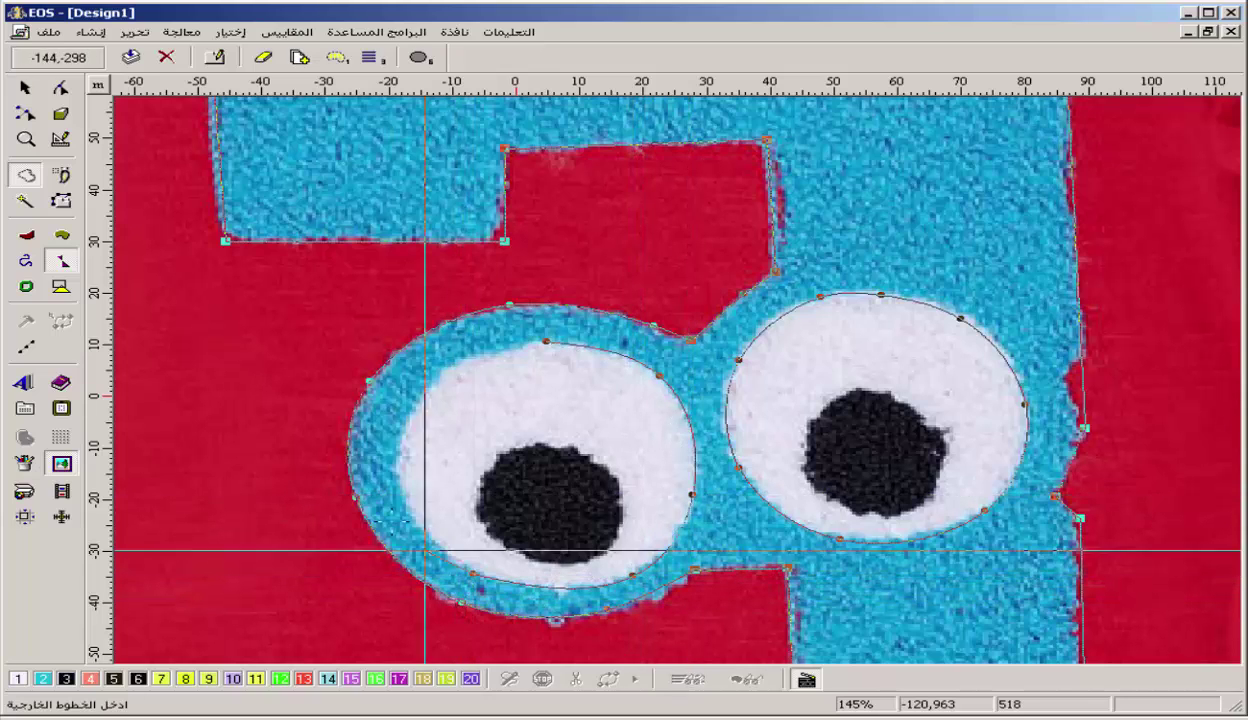
left_click(401, 482)
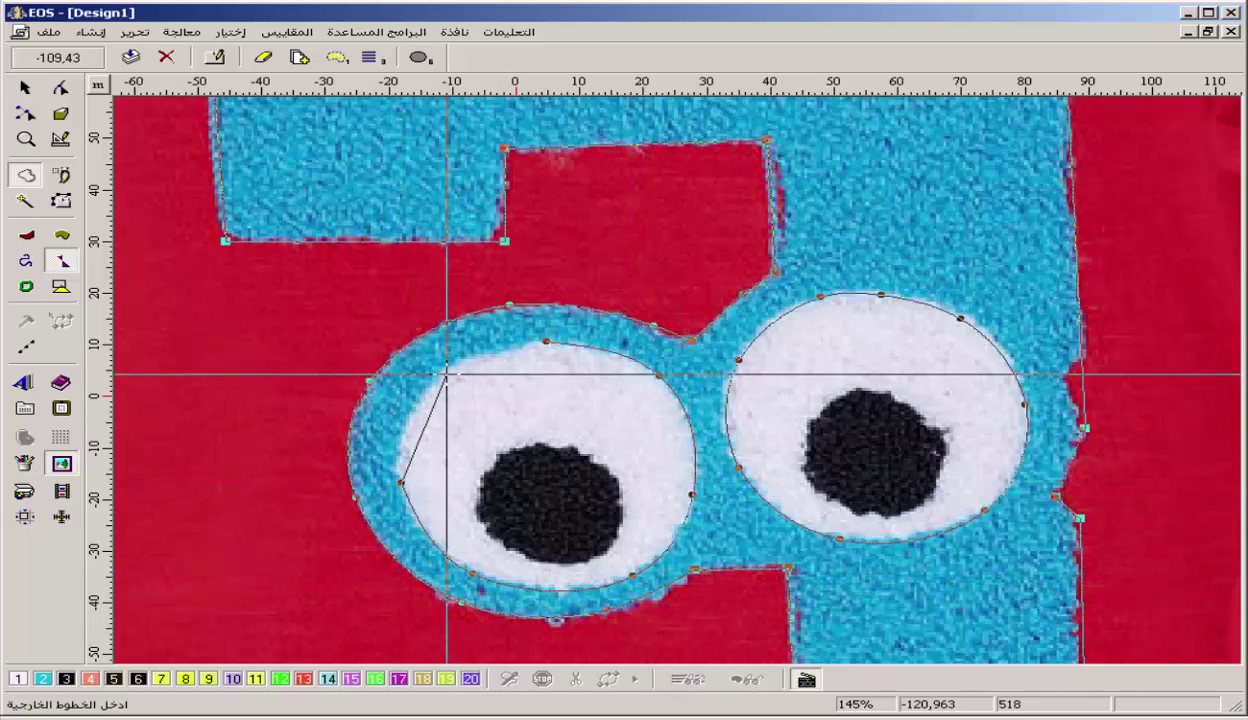
left_click(446, 374)
left_click(506, 349)
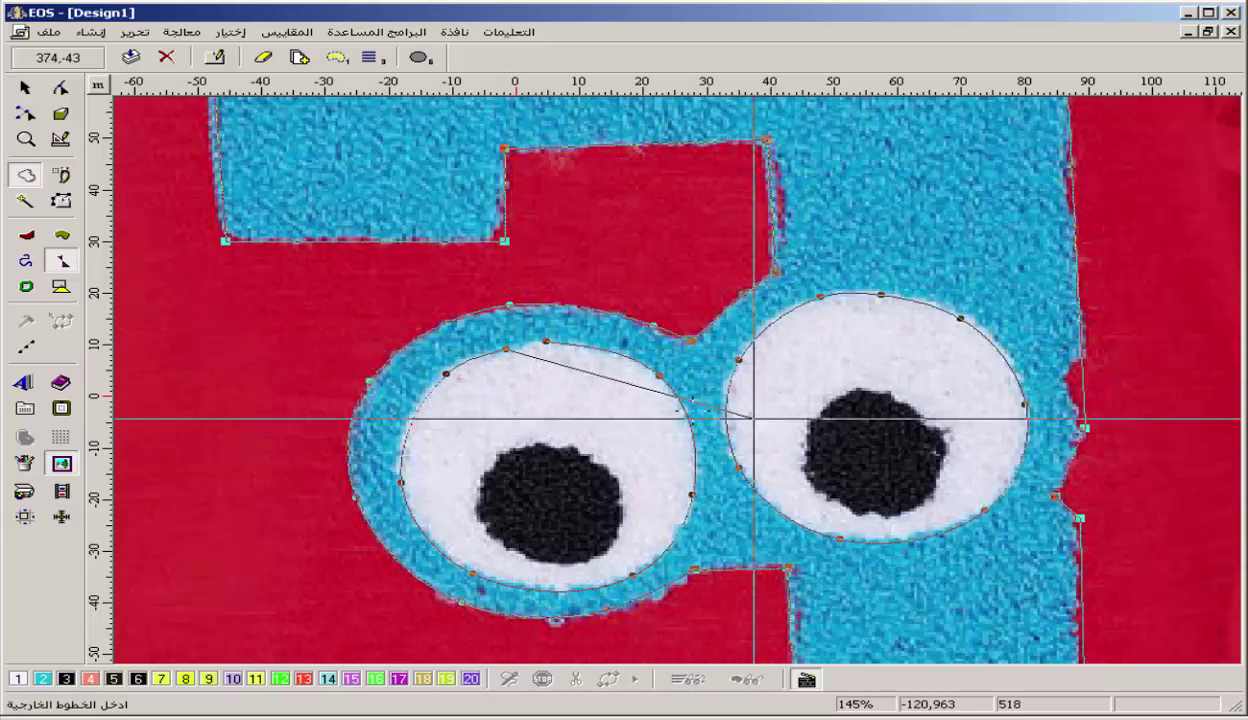
key("Return")
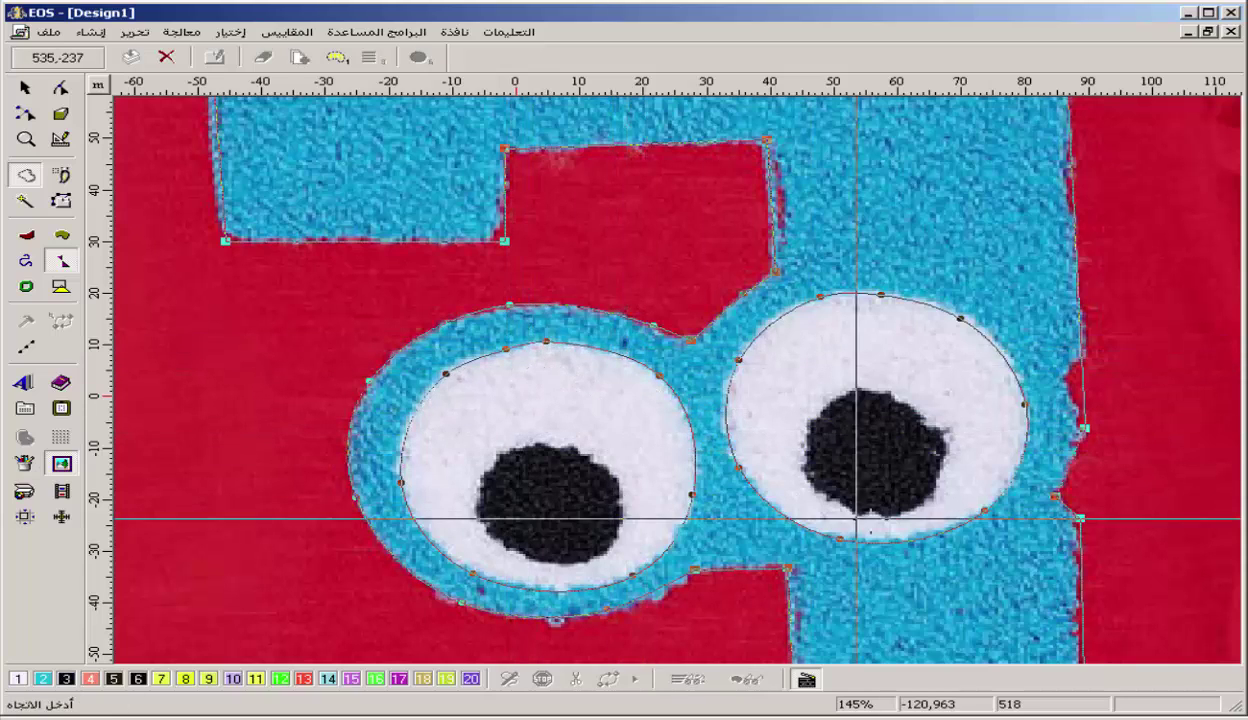
- Set the number 3's fill to a horizontal stitch direction, with its entry point and an exit at the right eye's lower-right edge
left_click(640, 293)
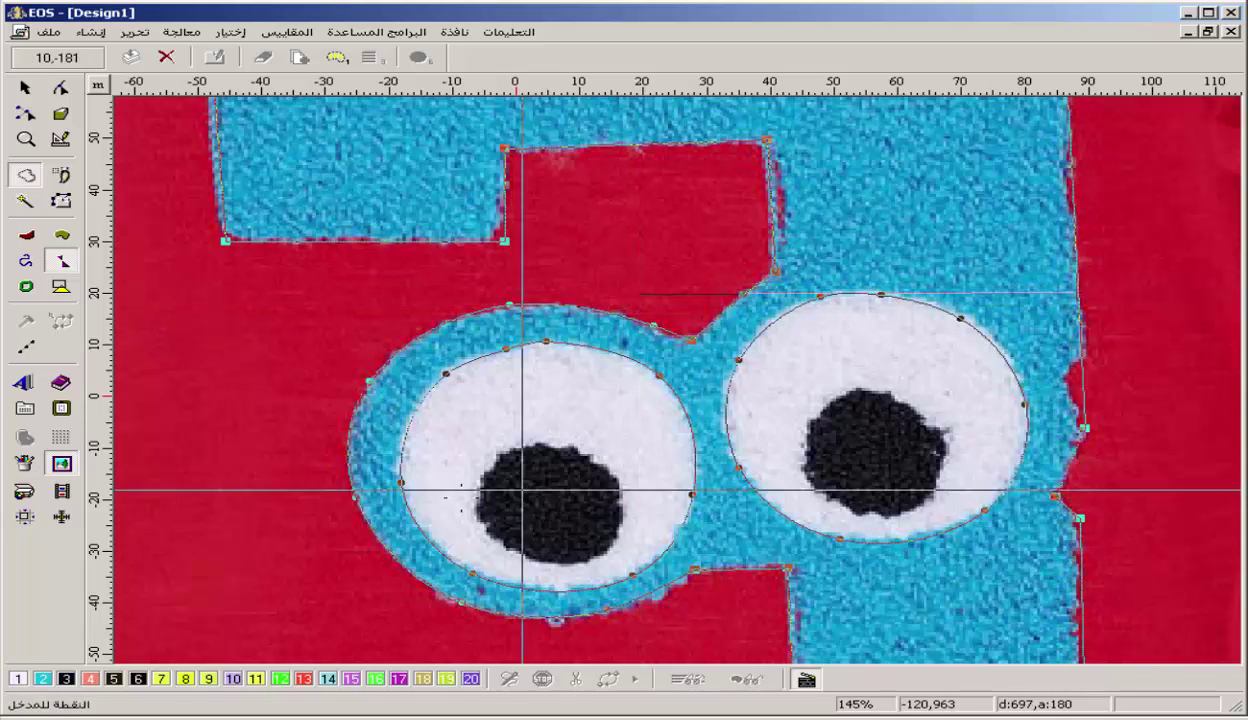
scroll(552, 440, "up", 3)
key("z")
scroll(591, 335, "down", 3)
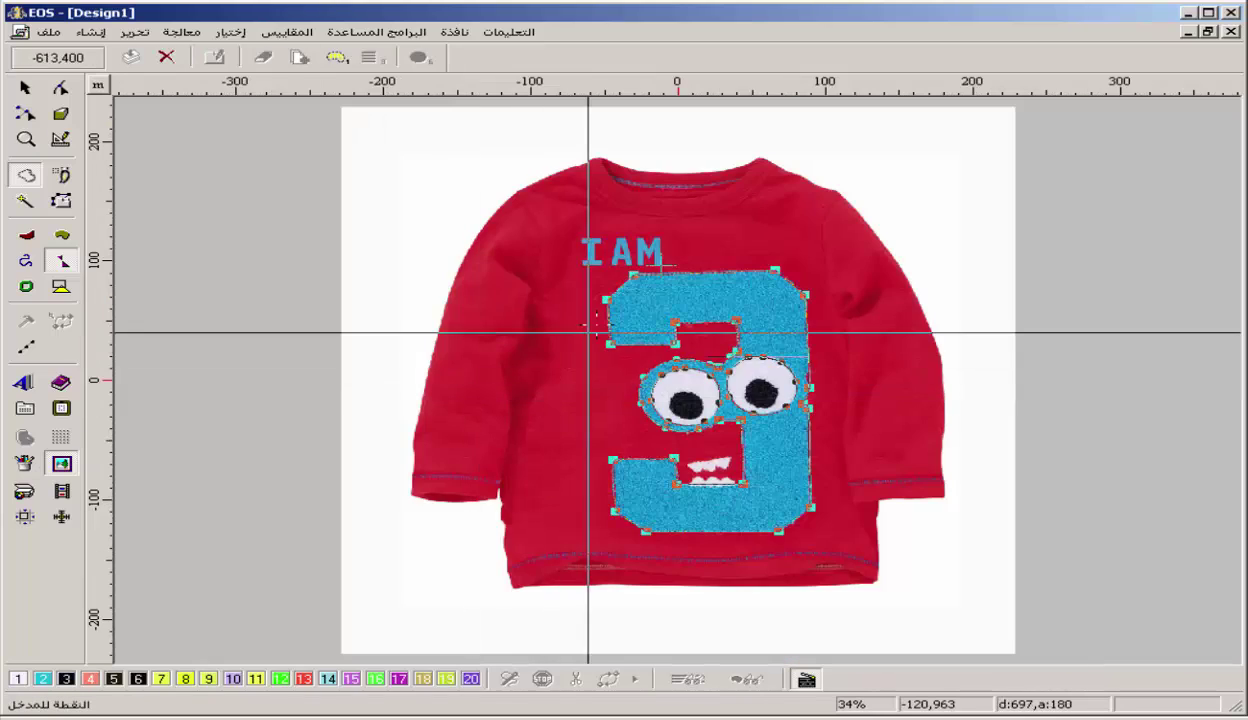
left_click_drag(549, 342, 552, 341)
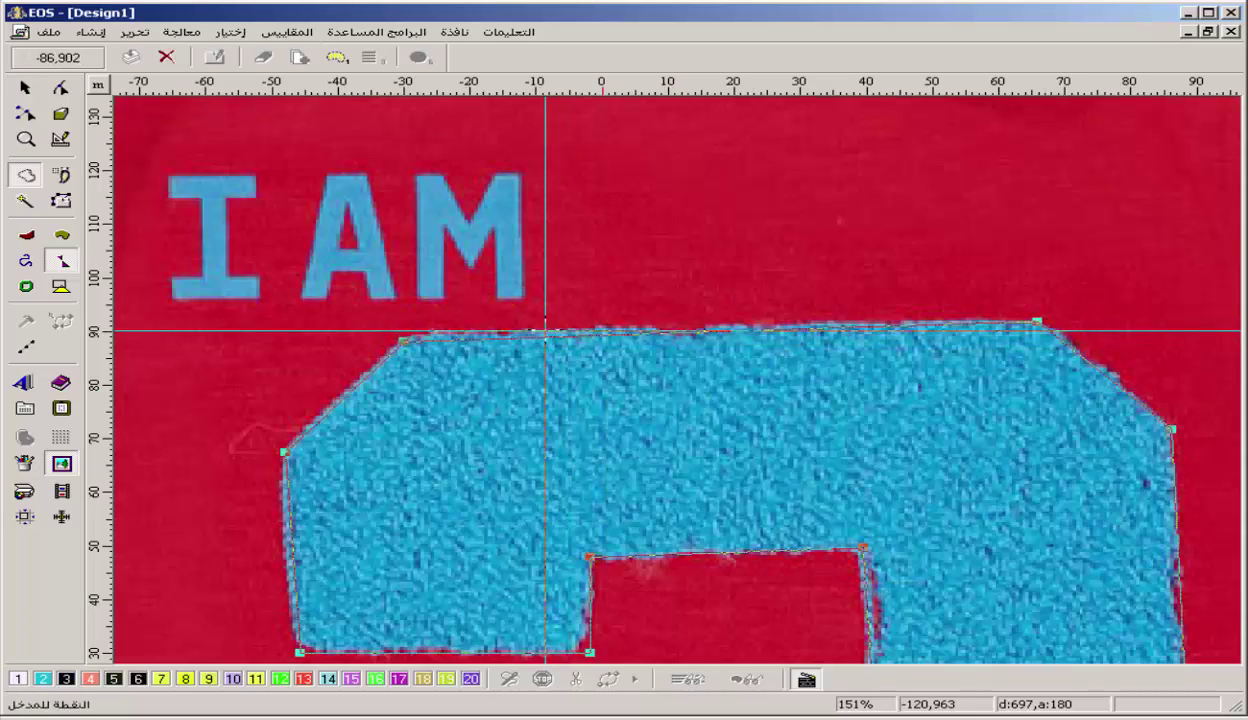
scroll(928, 494, "down", 3)
key("z")
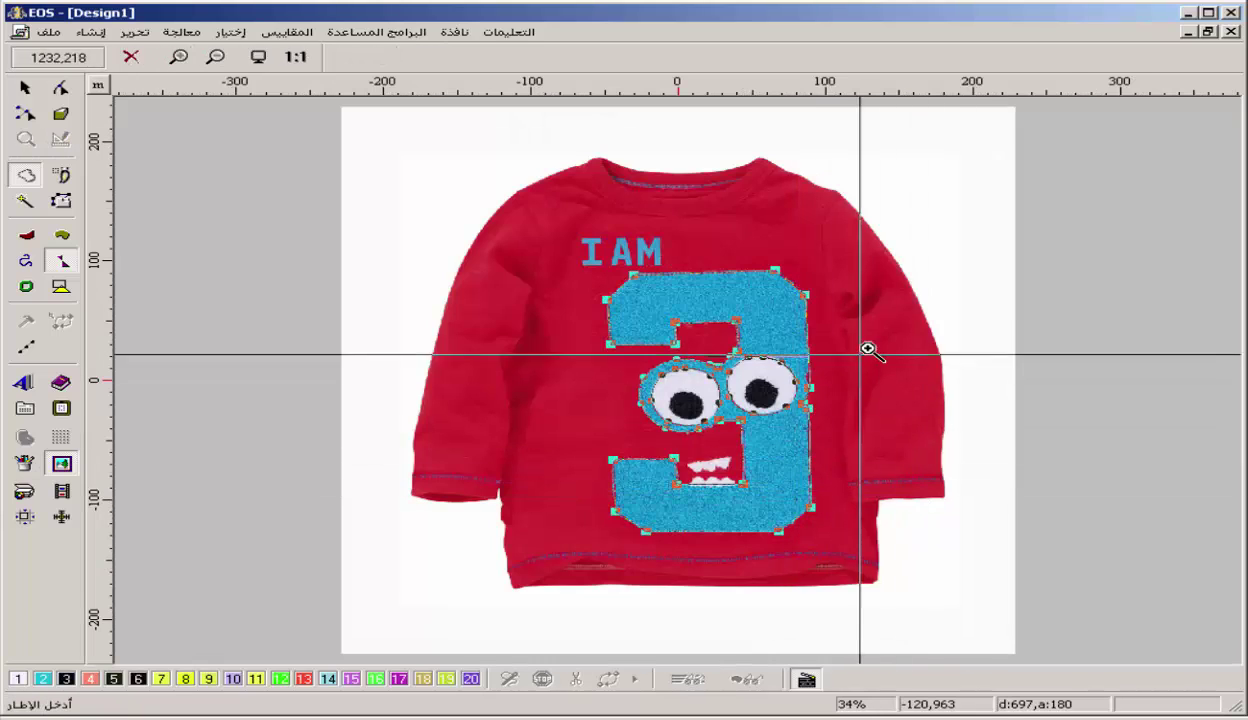
left_click_drag(858, 352, 612, 444)
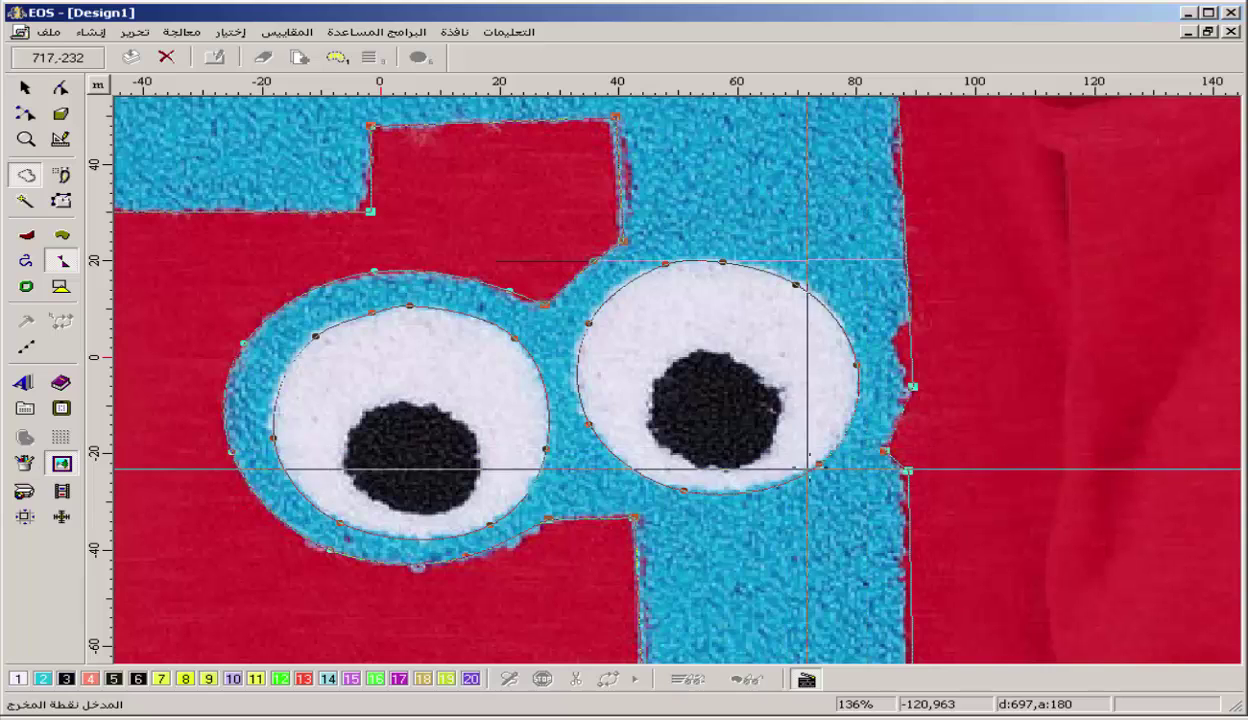
left_click(818, 462)
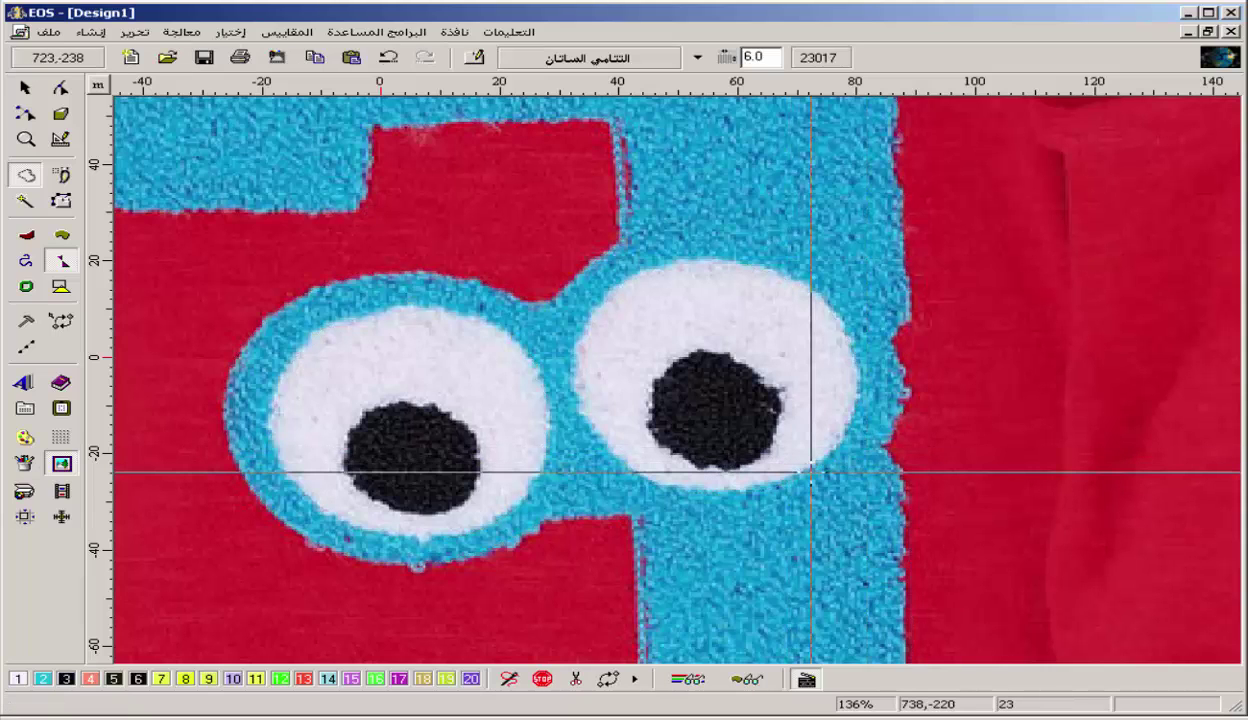
- Inspect the turquoise fill around both eyes and across the whole design, with and without the shirt picture
key("i")
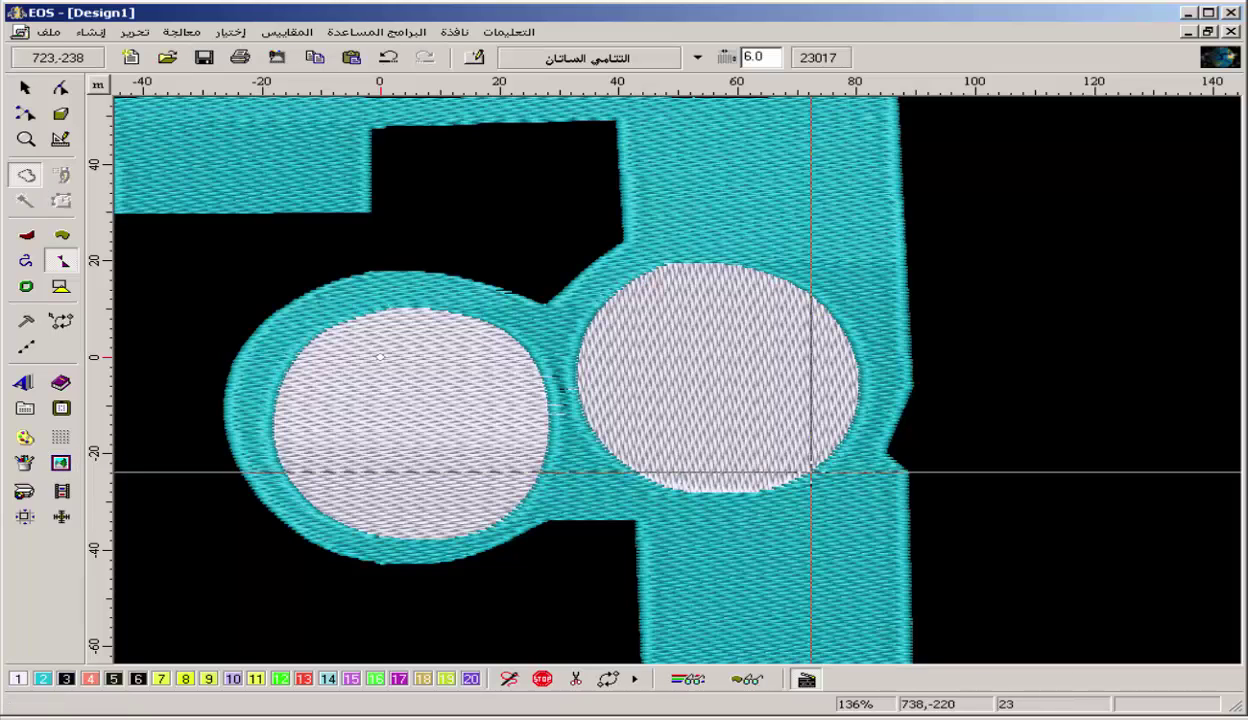
key("i")
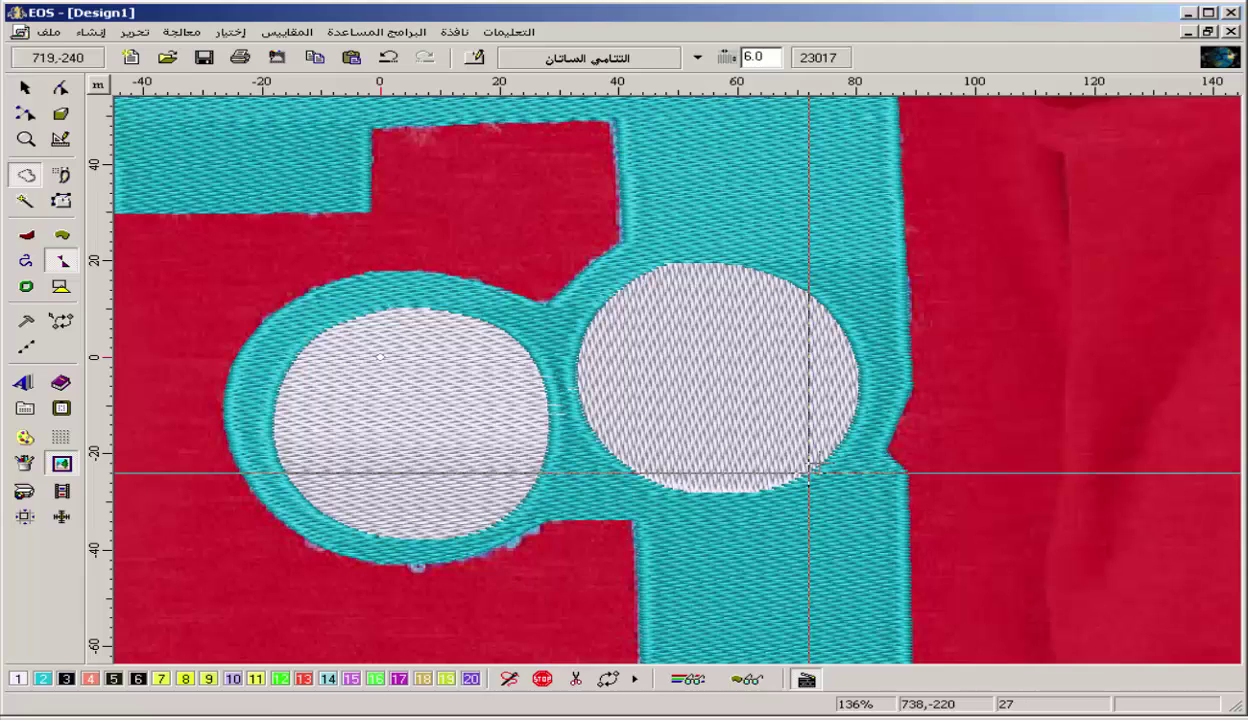
key("0")
key("z")
left_click_drag(890, 315, 617, 455)
key("0")
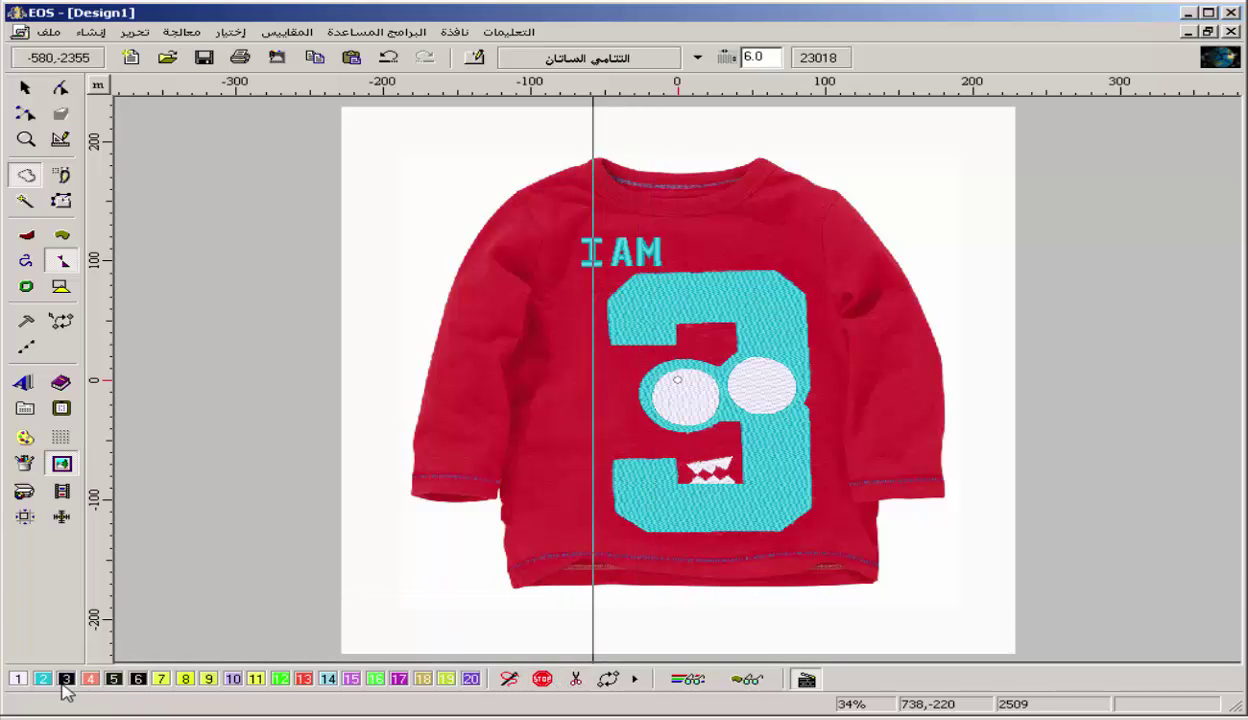
- Switch to black thread 3, run a connecting stitch to the right eye's pupil, and trace the pupil's closed fill outline
scroll(677, 420, "up", 5)
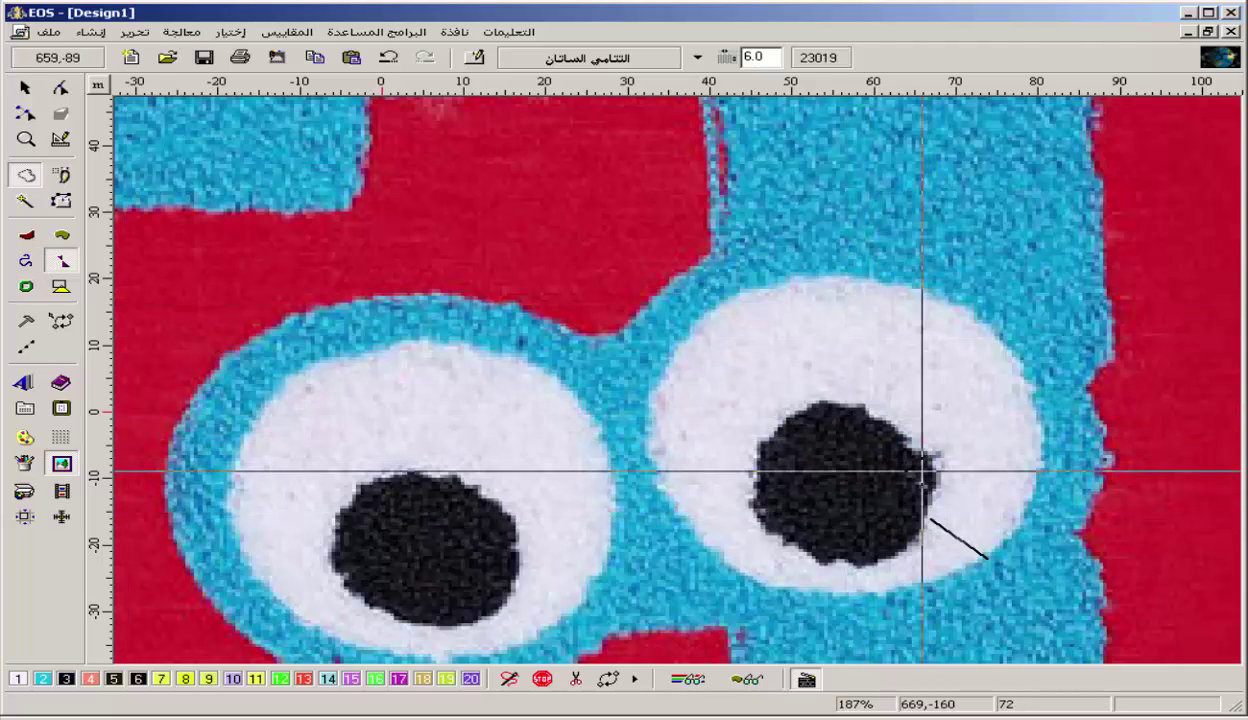
left_click(928, 523)
left_click(930, 488)
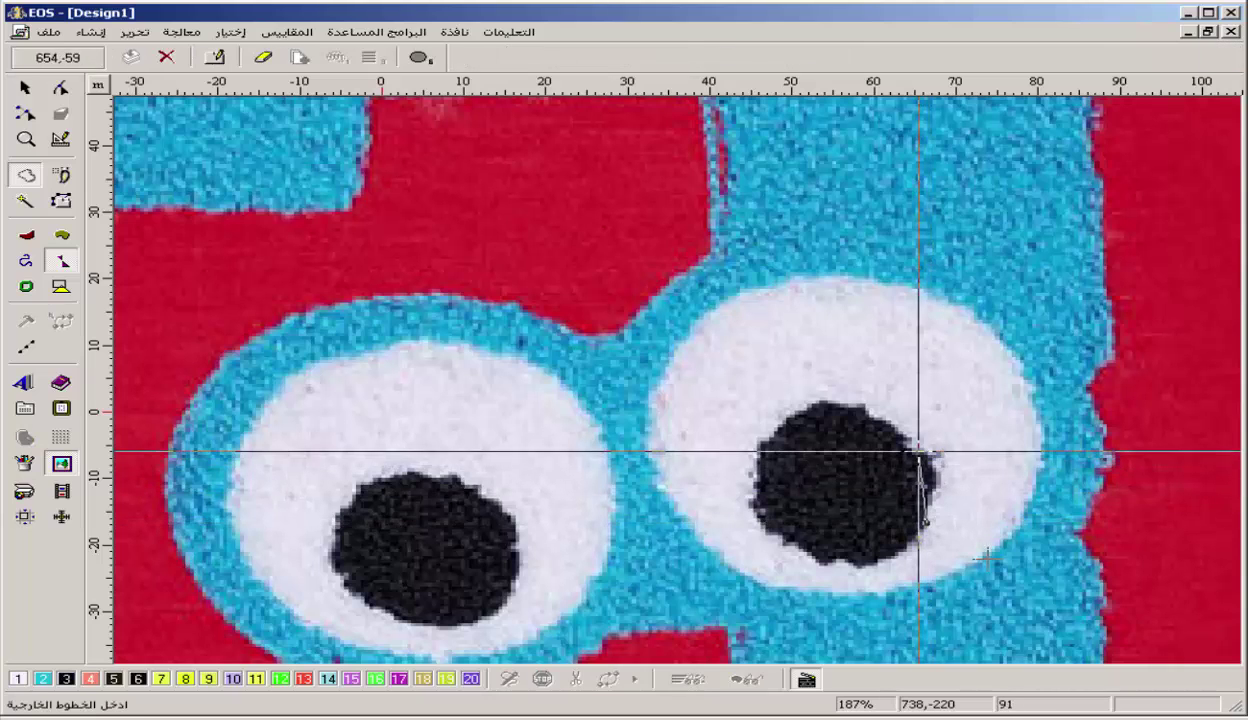
left_click(918, 452)
left_click(838, 403)
left_click(753, 464)
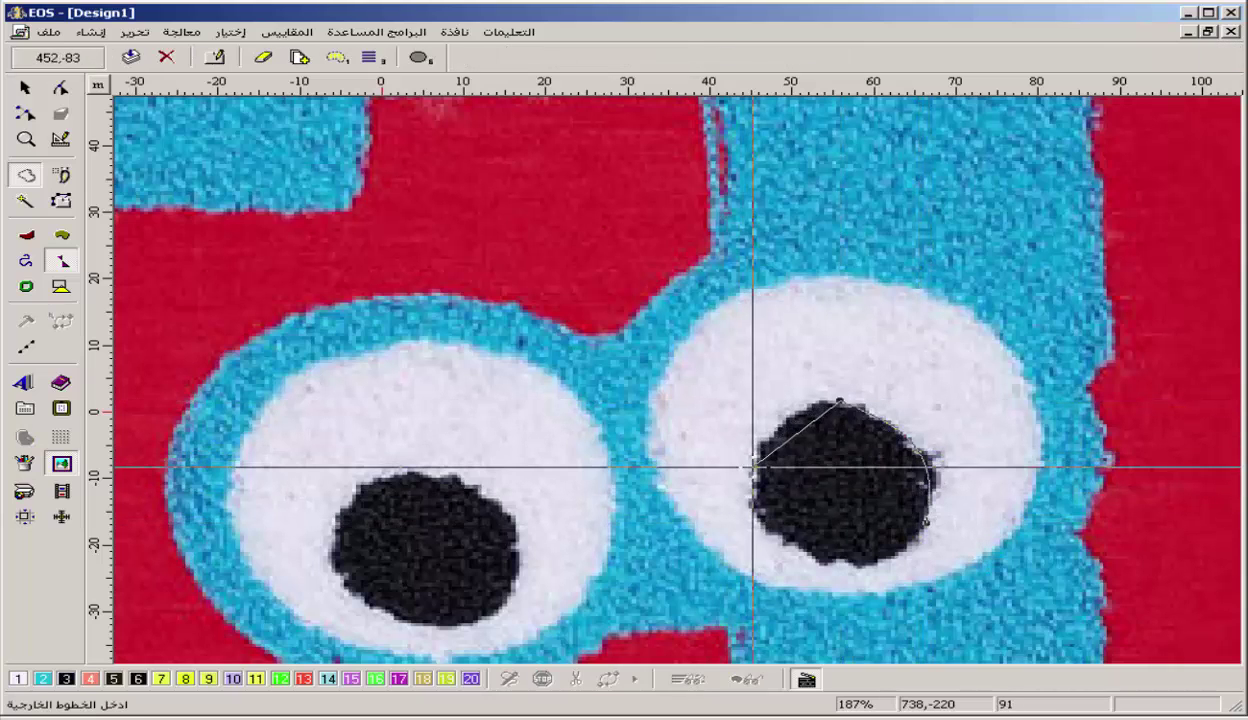
left_click(781, 544)
left_click(858, 566)
left_click(919, 530)
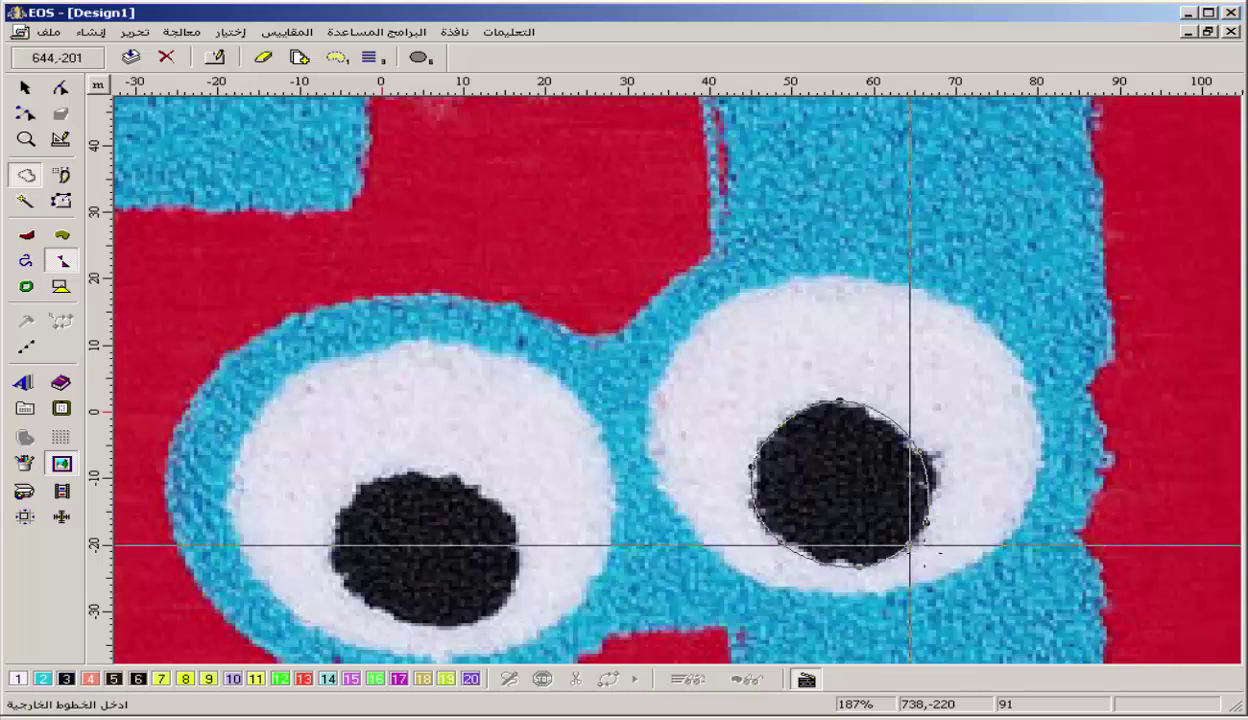
key("Return")
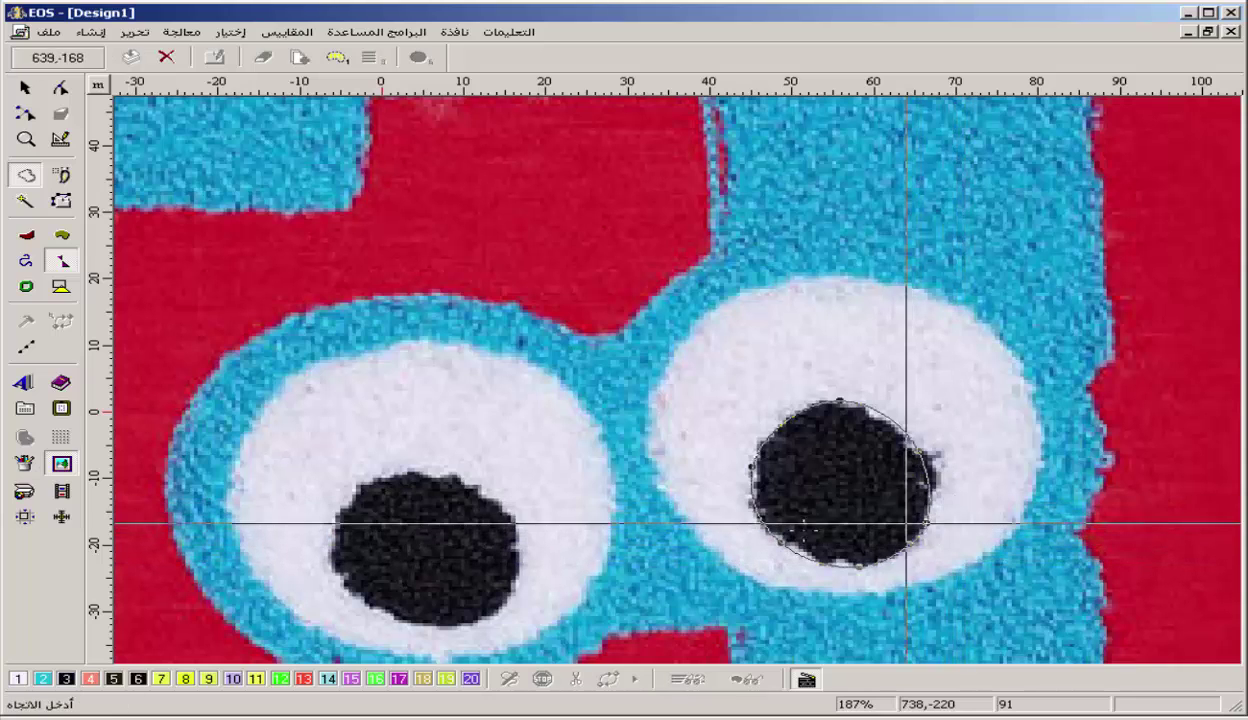
- Give the right pupil's fill a direction of about 172 degrees and place its entry and exit points at the pupil's left side
left_click(718, 523)
left_click(1003, 494)
left_click(714, 539)
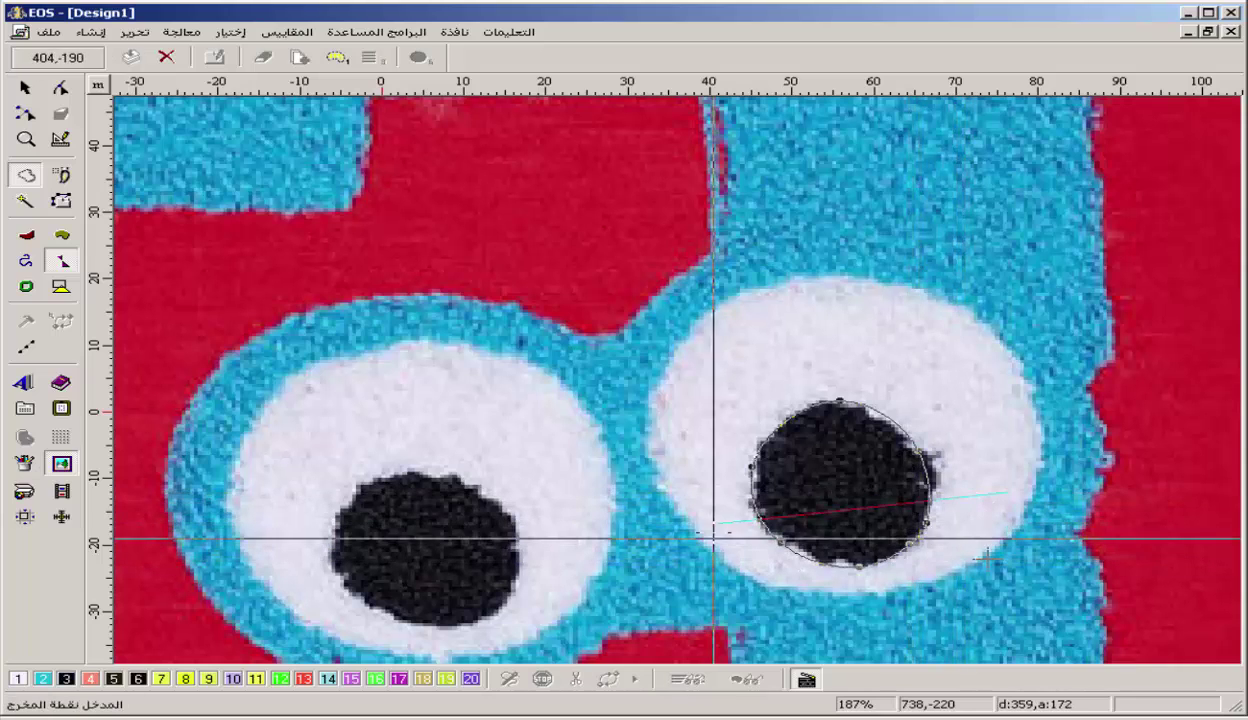
left_click(740, 512)
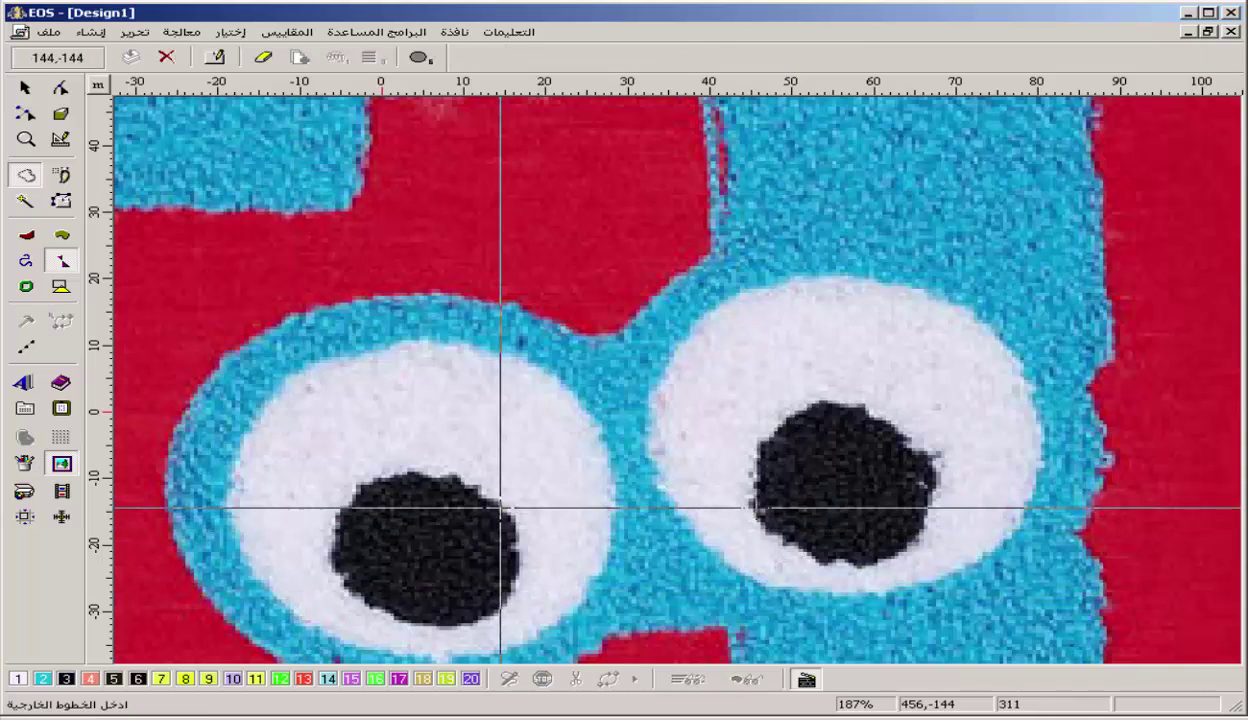
- Fill the left eye's pupil in black with horizontal stitching and an exit at its lower-right edge, and check the whole design
left_click(416, 468)
left_click(328, 522)
left_click(378, 616)
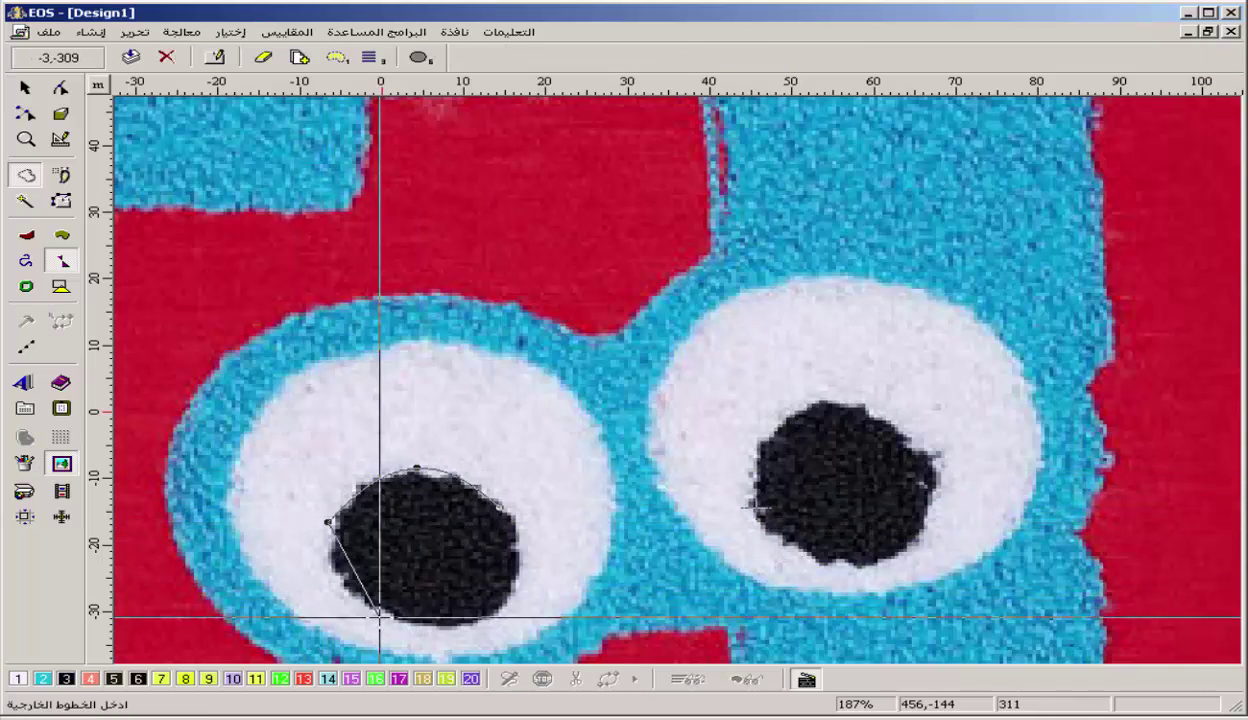
left_click(521, 555)
right_click(529, 516)
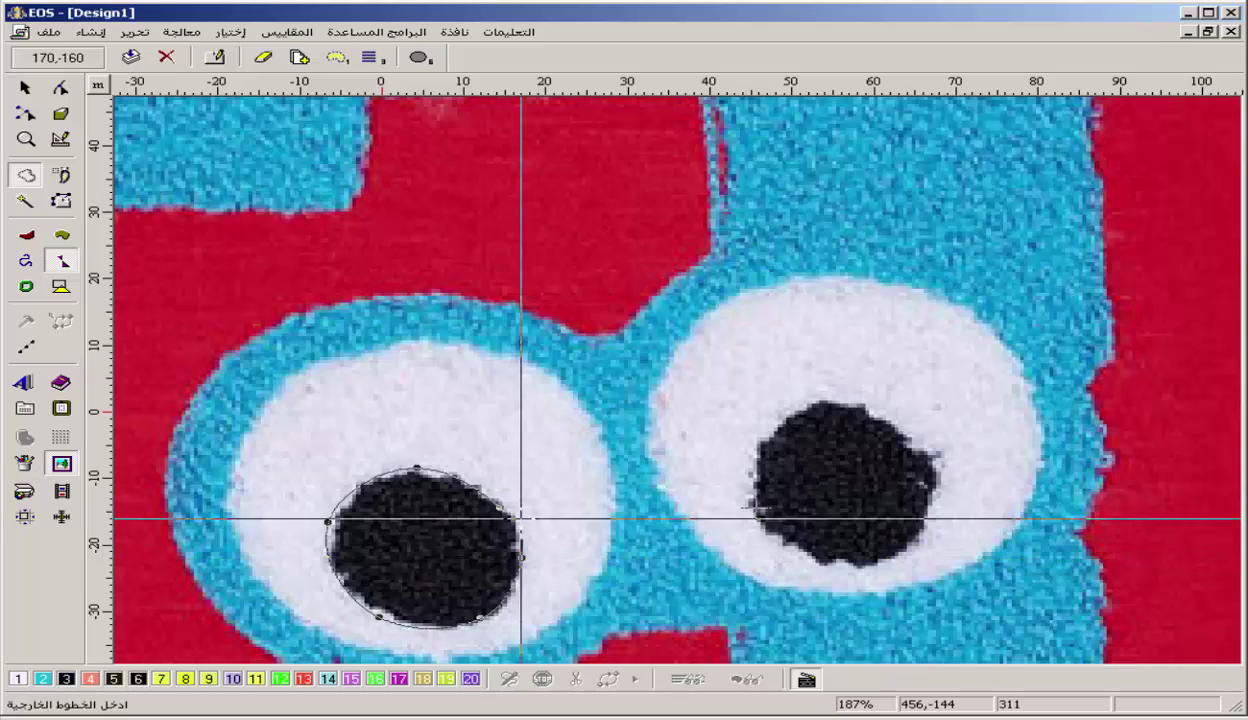
left_click(517, 541)
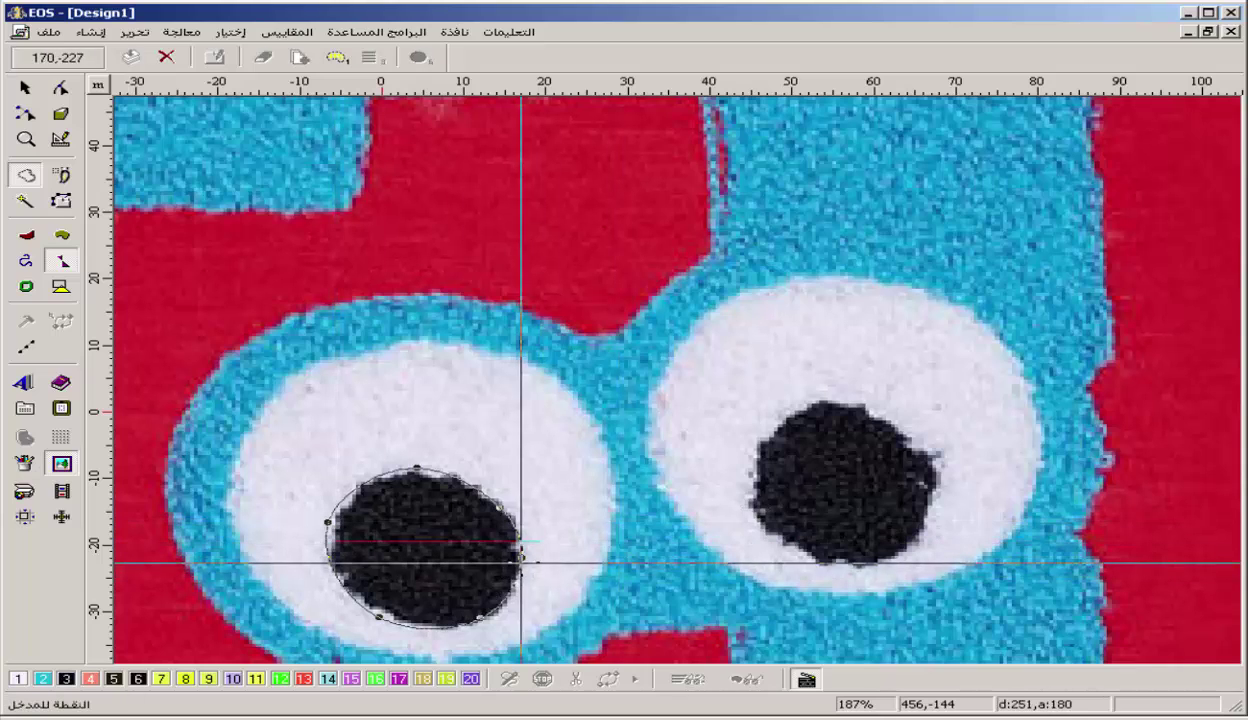
left_click(487, 617)
left_click(484, 619)
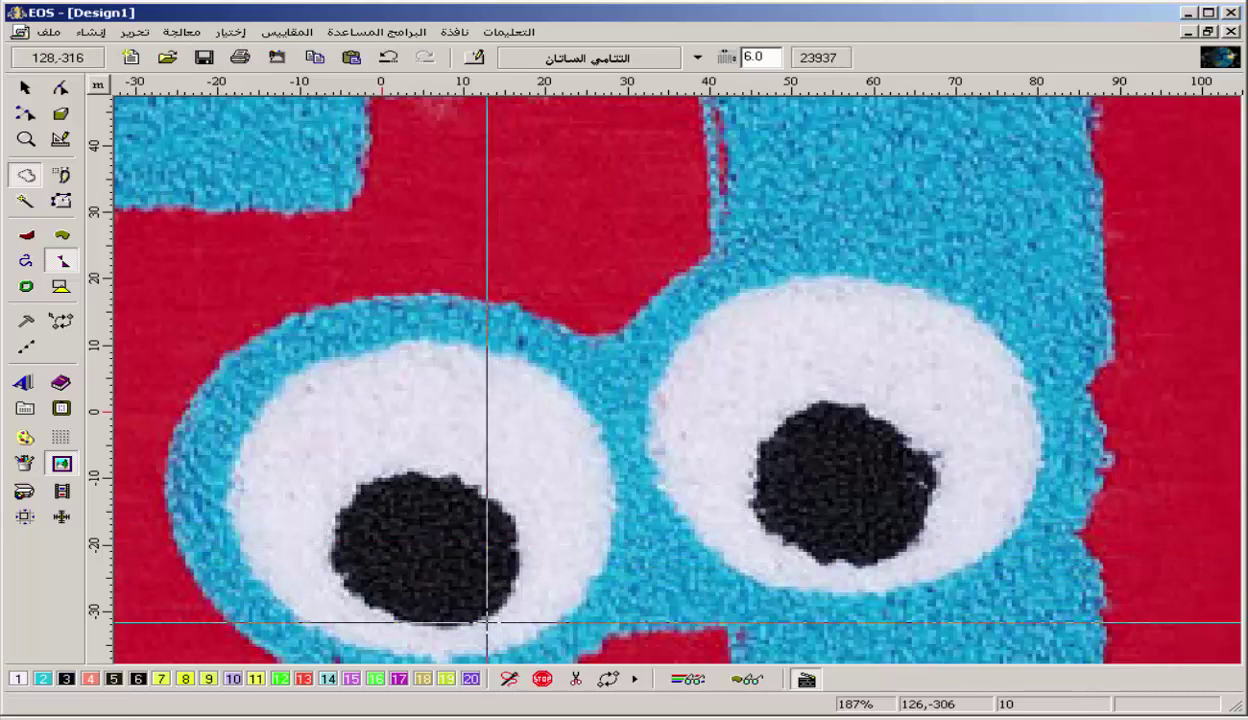
key("0")
key("d")
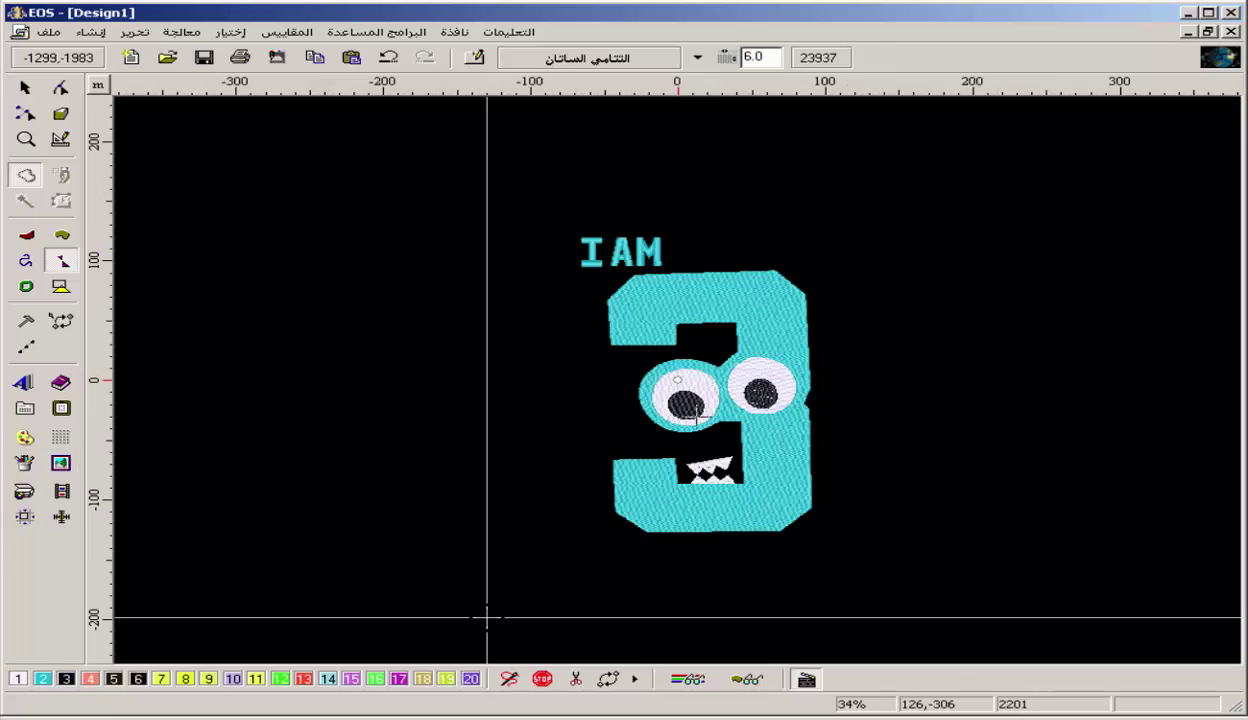
key("d")
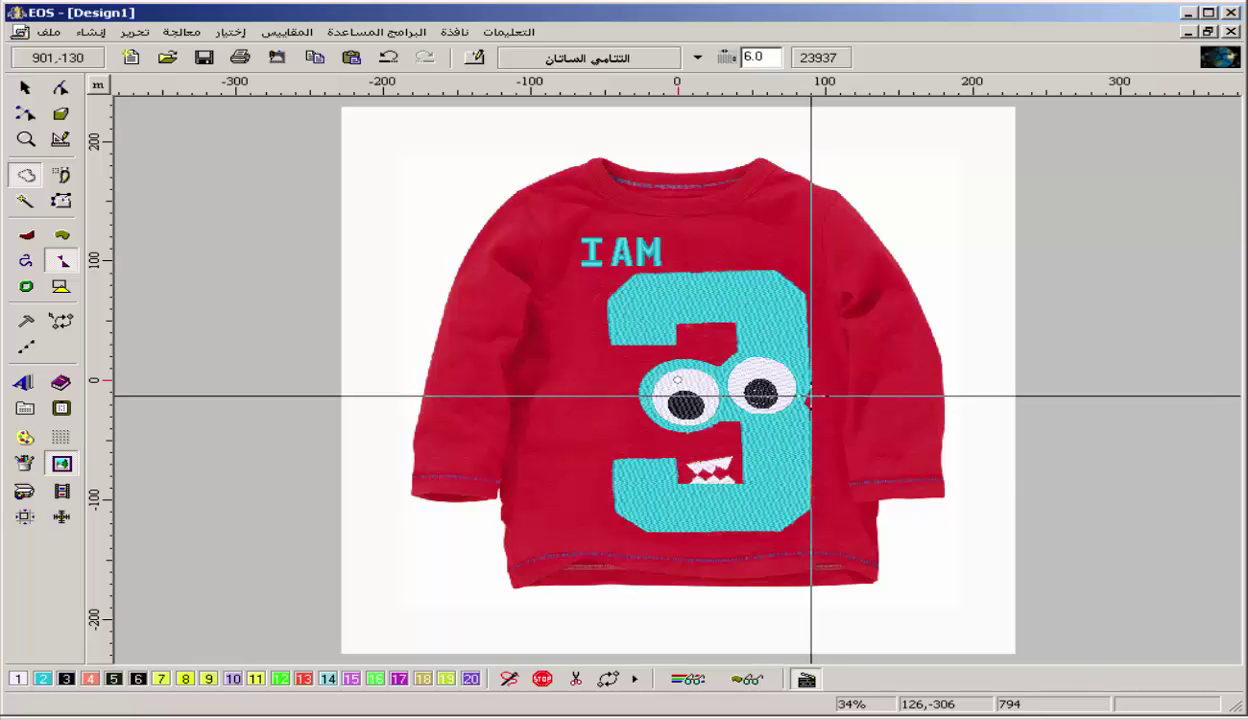
- Examine the finished embroidery up close and as a whole, with and without the shirt picture and in both realistic and plain stitch view
key("z")
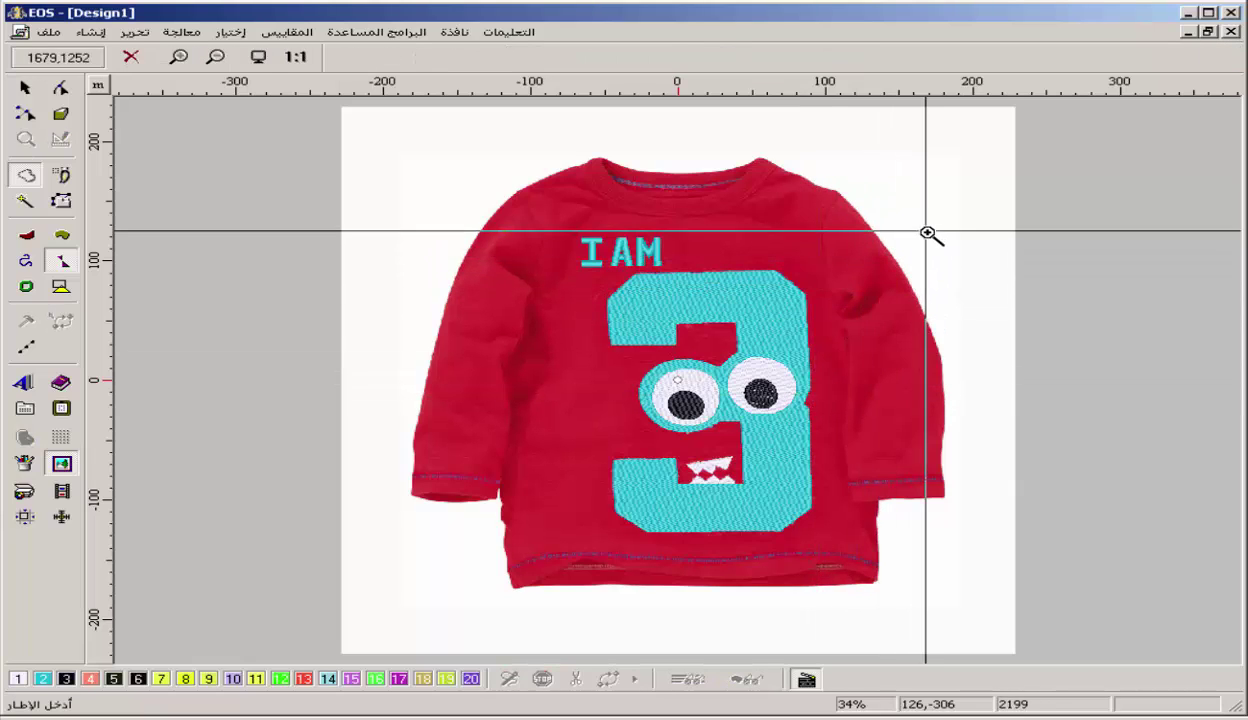
left_click_drag(925, 231, 485, 536)
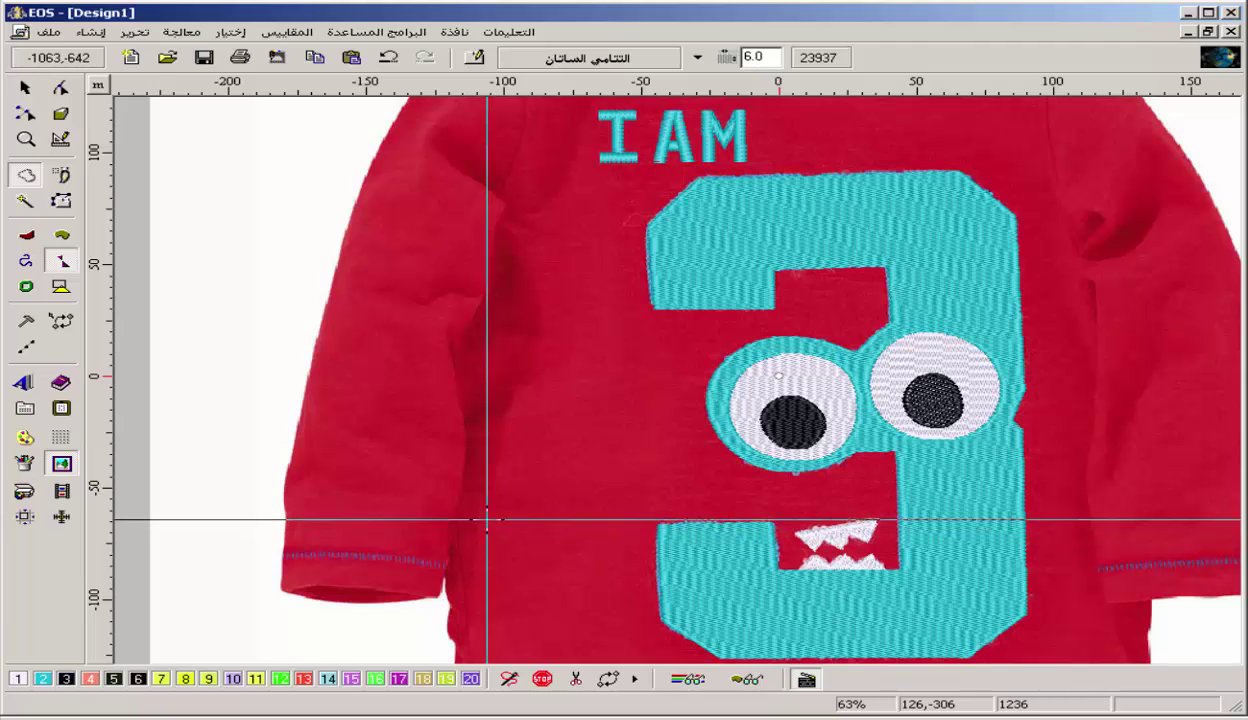
key("i")
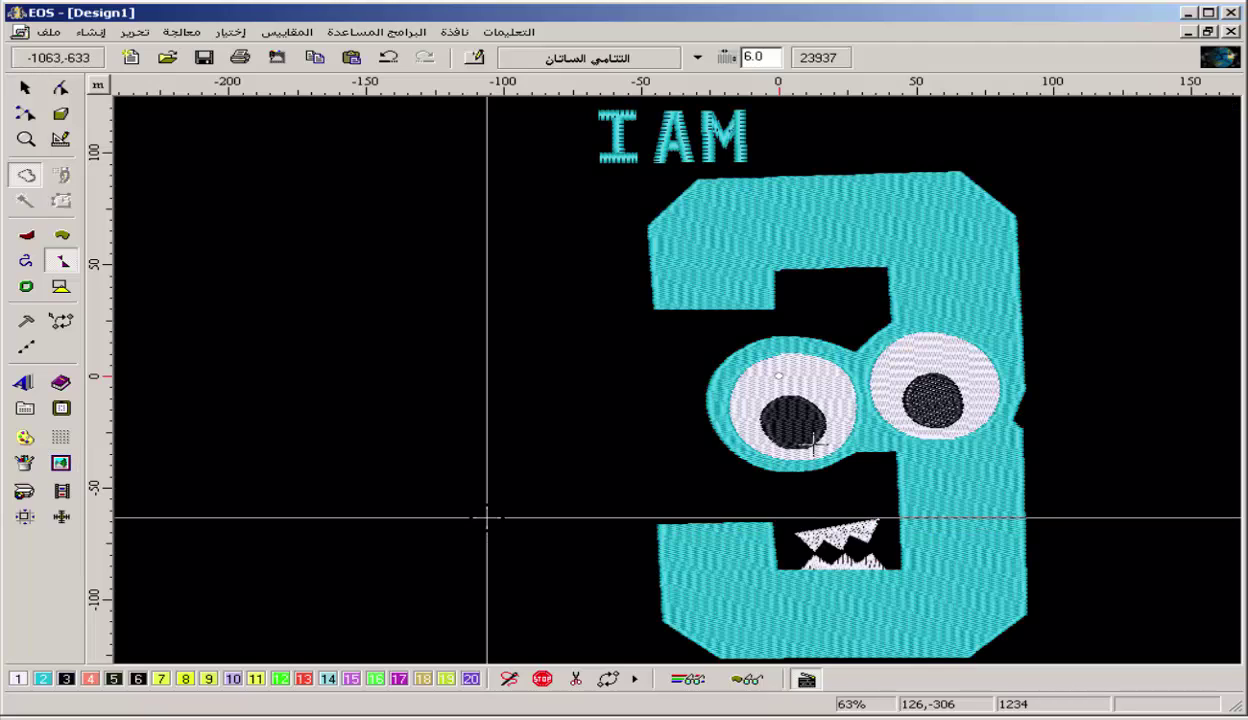
left_click(799, 680)
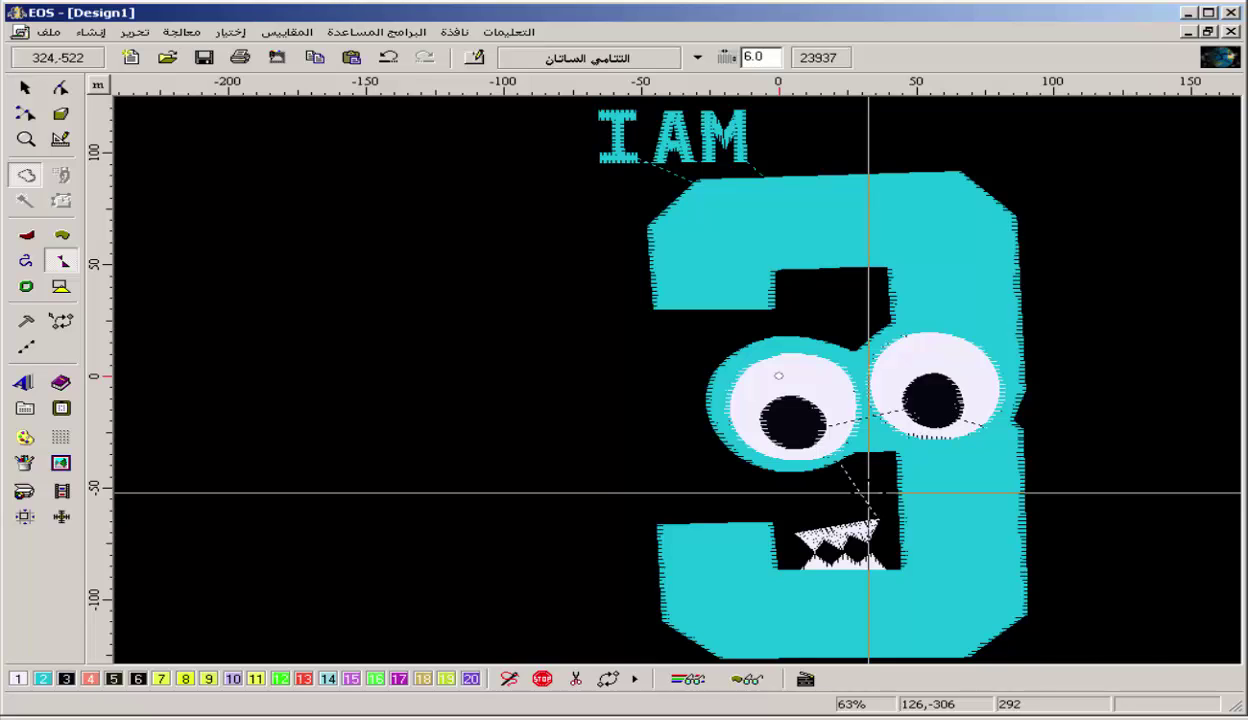
key("i")
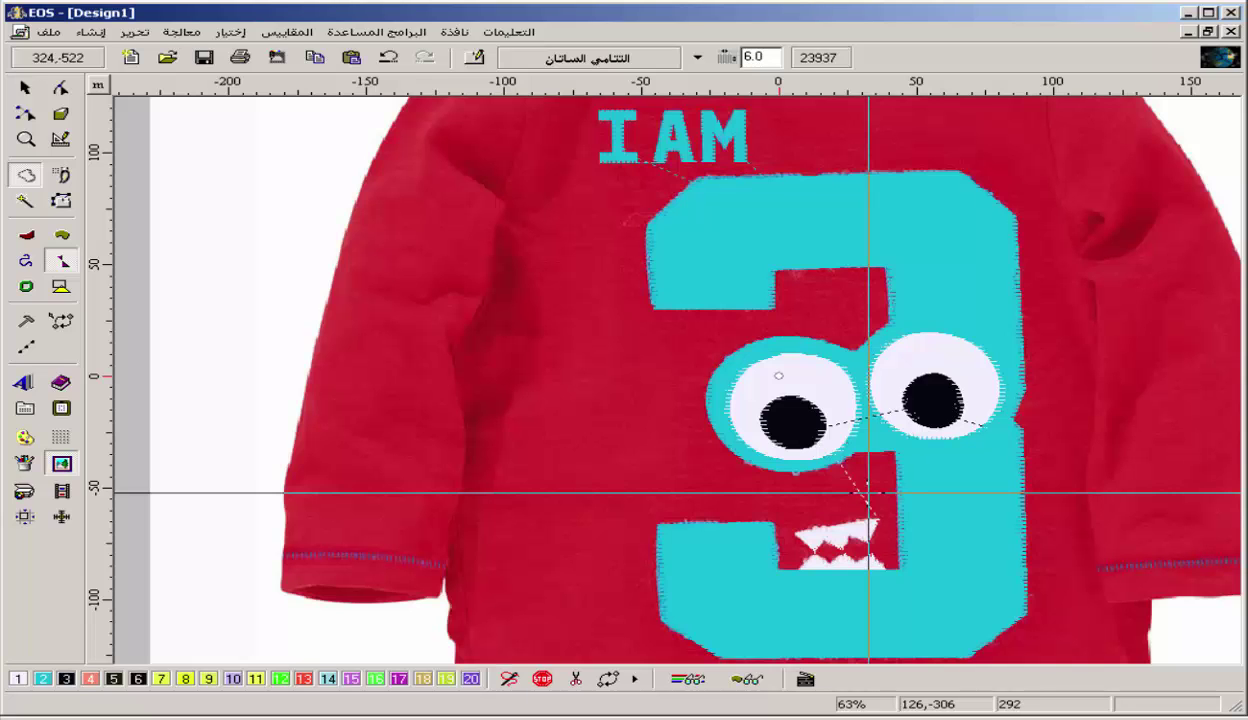
scroll(870, 490, "down", 3)
left_click(804, 678)
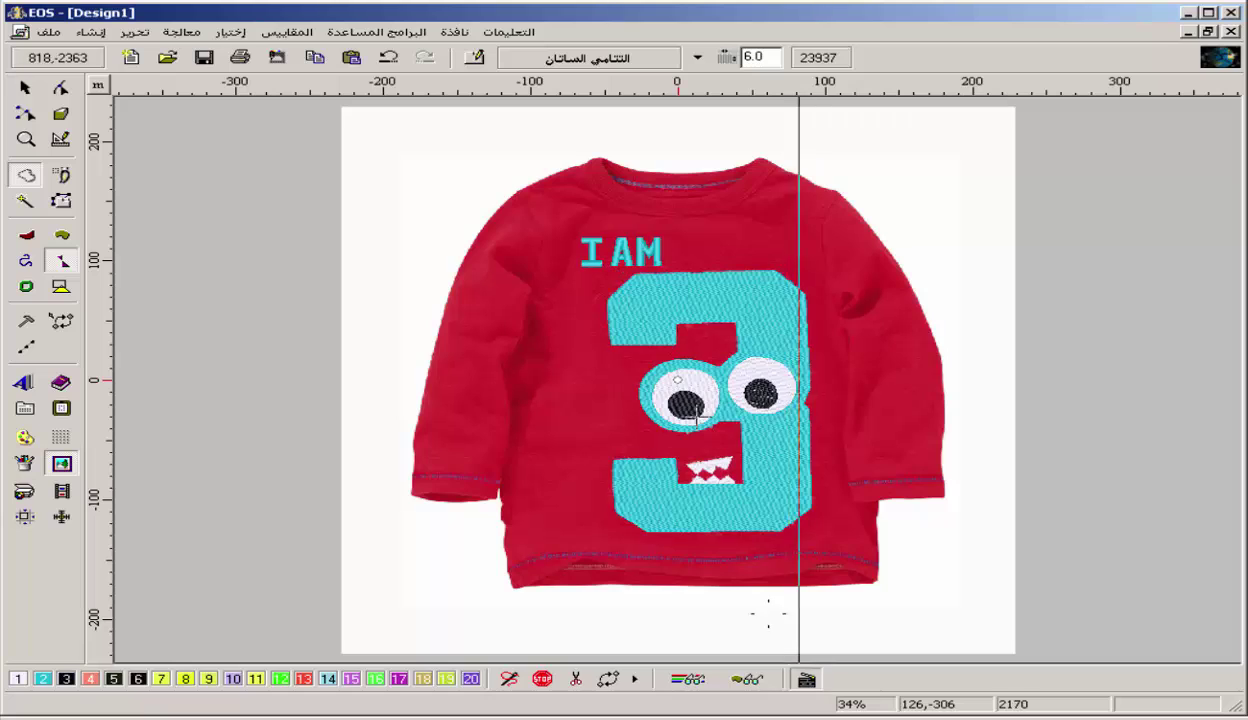